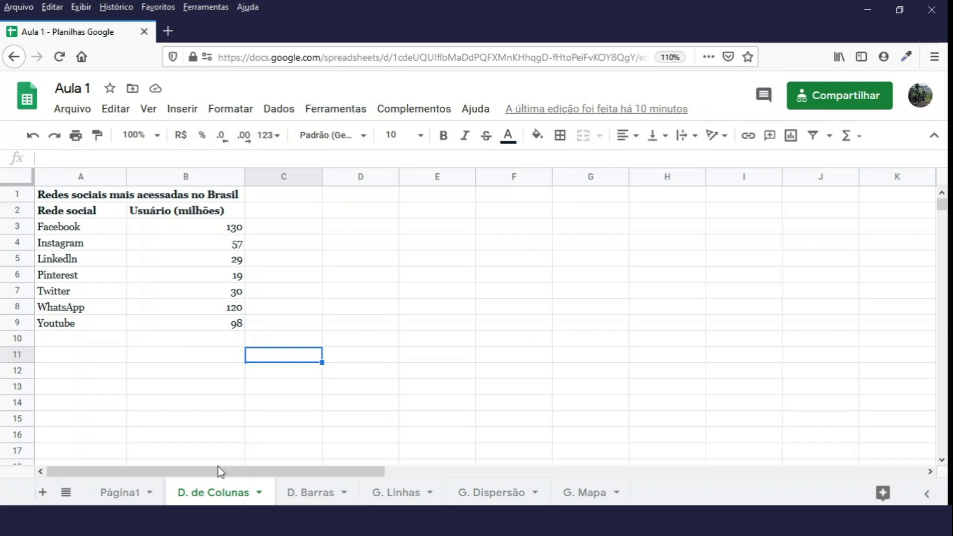
# Step: Insert a chart from the social network names and user figures in A3:B9
pyautogui.moveTo(82, 229); pyautogui.dragTo(232, 331)
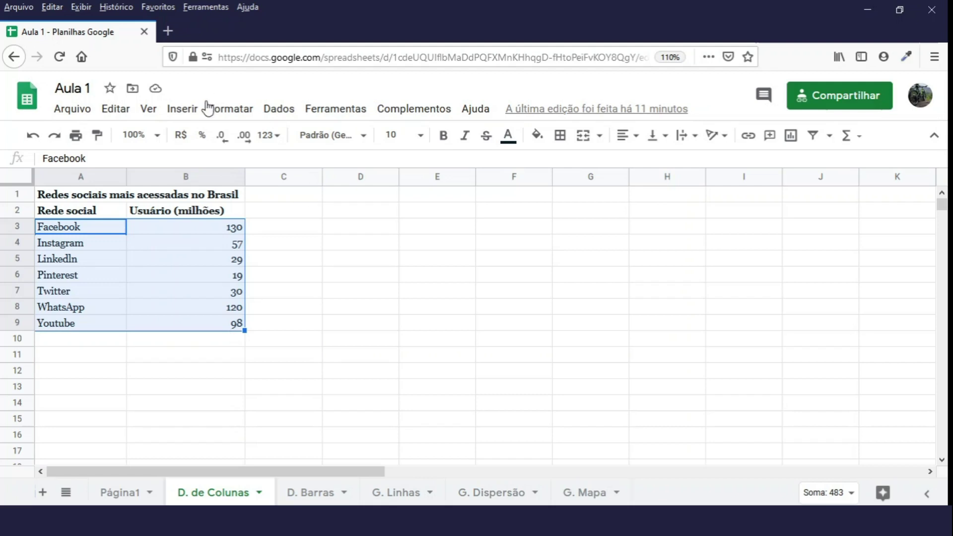
pyautogui.click(186, 109)
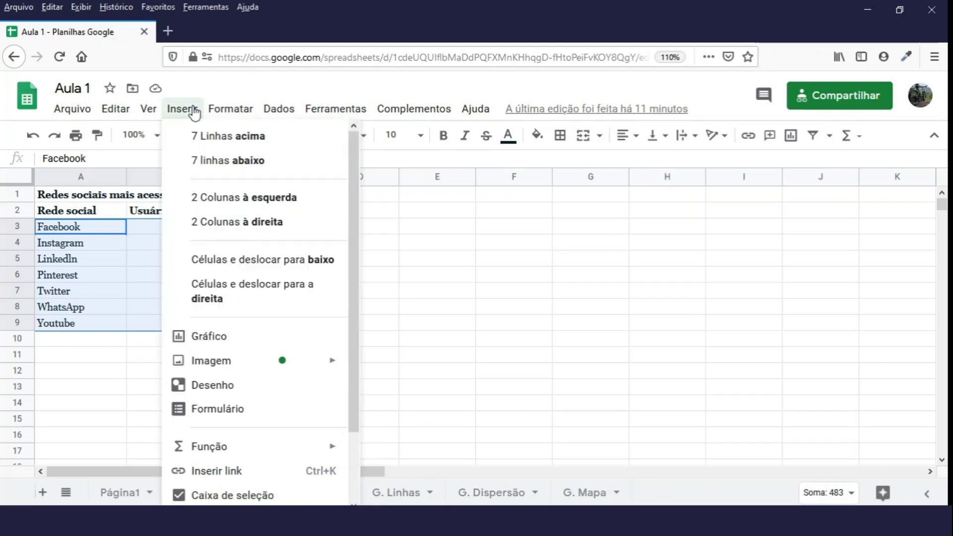
pyautogui.click(223, 337)
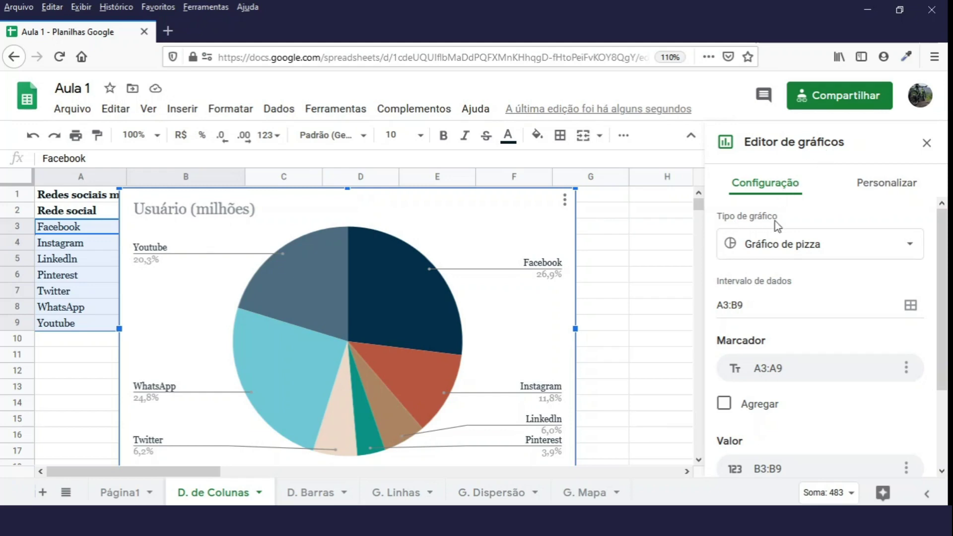
# Step: Change the chart type to a standard, non-stacked column chart
pyautogui.click(922, 257)
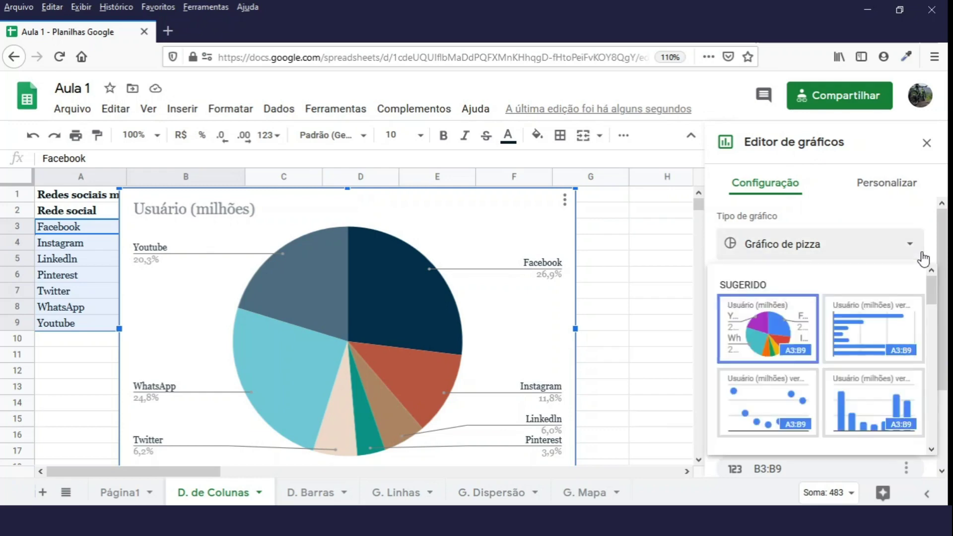
pyautogui.moveTo(929, 290); pyautogui.dragTo(931, 358)
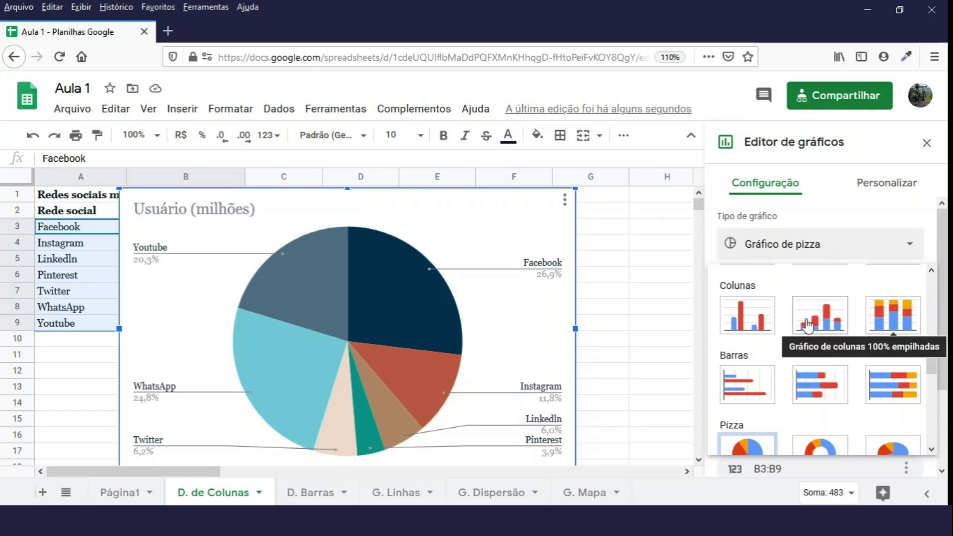
pyautogui.click(752, 322)
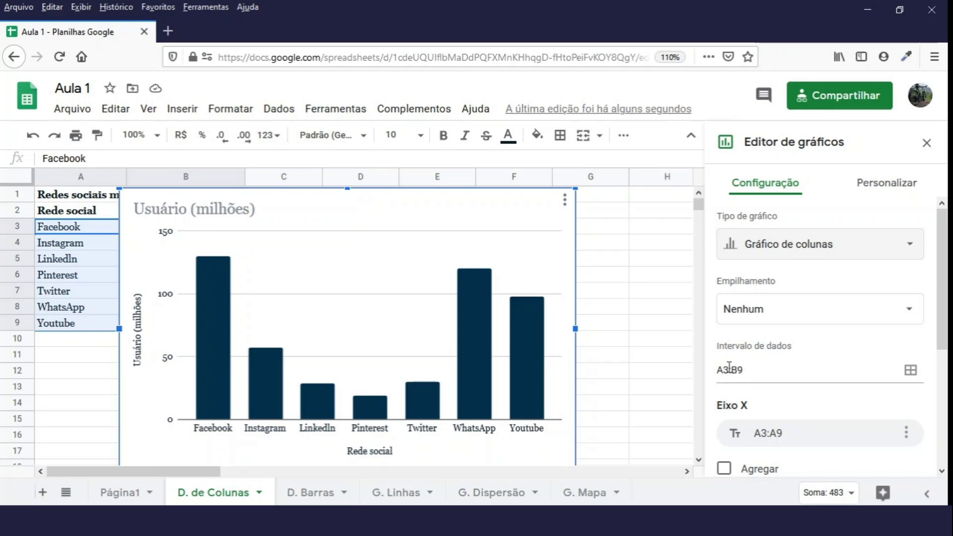
# Step: Examine the column chart's data range, X axis, and series settings, keeping series B3:B9
pyautogui.click(911, 372)
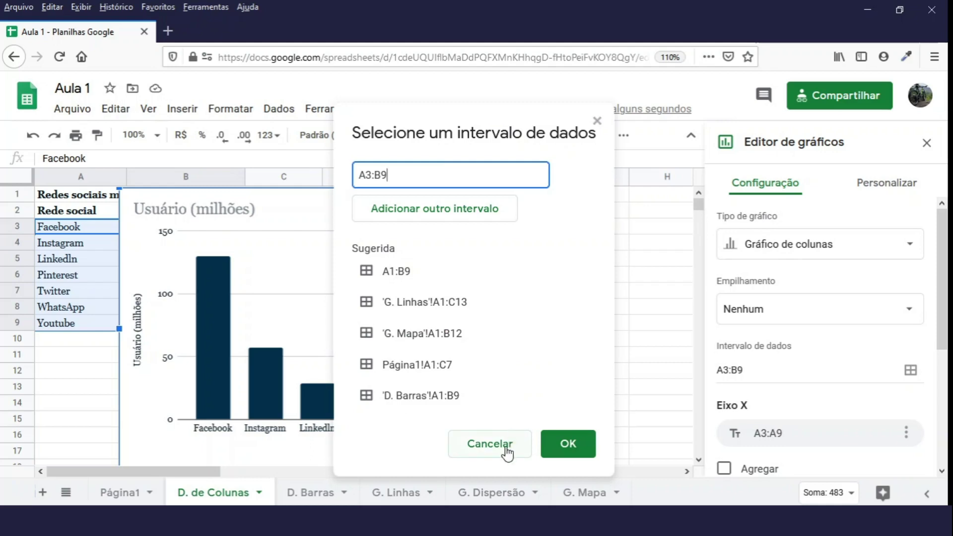
pyautogui.click(489, 443)
pyautogui.moveTo(948, 317); pyautogui.dragTo(940, 383)
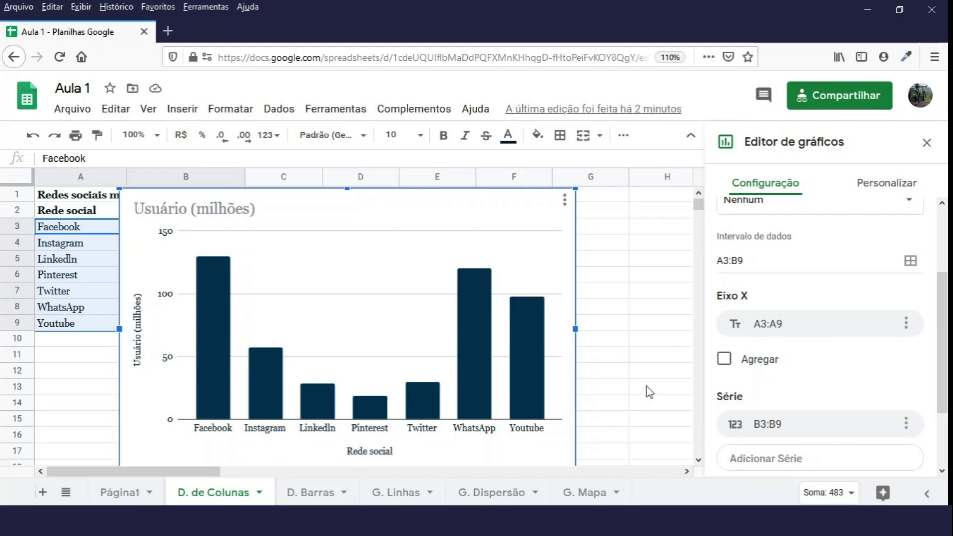
pyautogui.moveTo(942, 323); pyautogui.dragTo(943, 368)
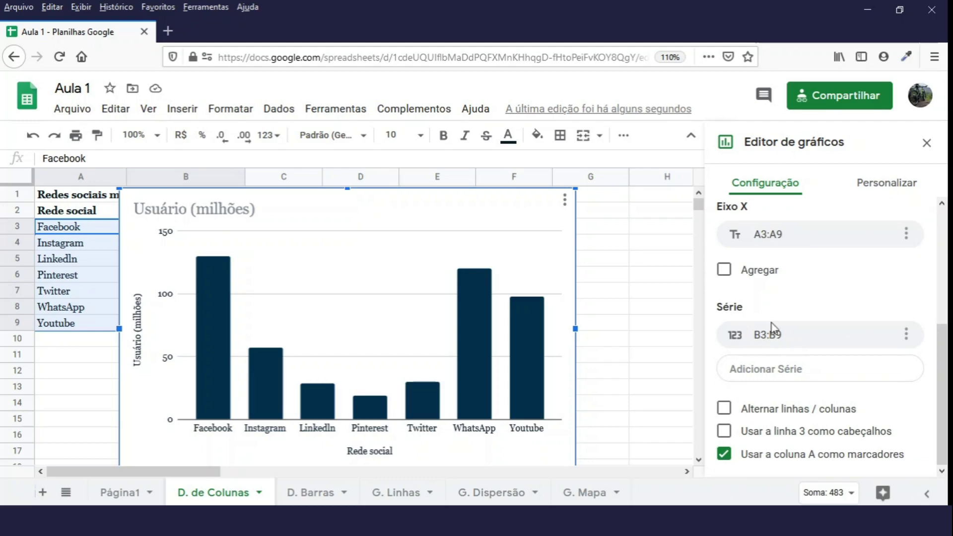
pyautogui.click(866, 337)
pyautogui.click(868, 339)
pyautogui.click(869, 339)
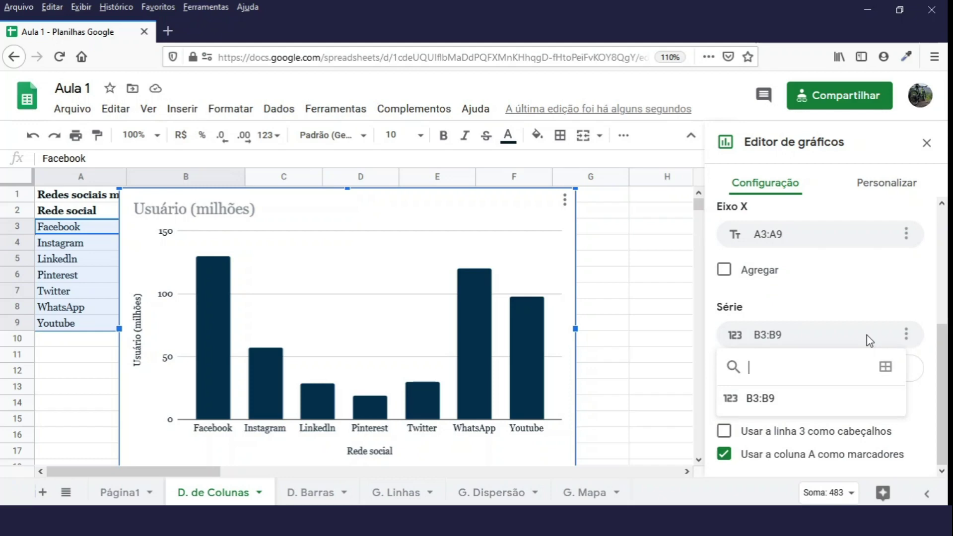
pyautogui.click(854, 394)
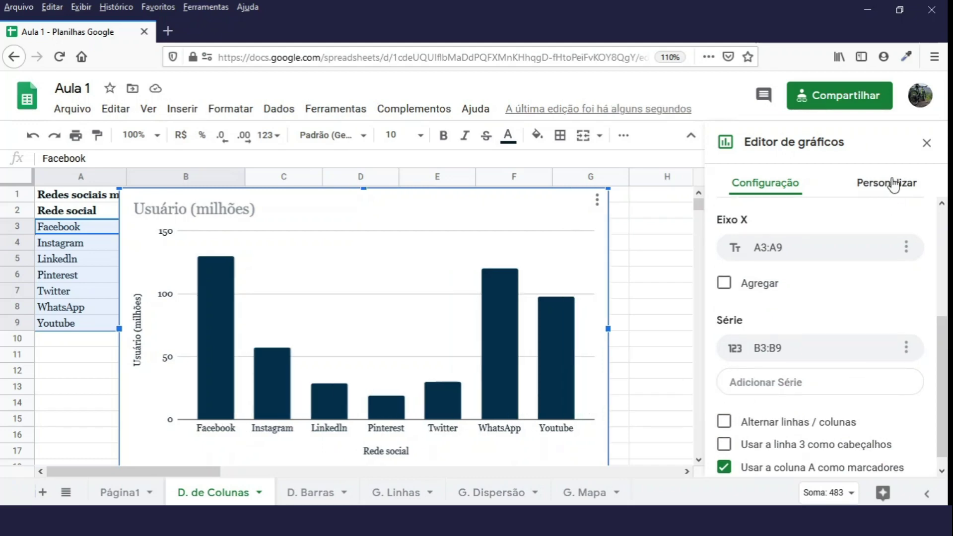
# Step: Set the chart's background colour to the light turquoise theme colour in the chart style settings
pyautogui.click(893, 185)
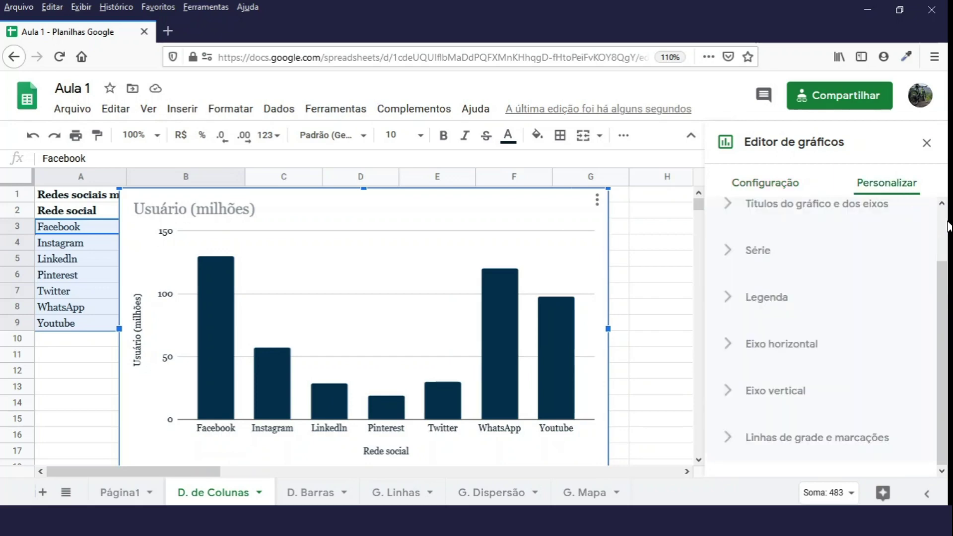
pyautogui.scroll(2, 944, 220)
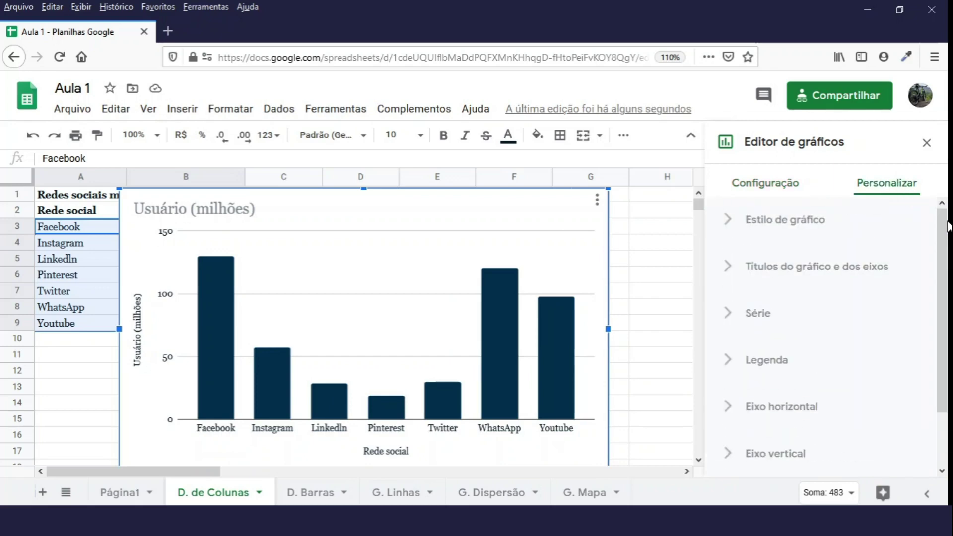
pyautogui.click(729, 223)
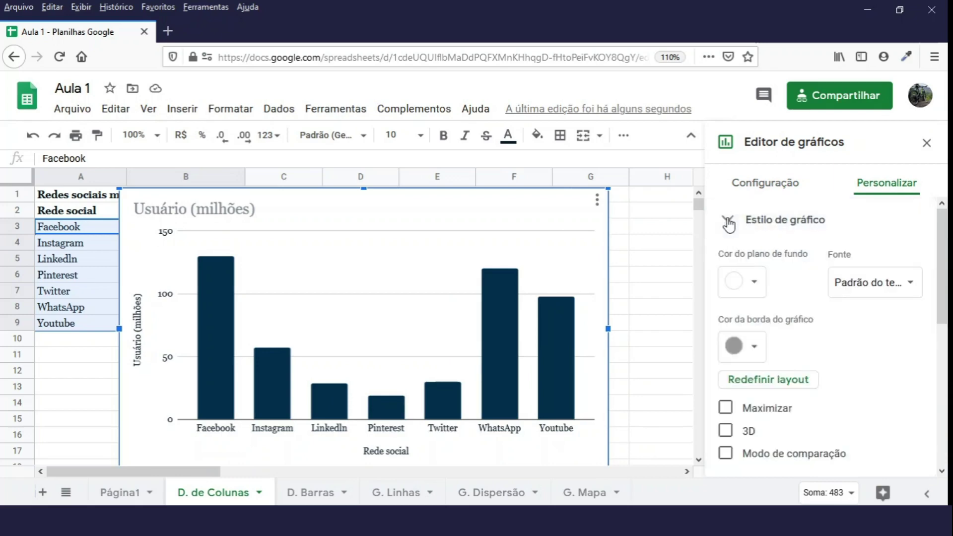
pyautogui.click(765, 293)
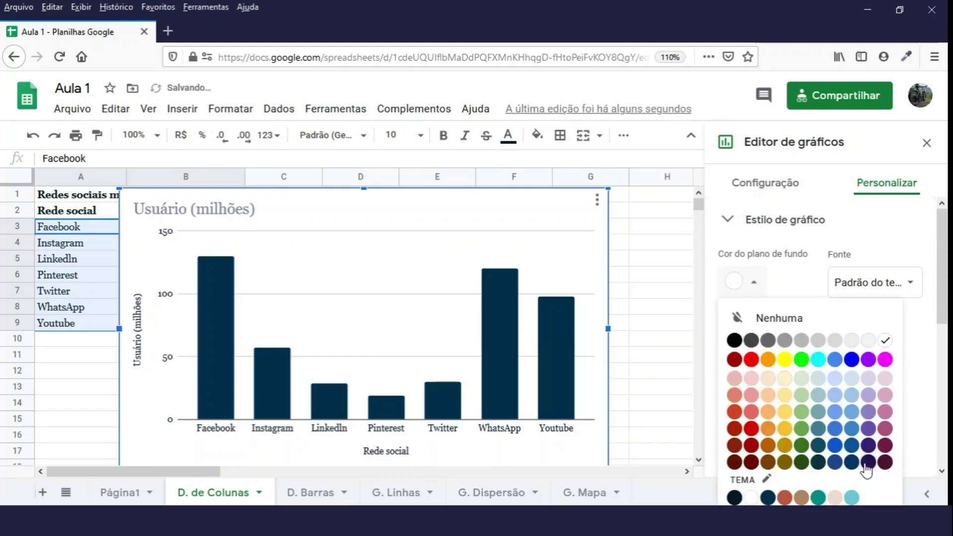
pyautogui.click(852, 497)
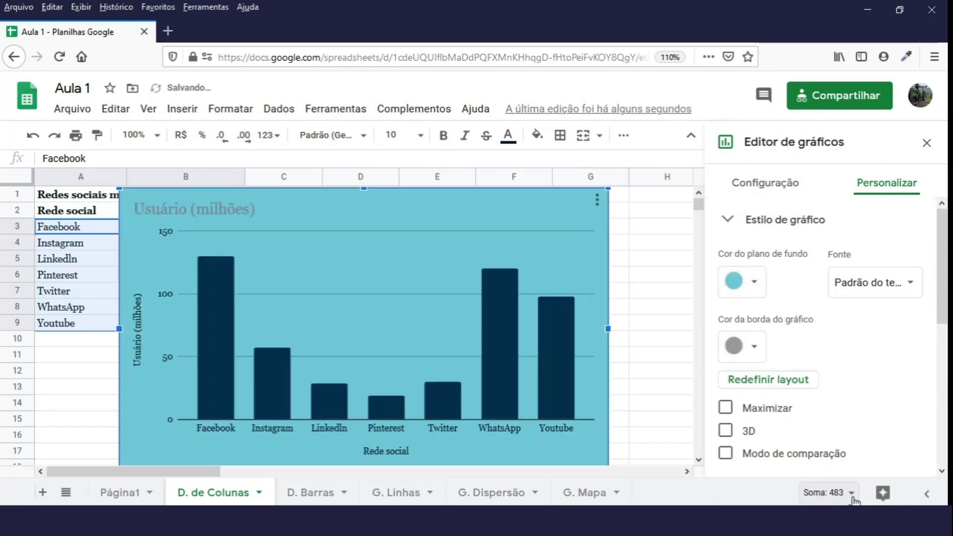
# Step: Set the chart's font to Arial
pyautogui.click(877, 283)
pyautogui.click(780, 303)
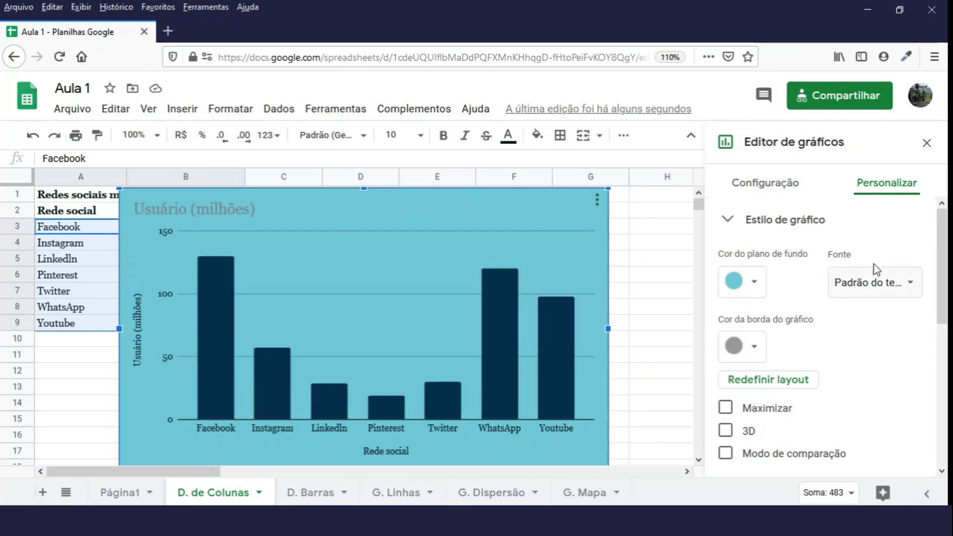
pyautogui.click(916, 288)
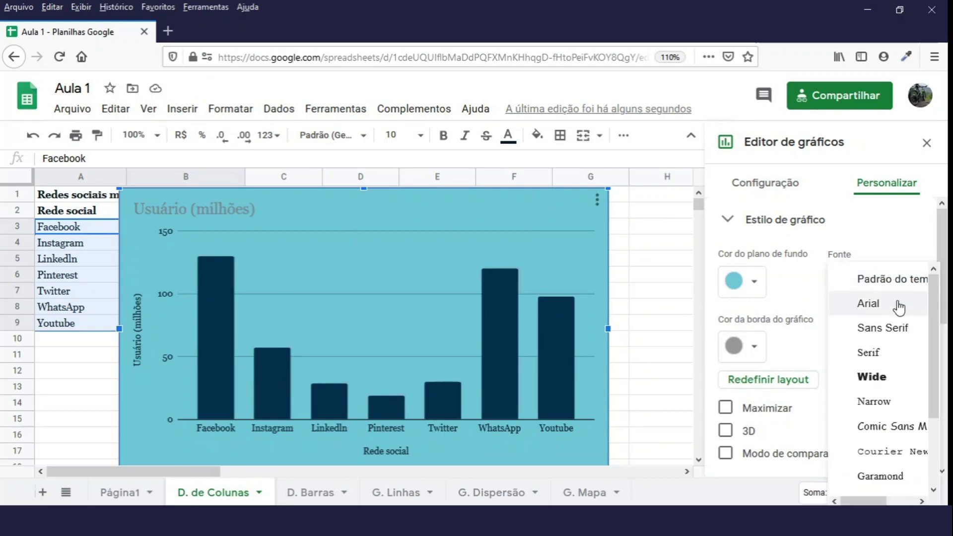
pyautogui.click(886, 312)
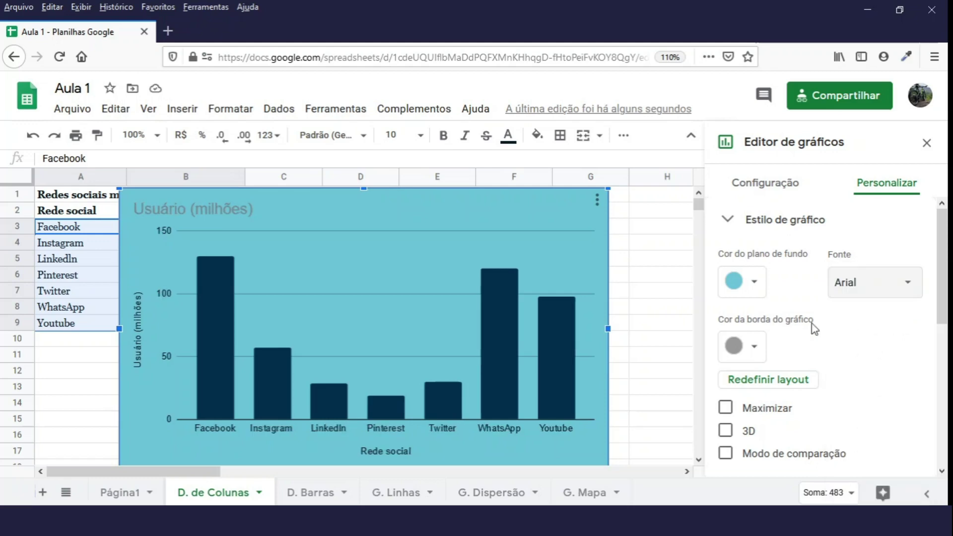
# Step: Set the chart's border colour to dark red and deselect the chart to check the border
pyautogui.click(755, 347)
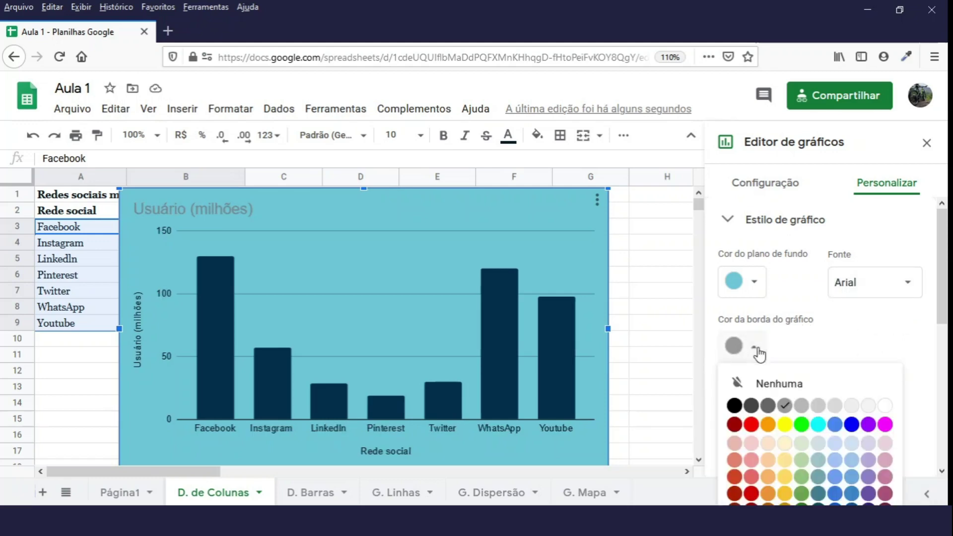
pyautogui.click(736, 425)
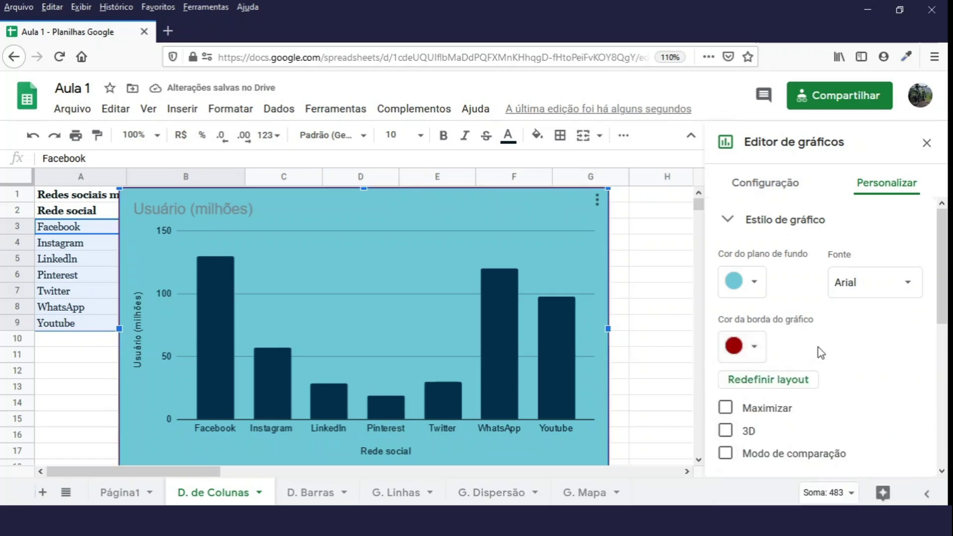
pyautogui.click(653, 337)
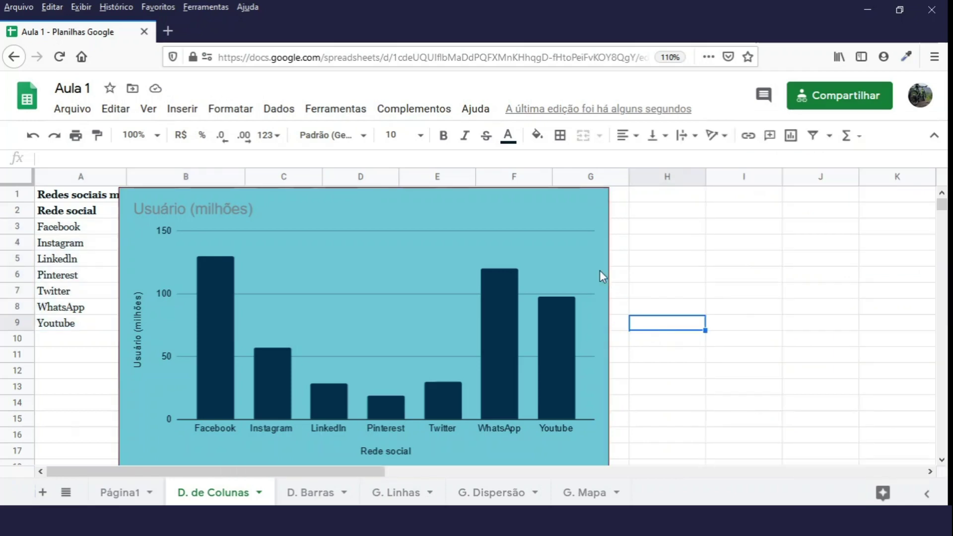
# Step: Reopen the column chart for editing and show its chart style options
pyautogui.click(574, 249)
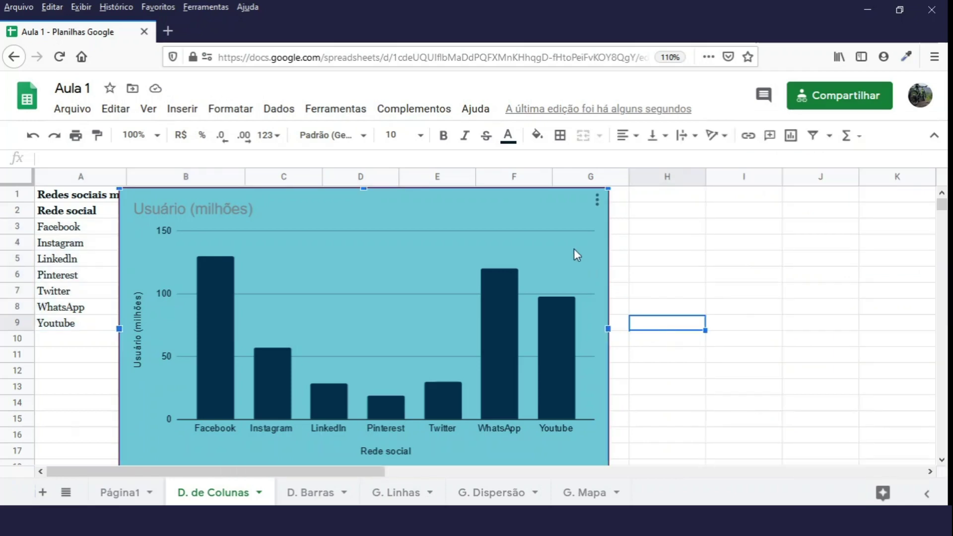
pyautogui.doubleClick(574, 249)
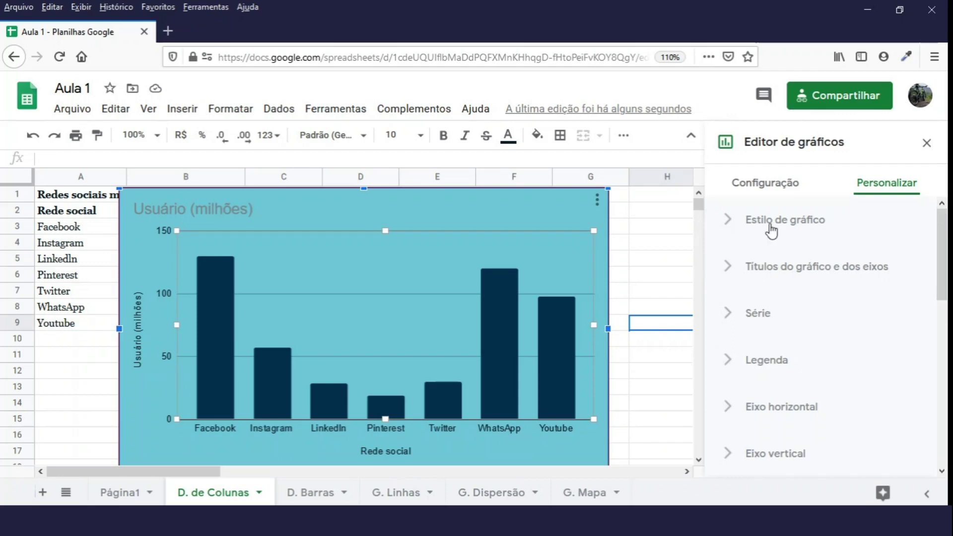
pyautogui.click(728, 227)
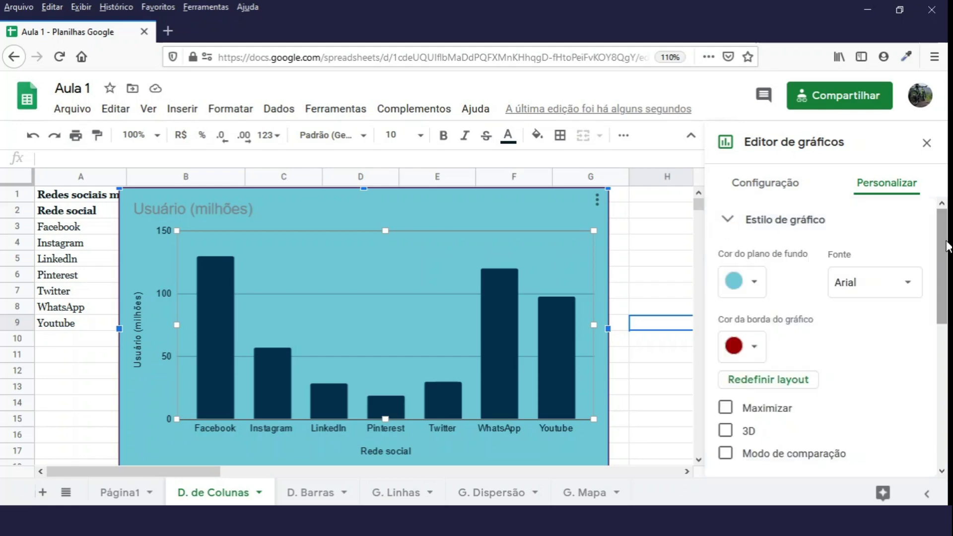
pyautogui.scroll(-1, 948, 266)
pyautogui.moveTo(949, 266); pyautogui.dragTo(948, 292)
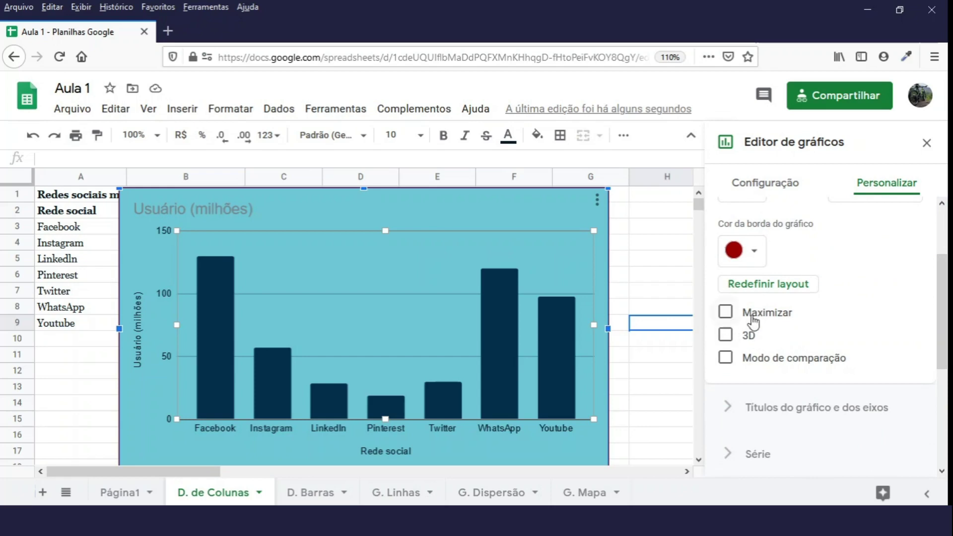
# Step: Try the Maximize option on the chart, turn it off again, and enable 3D columns
pyautogui.click(726, 313)
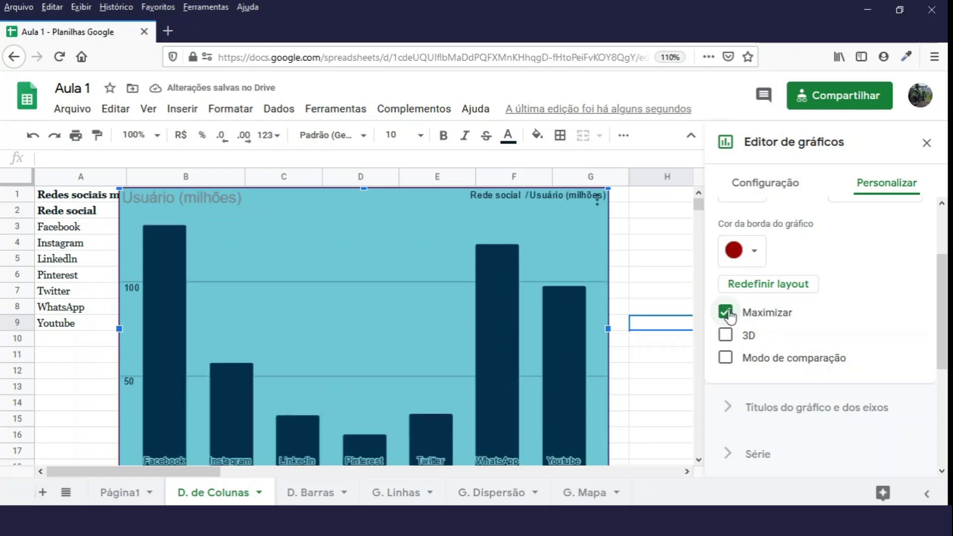
pyautogui.click(726, 313)
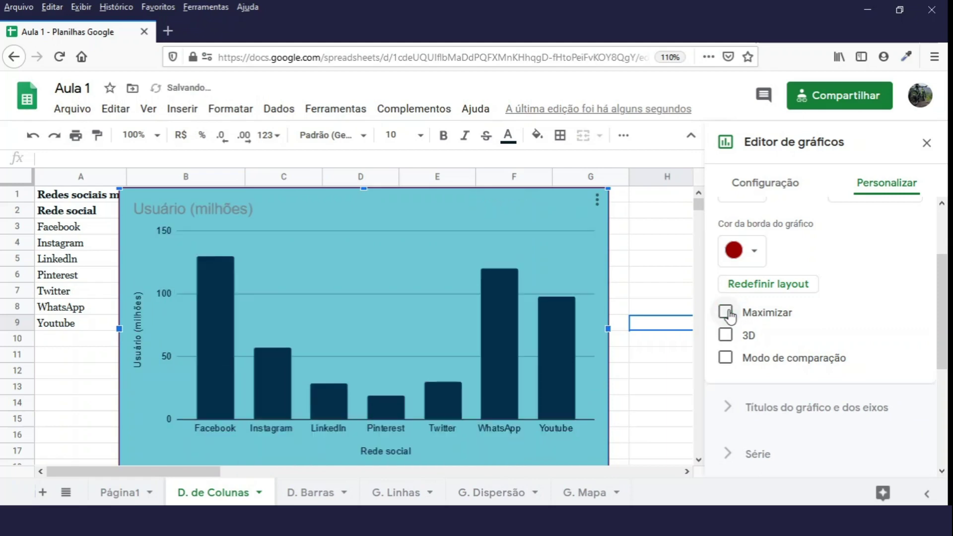
pyautogui.click(725, 336)
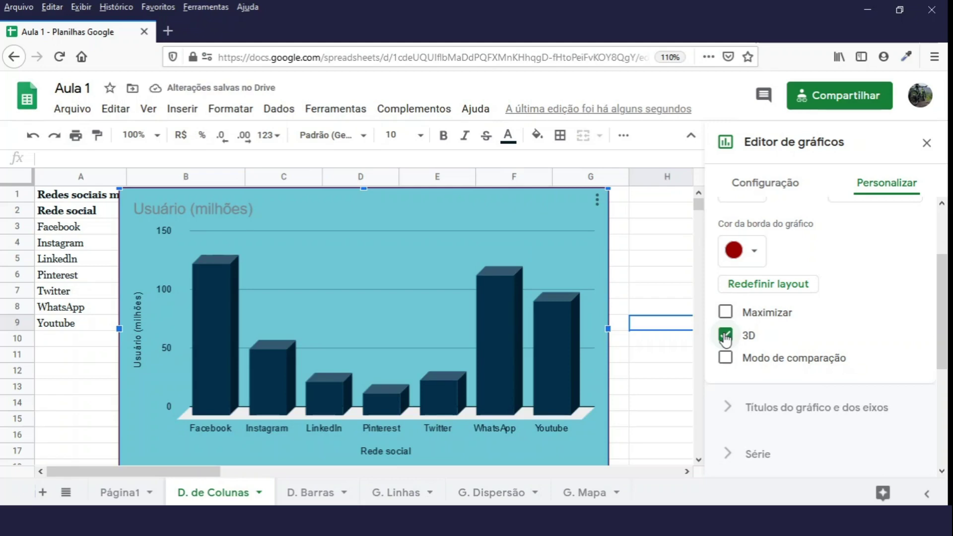
# Step: Try comparison mode on the chart, leave it off, and collapse the chart style settings
pyautogui.click(726, 358)
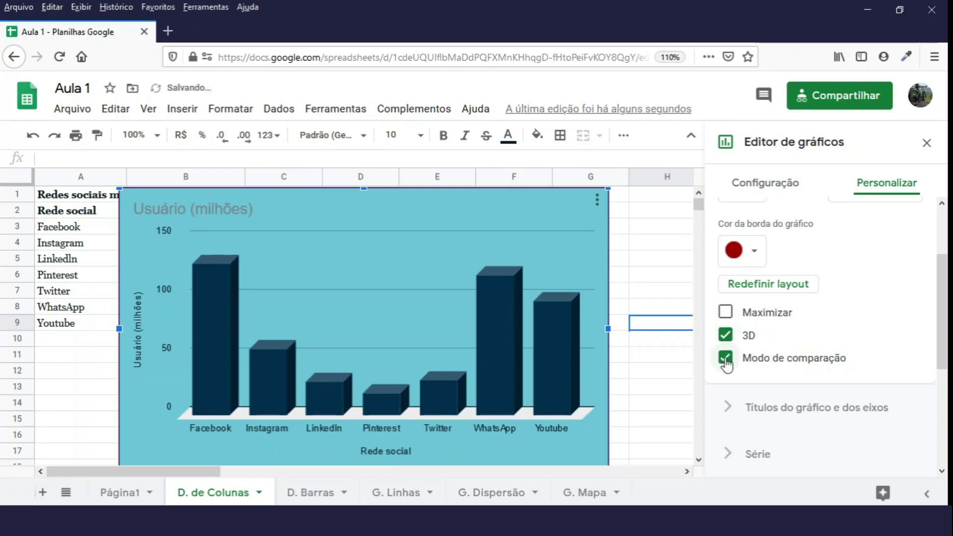
pyautogui.click(726, 358)
pyautogui.click(726, 358)
pyautogui.click(726, 358)
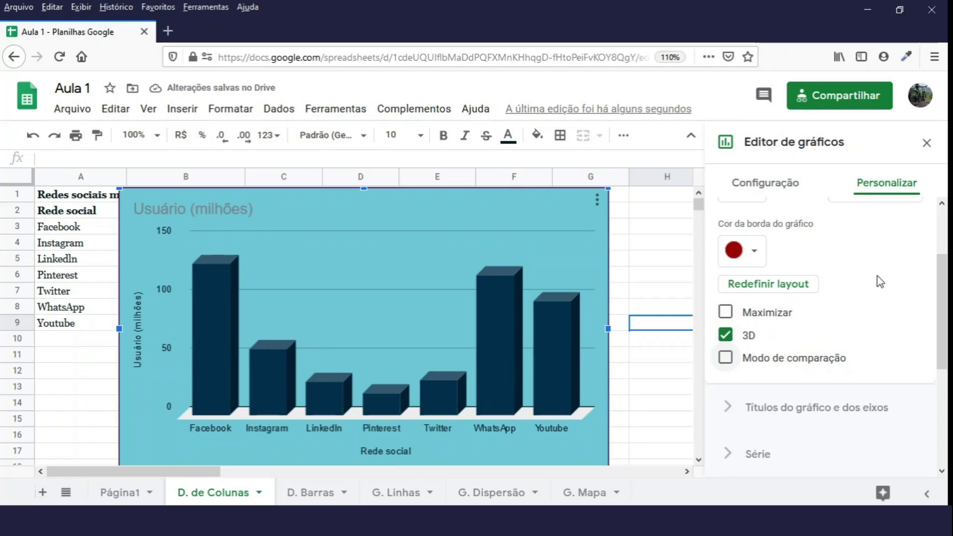
pyautogui.moveTo(943, 280); pyautogui.dragTo(944, 226)
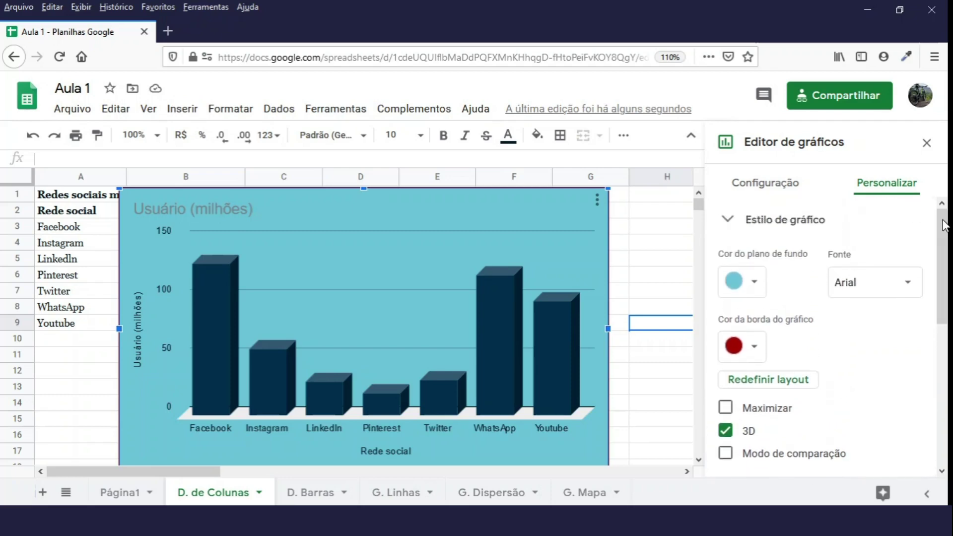
pyautogui.click(728, 221)
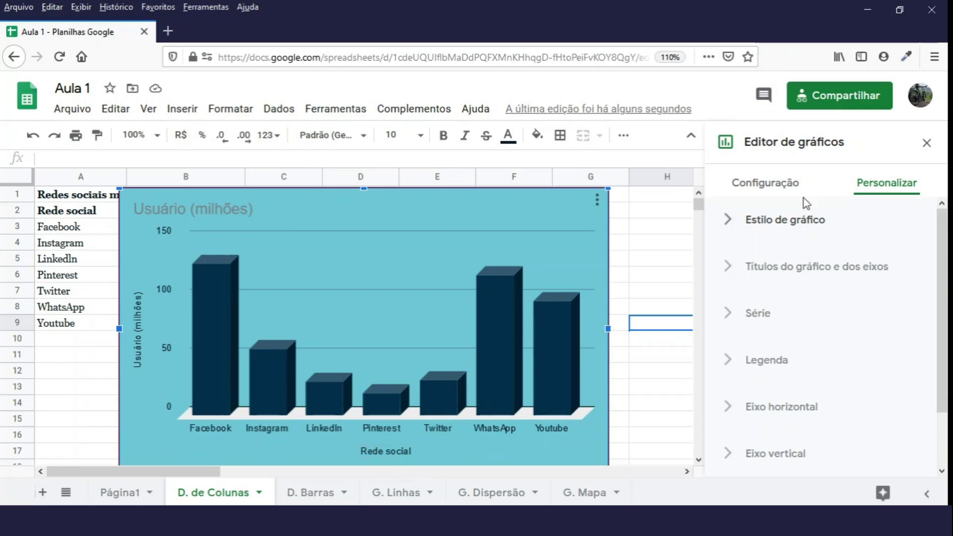
# Step: Change the chart title text to "Redes sociais mais utilizadas"
pyautogui.click(731, 271)
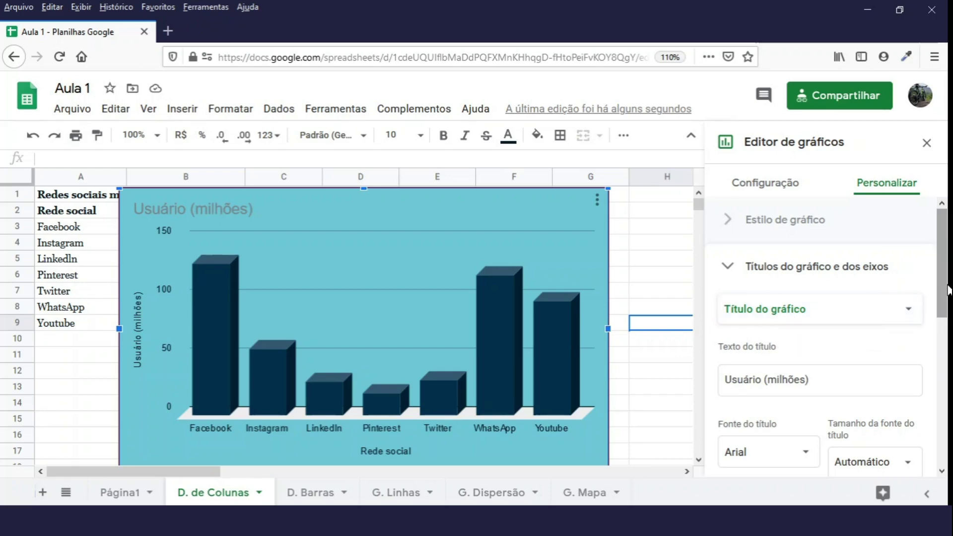
pyautogui.moveTo(945, 297); pyautogui.dragTo(946, 343)
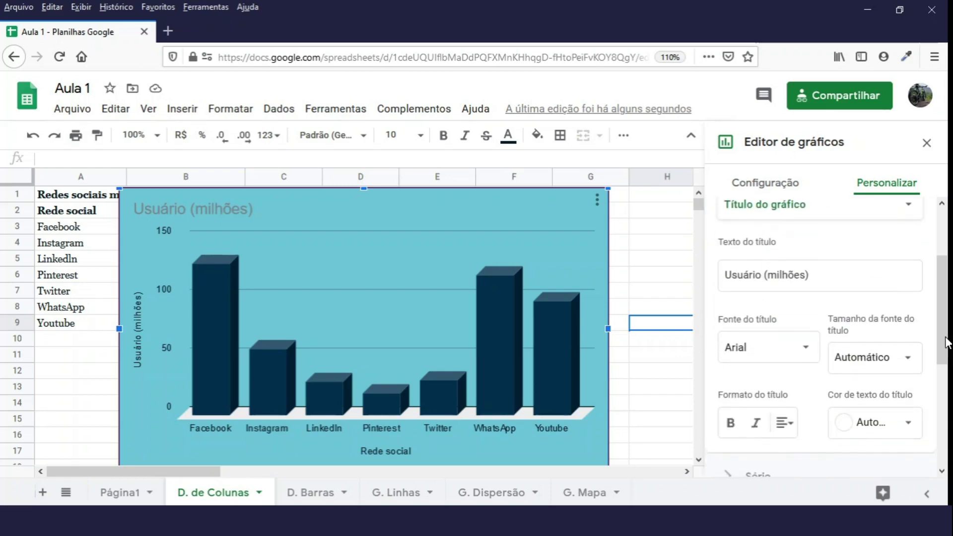
pyautogui.click(814, 273)
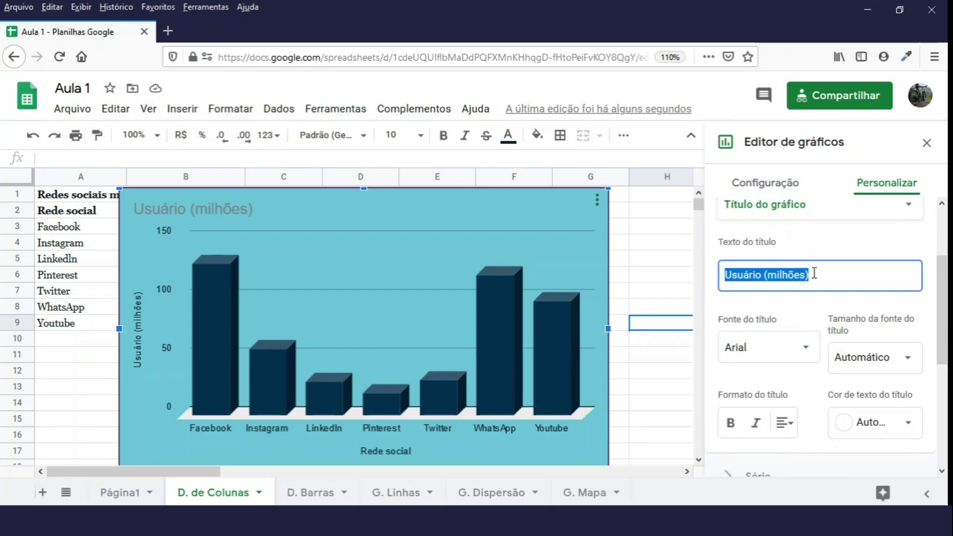
pyautogui.press('BackSpace')
pyautogui.write('Redes s')
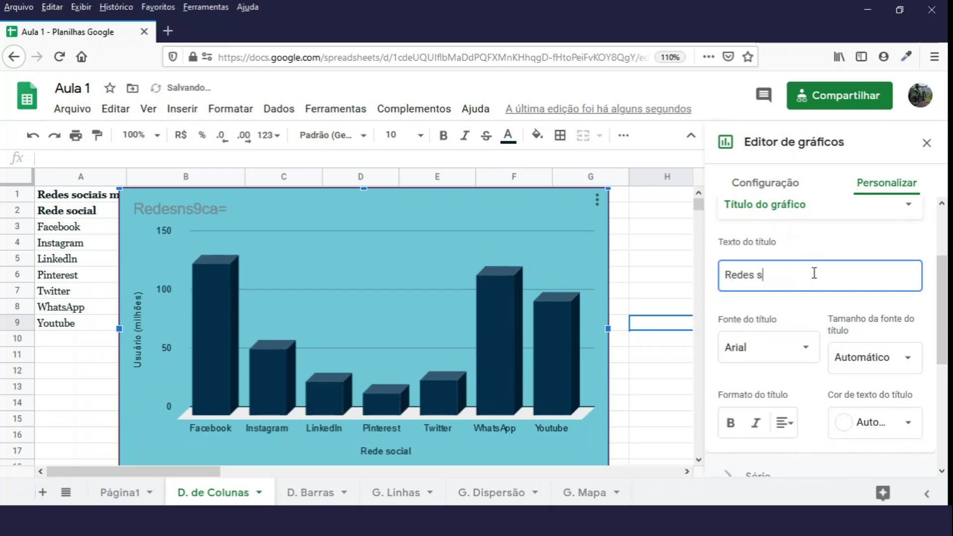
pyautogui.write('ociais mais utilizadas')
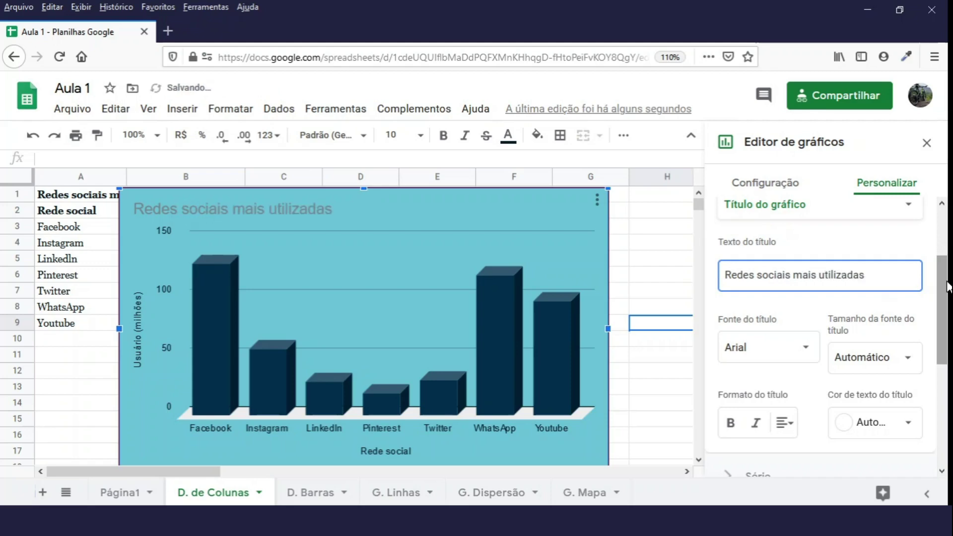
# Step: Format the chart title at font size 14, bold and centred, with the text colour dark cyan 3
pyautogui.moveTo(945, 288); pyautogui.dragTo(946, 307)
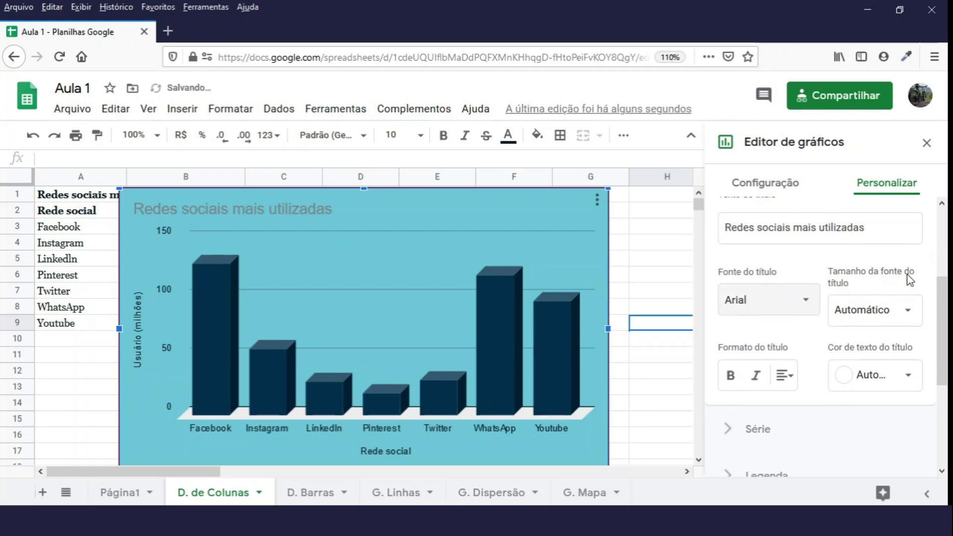
pyautogui.click(912, 312)
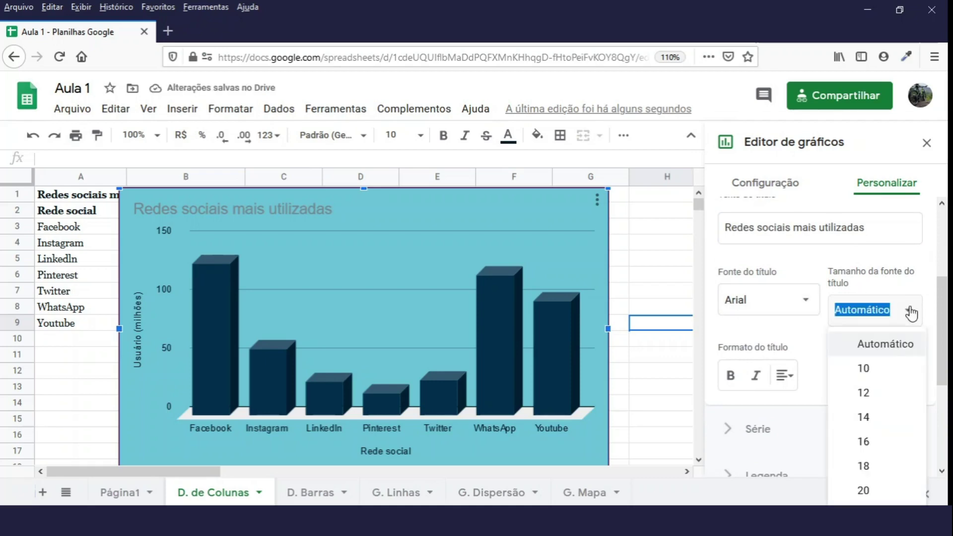
pyautogui.click(880, 417)
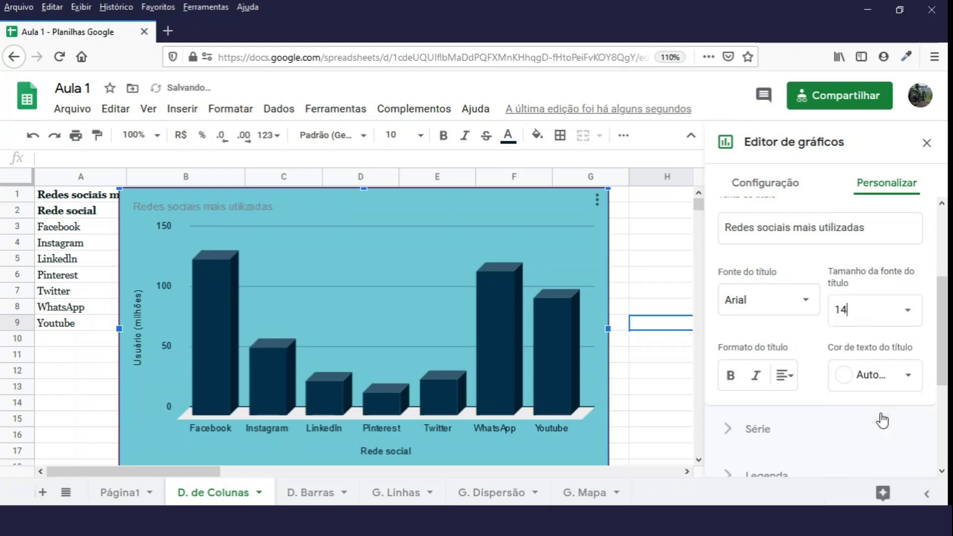
pyautogui.click(732, 377)
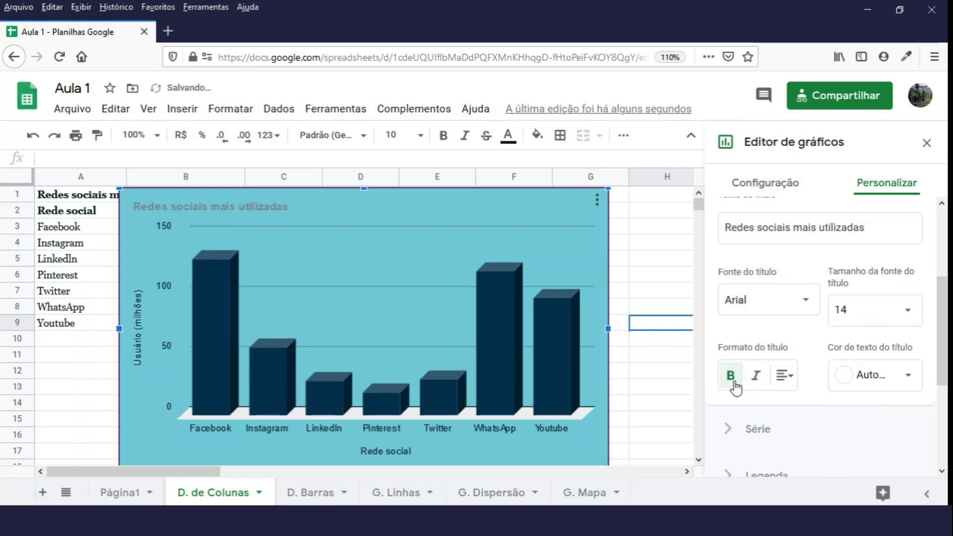
pyautogui.click(793, 381)
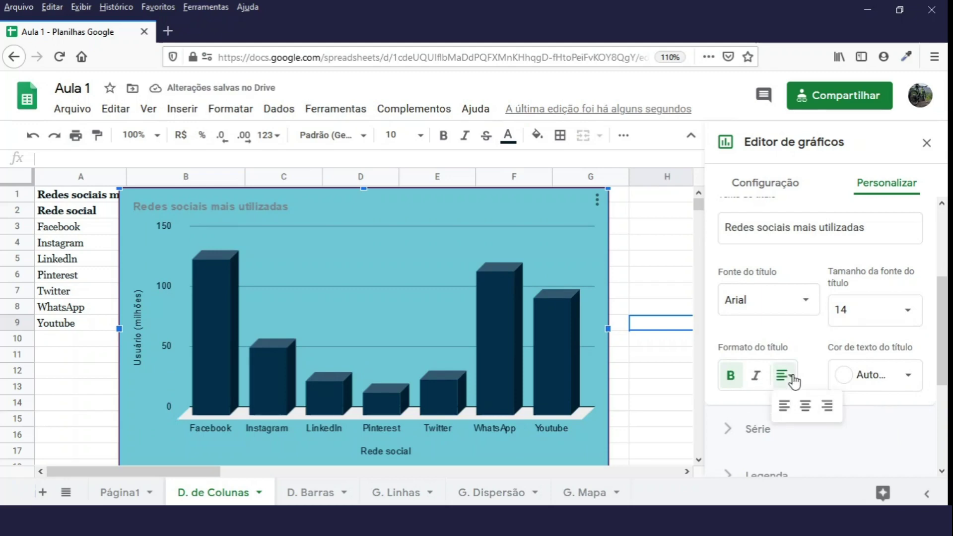
pyautogui.click(811, 408)
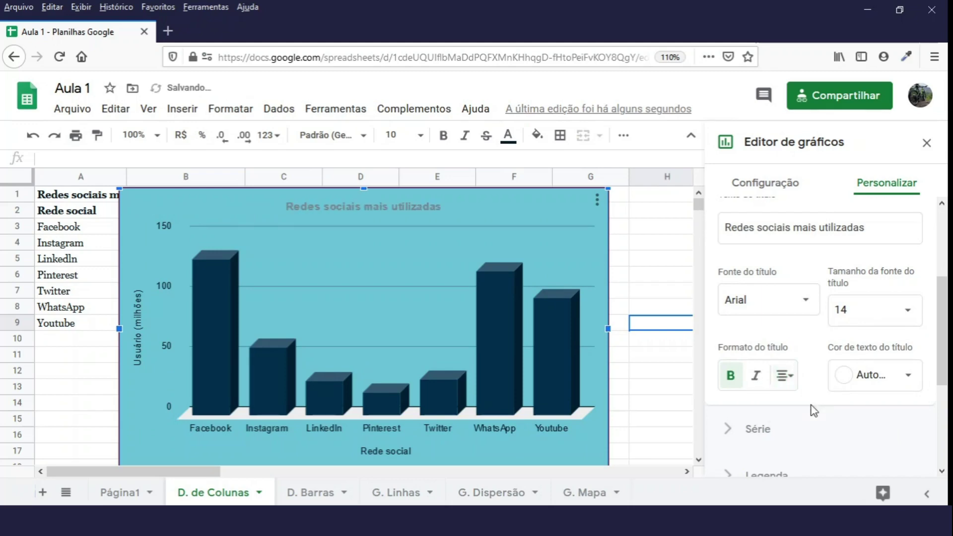
pyautogui.click(913, 379)
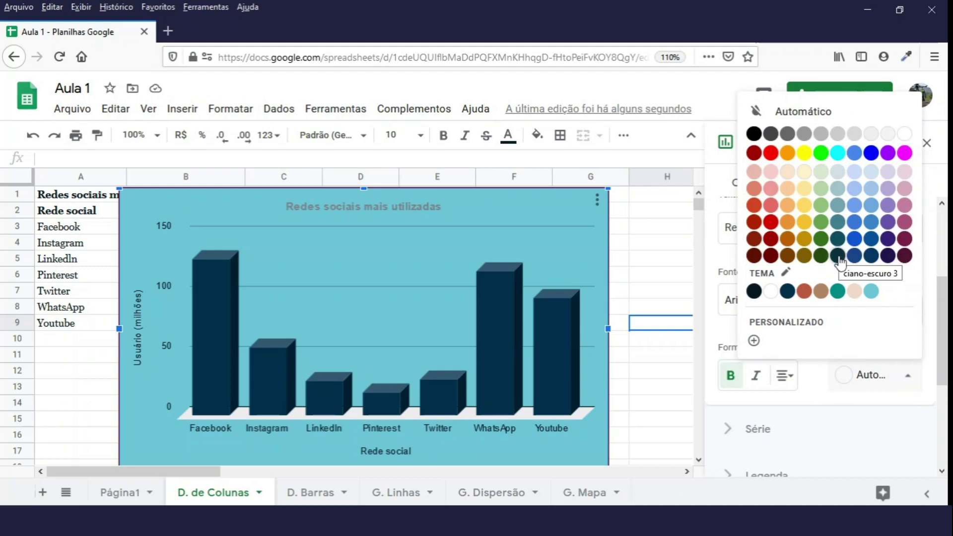
pyautogui.click(838, 257)
# Step: Collapse the title settings and set the colour of the series Coluna 1 to dark orange
pyautogui.moveTo(944, 322); pyautogui.dragTo(948, 269)
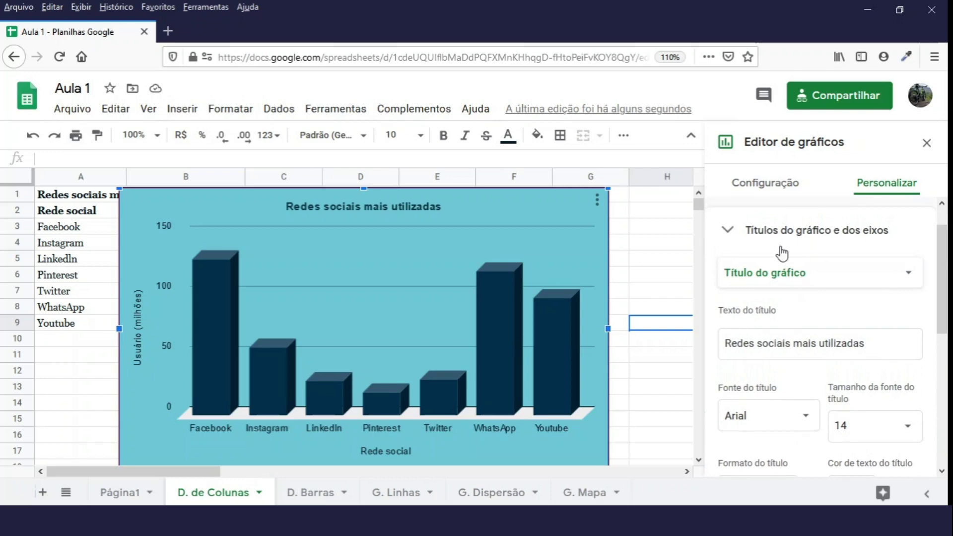
pyautogui.click(730, 231)
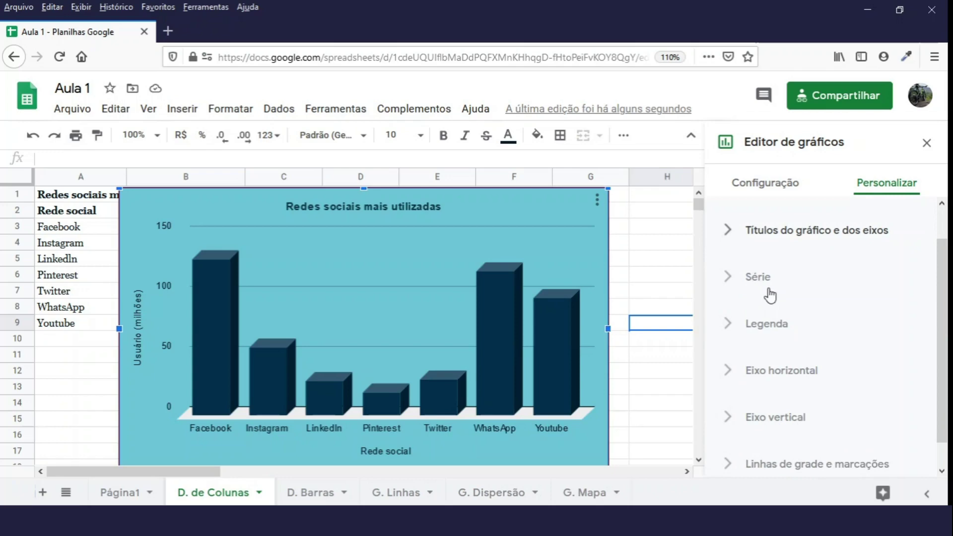
pyautogui.click(729, 278)
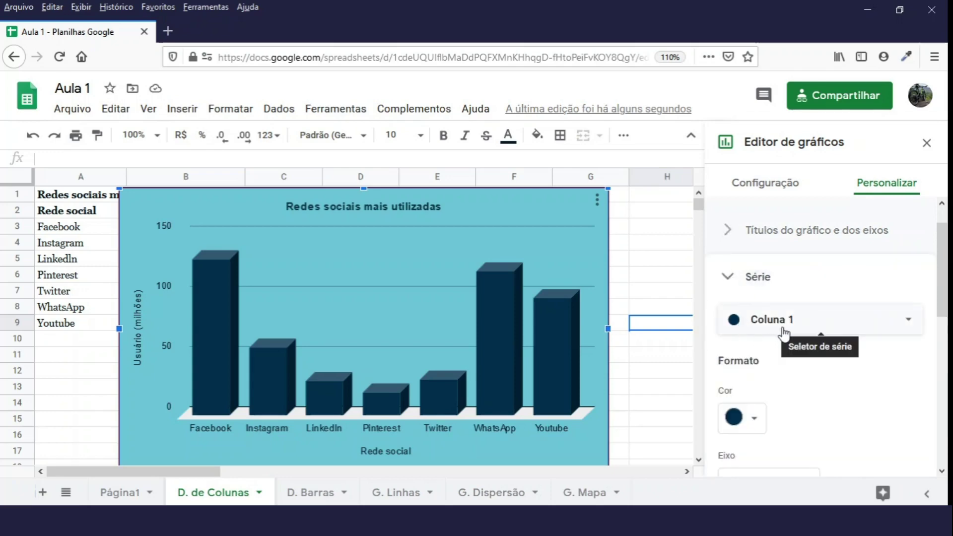
pyautogui.scroll(-1, 782, 330)
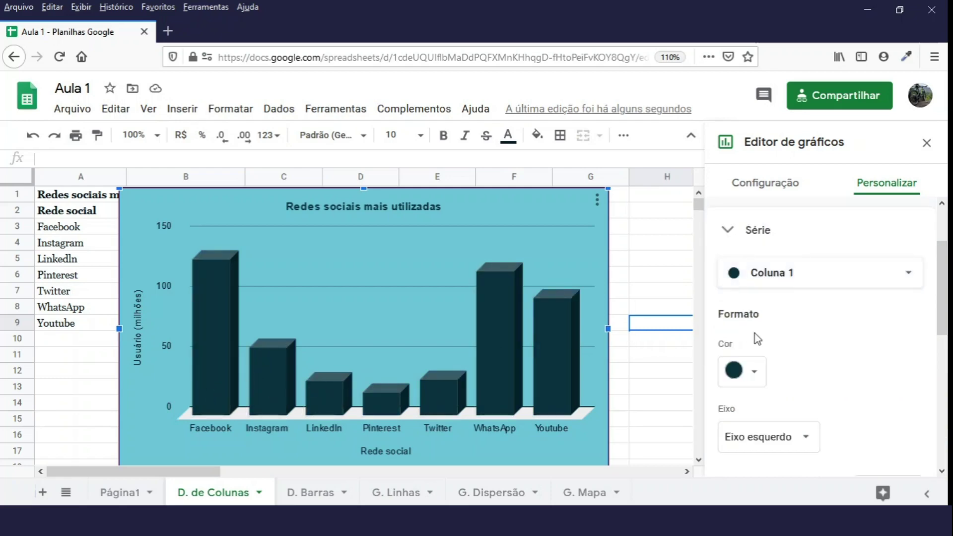
pyautogui.click(755, 373)
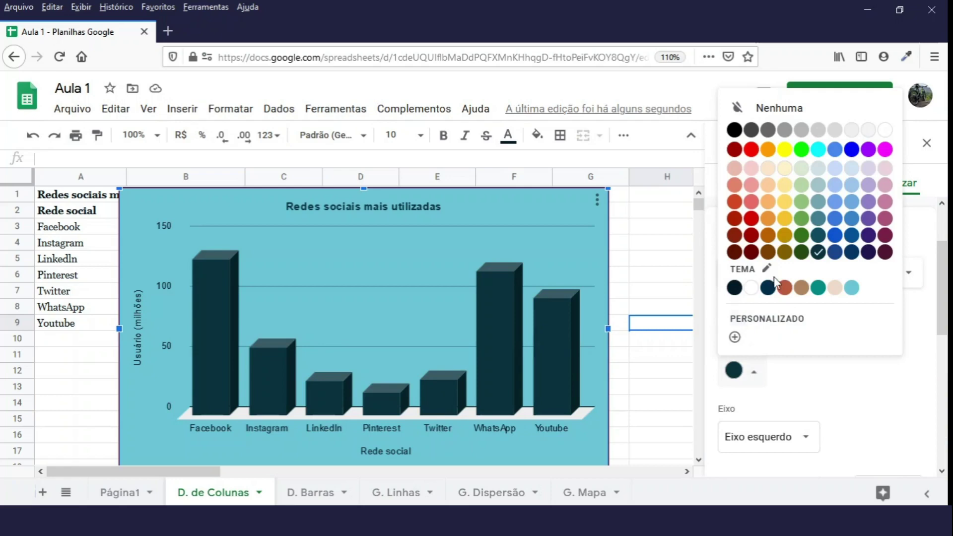
pyautogui.click(774, 238)
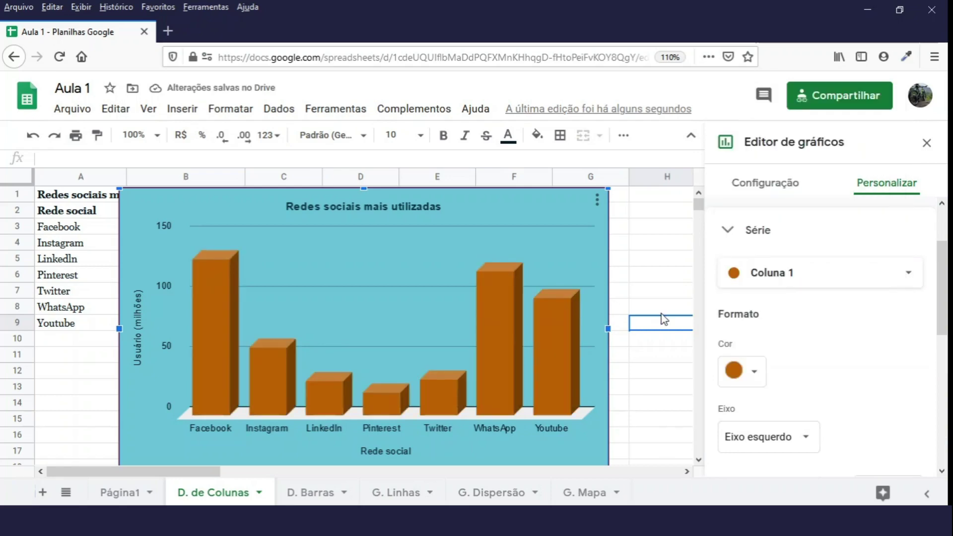
# Step: Colour only the Facebook column dark green and return to the chart customization options
pyautogui.click(209, 349)
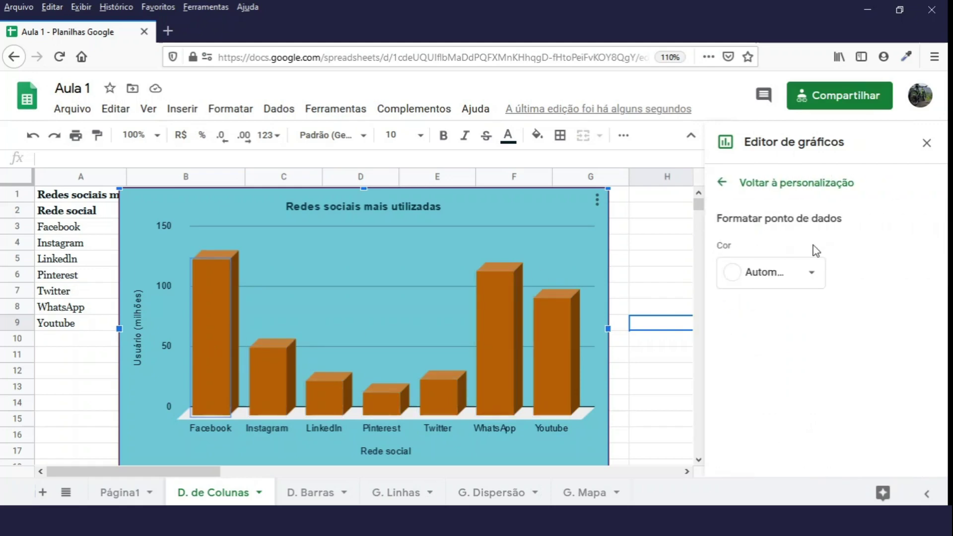
pyautogui.click(816, 282)
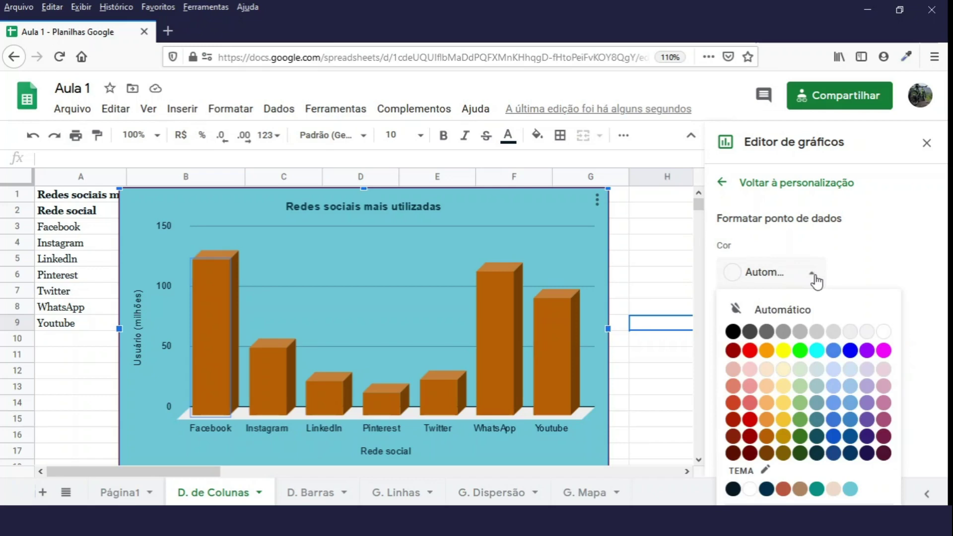
pyautogui.click(802, 453)
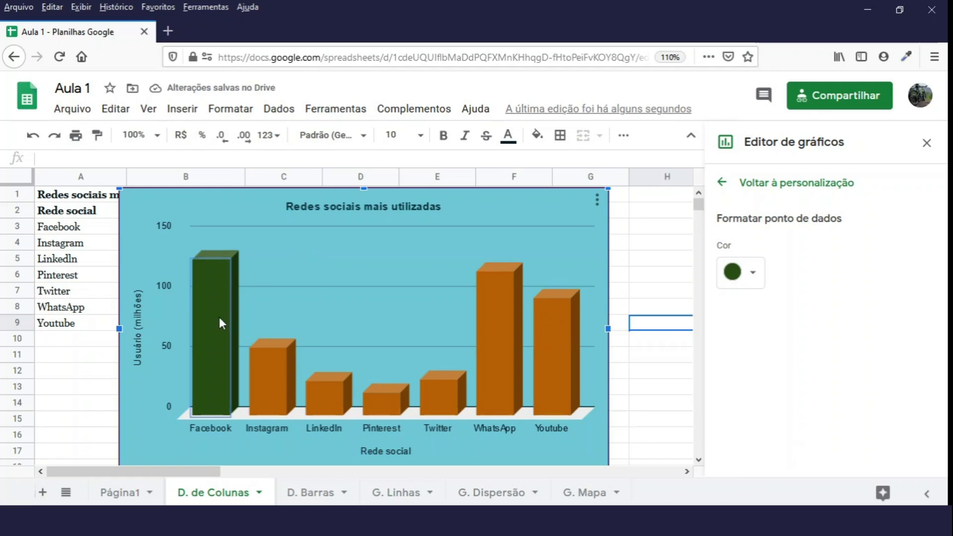
pyautogui.click(726, 188)
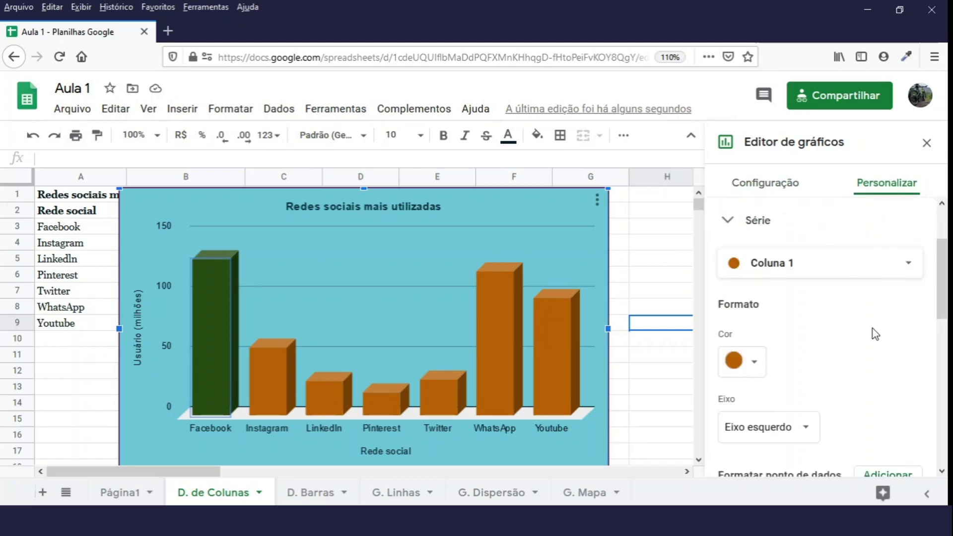
# Step: Add a data point format for Série 1: Facebook and colour its column teal from the theme colours
pyautogui.scroll(-2, 943, 295)
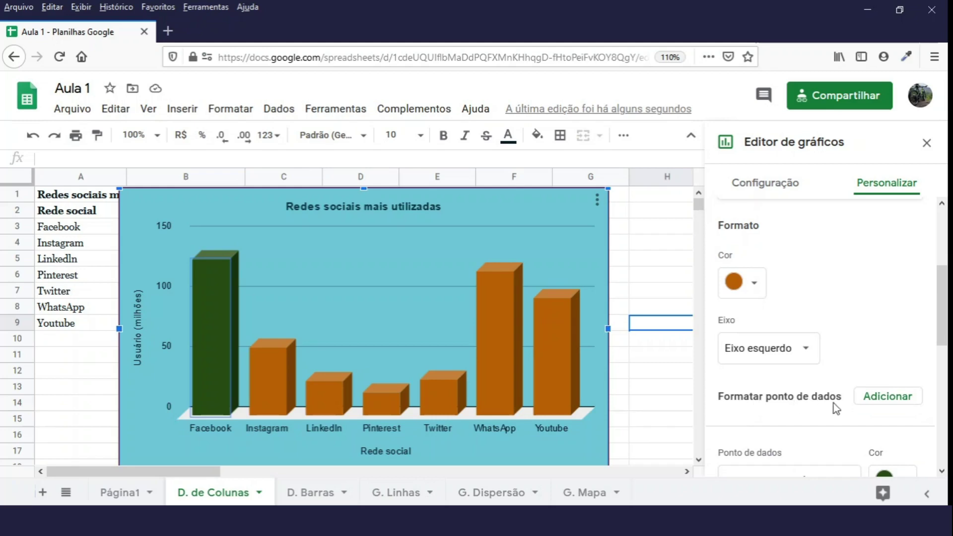
pyautogui.click(858, 397)
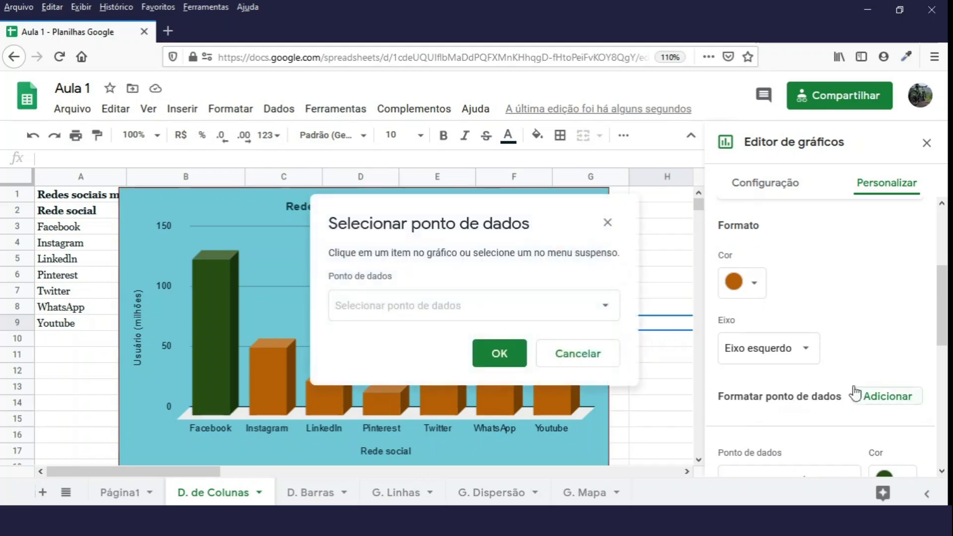
pyautogui.click(588, 317)
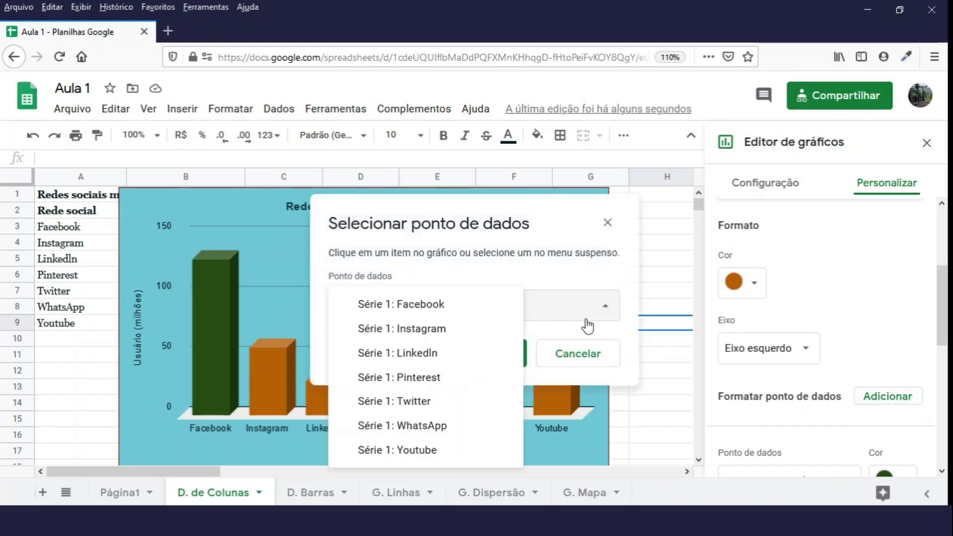
pyautogui.click(422, 308)
pyautogui.click(499, 356)
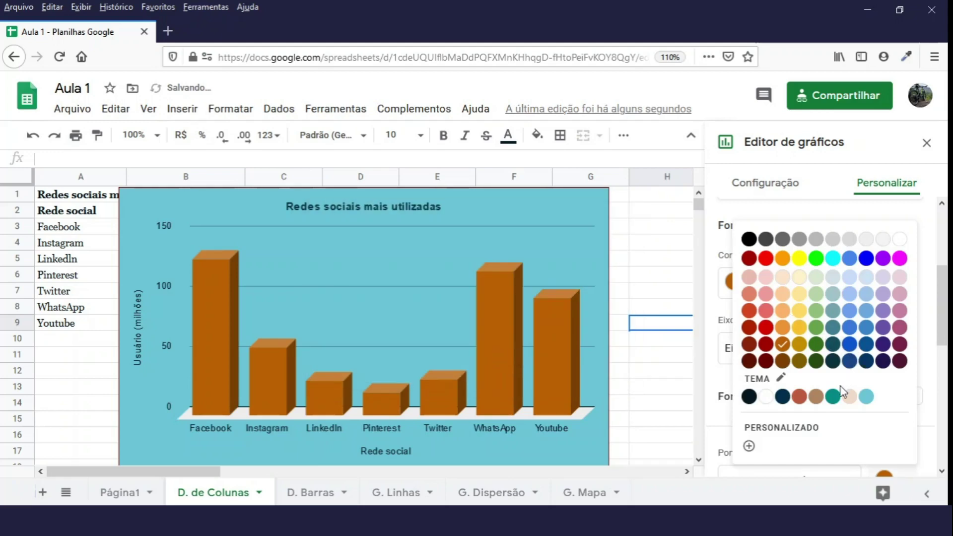
pyautogui.click(833, 397)
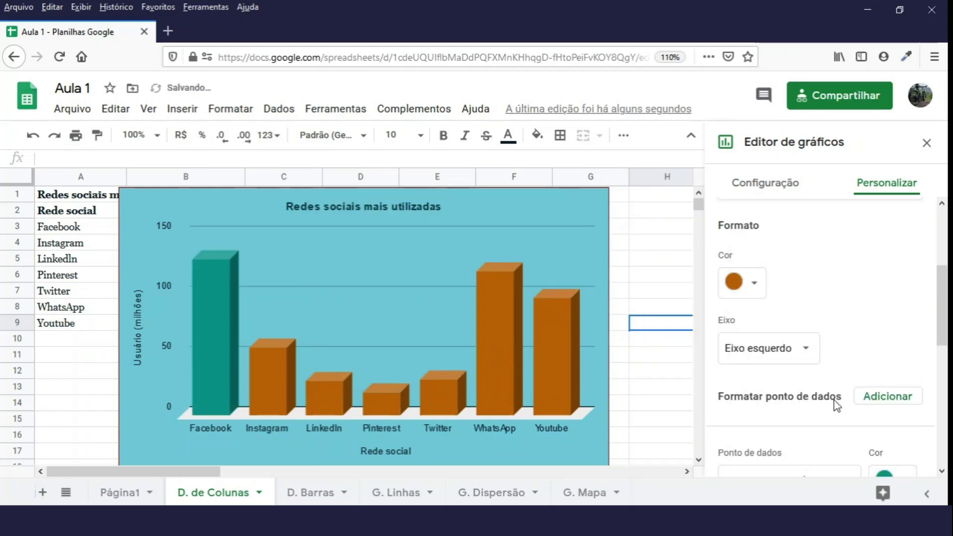
# Step: Add a data point format for Série 1: Instagram and colour its column dark purple
pyautogui.click(892, 403)
pyautogui.moveTo(944, 347); pyautogui.dragTo(943, 391)
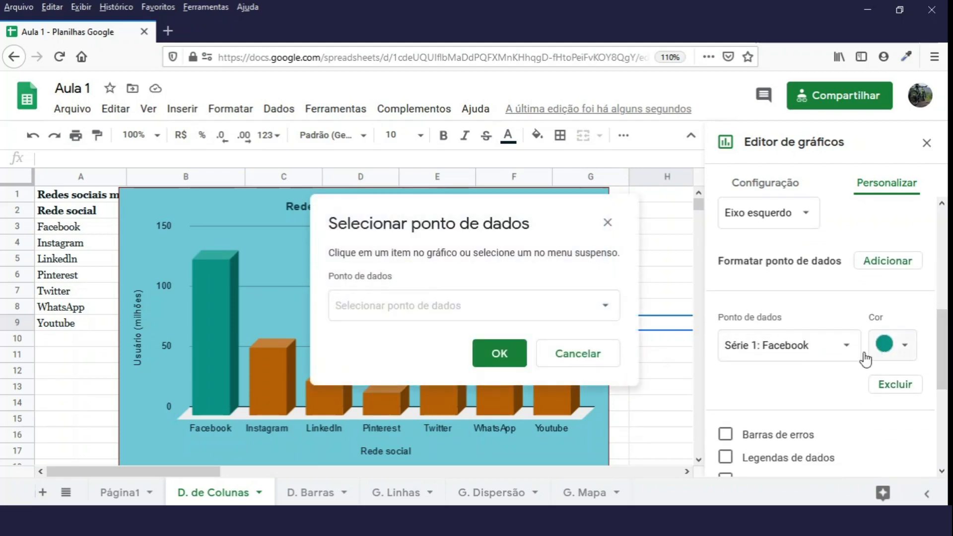
pyautogui.click(606, 305)
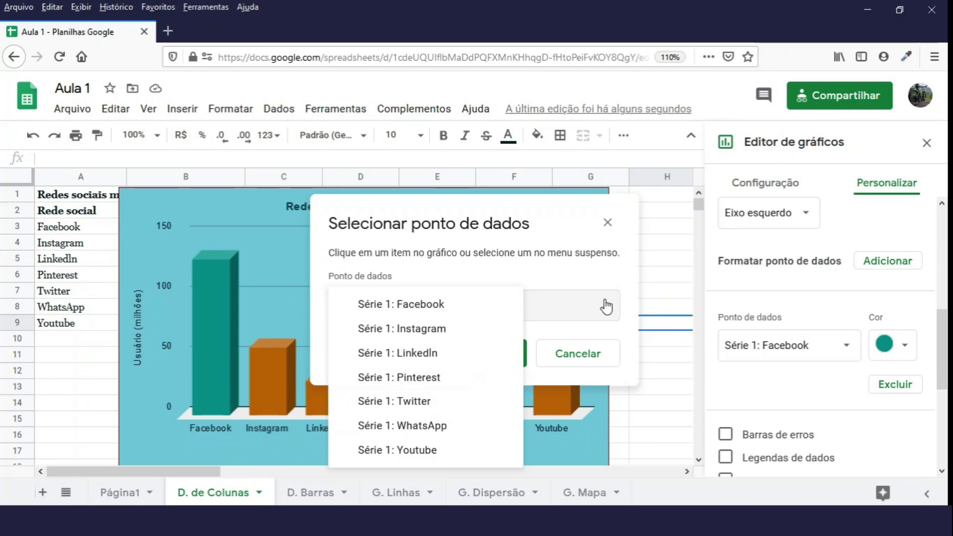
pyautogui.click(482, 330)
pyautogui.click(505, 365)
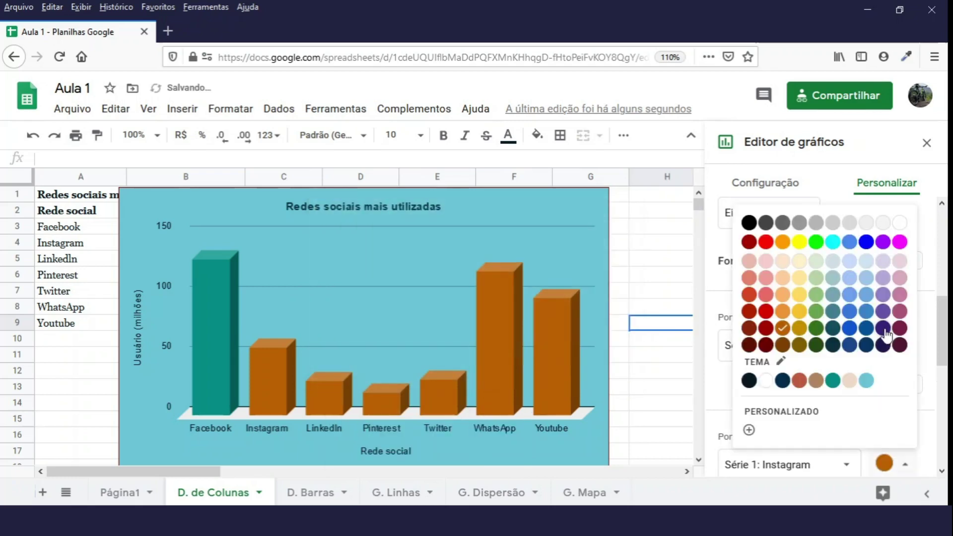
pyautogui.click(884, 329)
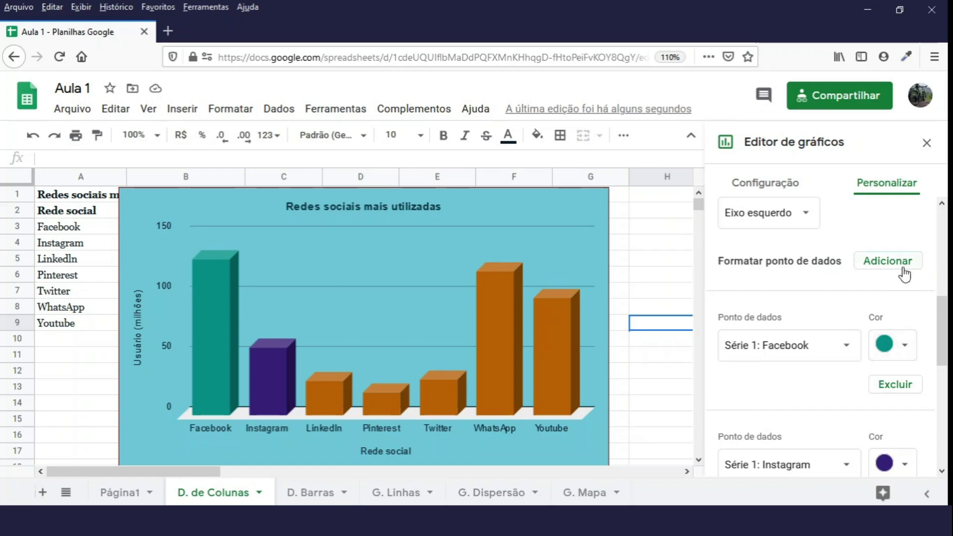
# Step: Add a data point format for Série 1: LinkedIn and colour its column blue
pyautogui.click(904, 274)
pyautogui.click(561, 317)
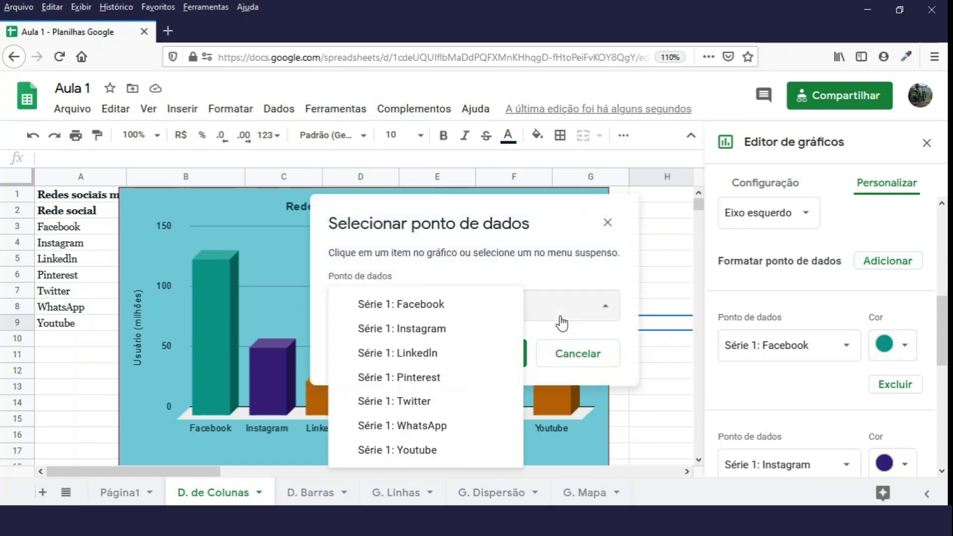
pyautogui.click(432, 362)
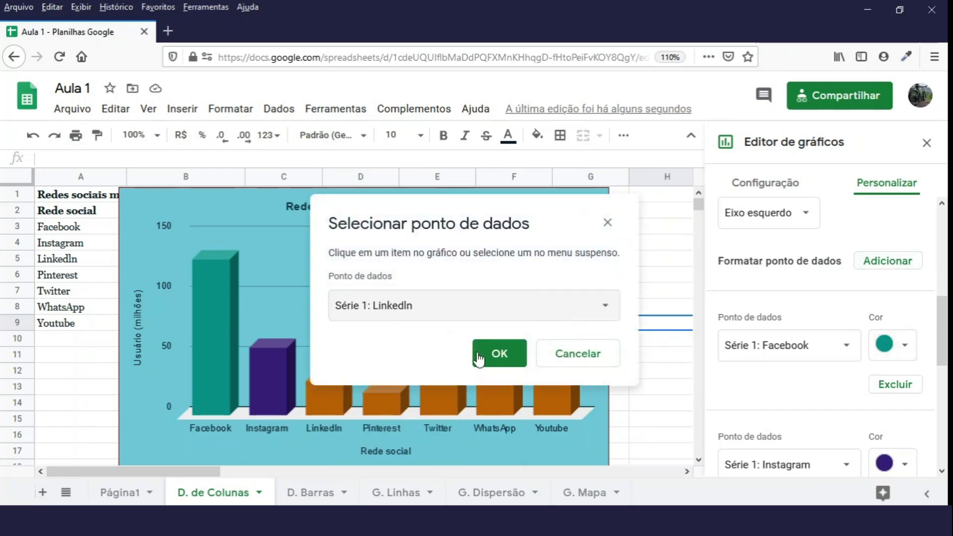
pyautogui.click(496, 357)
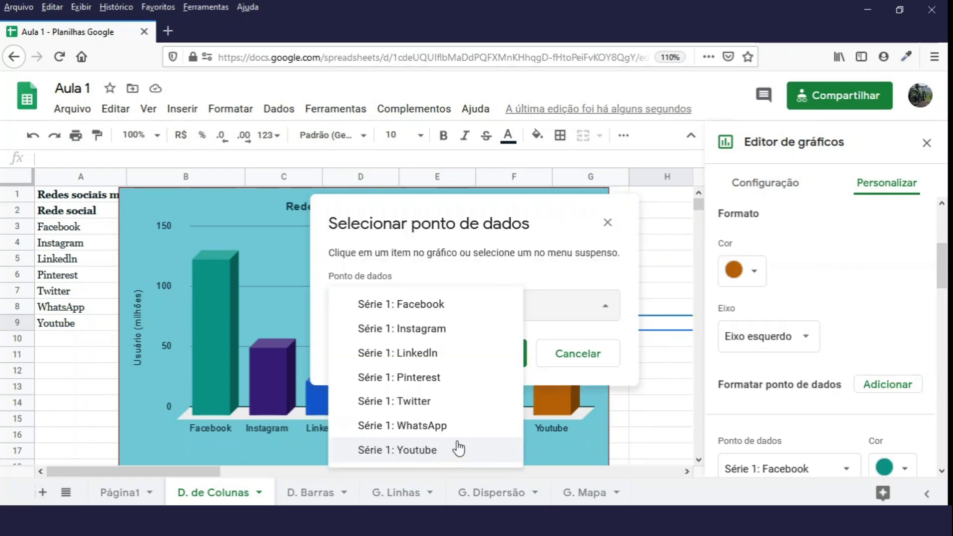
# Step: Add a data point format for Série 1: Youtube and colour its column dark red
pyautogui.click(434, 450)
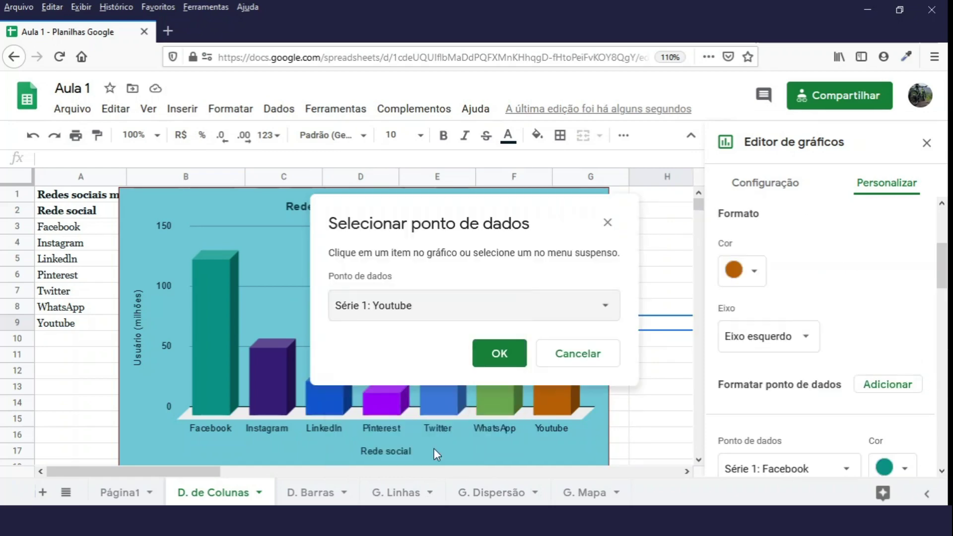
pyautogui.click(511, 362)
pyautogui.moveTo(943, 280); pyautogui.dragTo(948, 403)
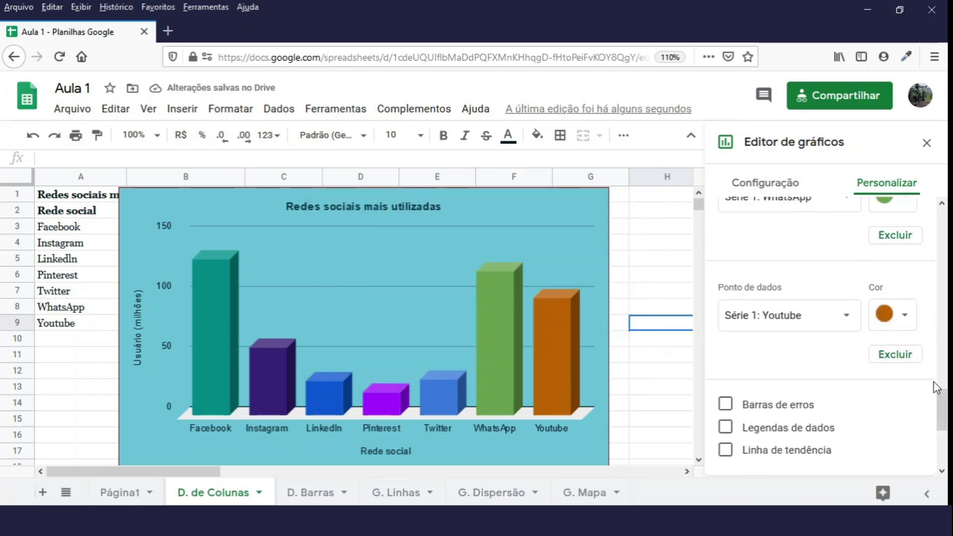
pyautogui.click(905, 314)
pyautogui.click(740, 356)
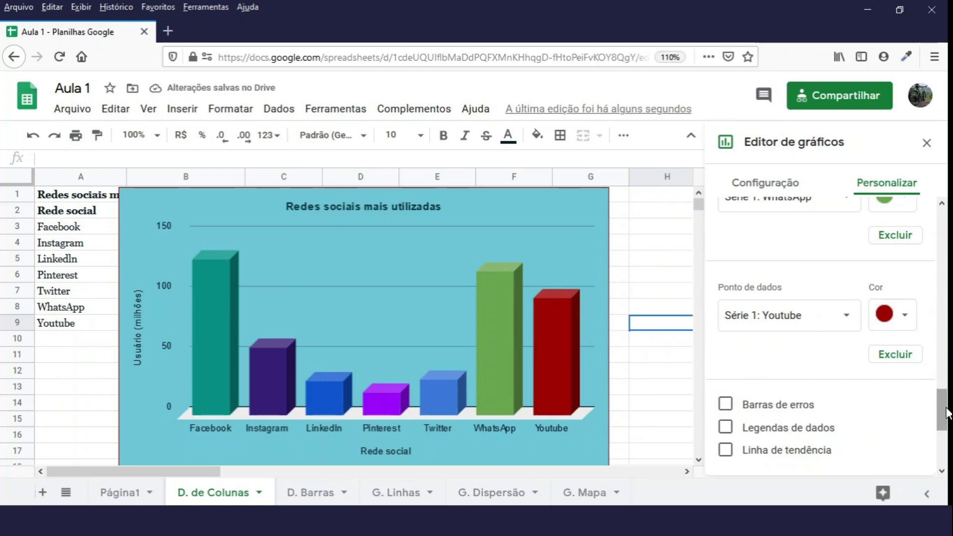
# Step: Try adding error bars to the series, and turn them off again
pyautogui.moveTo(947, 412); pyautogui.dragTo(948, 419)
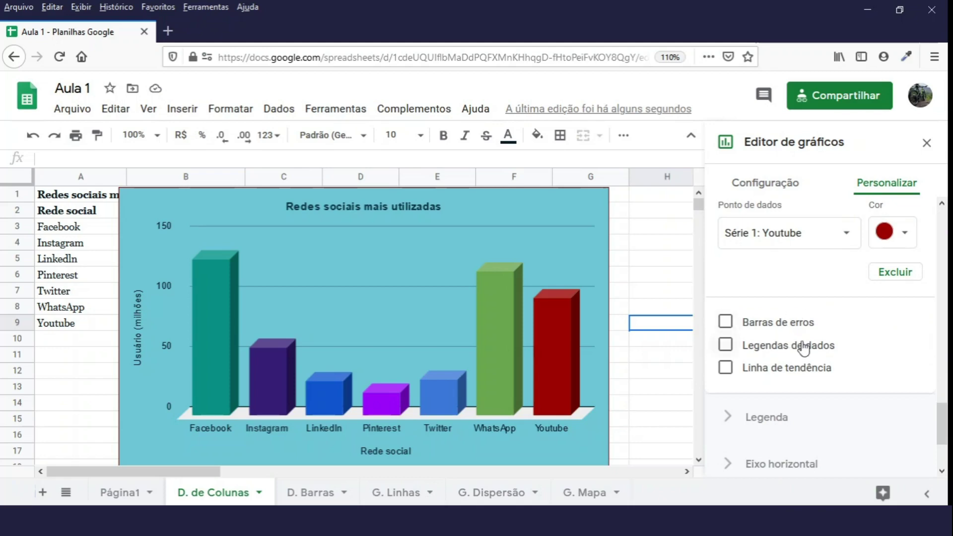
pyautogui.click(750, 328)
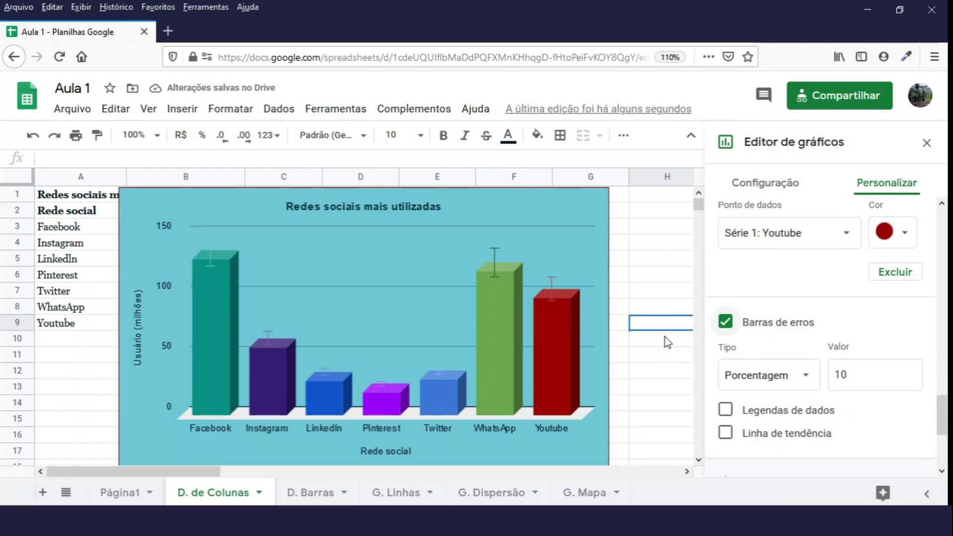
pyautogui.click(783, 327)
# Step: Turn on data labels (Legendas de dados) for the chart's columns
pyautogui.click(797, 353)
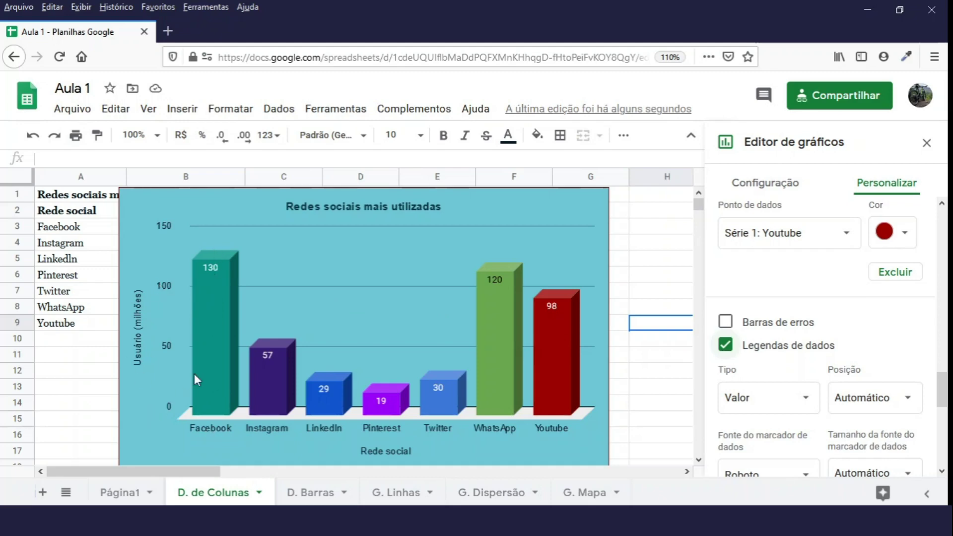
pyautogui.click(341, 430)
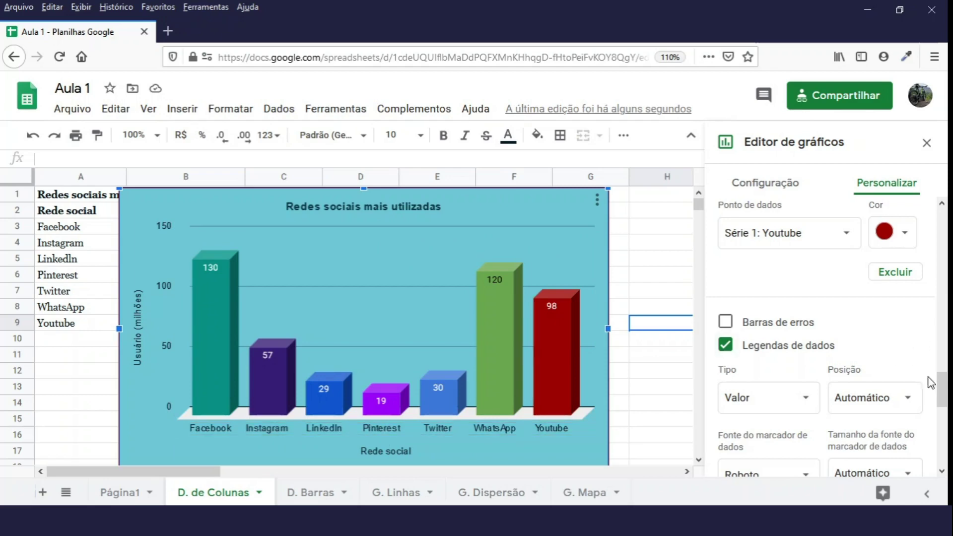
# Step: Try the data label positions Centro, Extremidade interna and Base interna
pyautogui.scroll(-3, 943, 389)
pyautogui.click(902, 326)
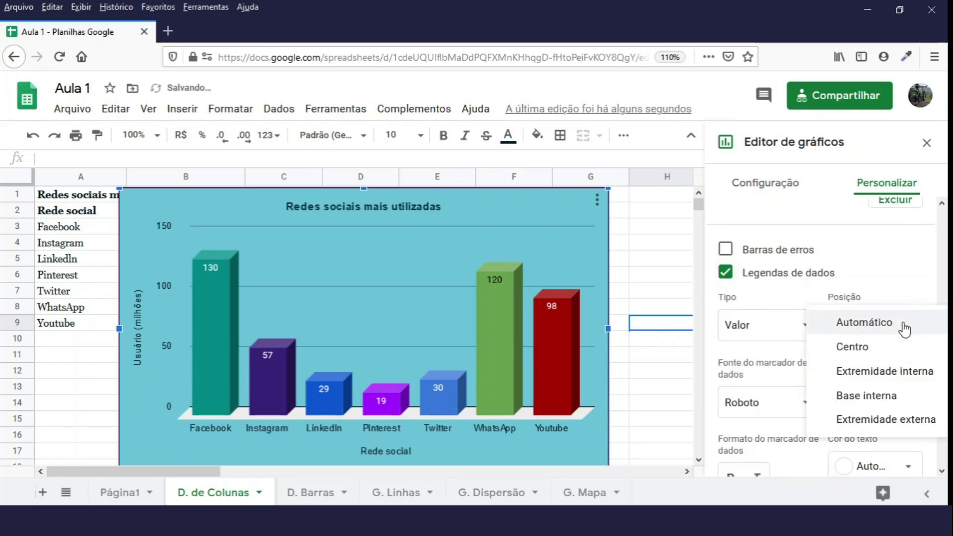
pyautogui.click(883, 353)
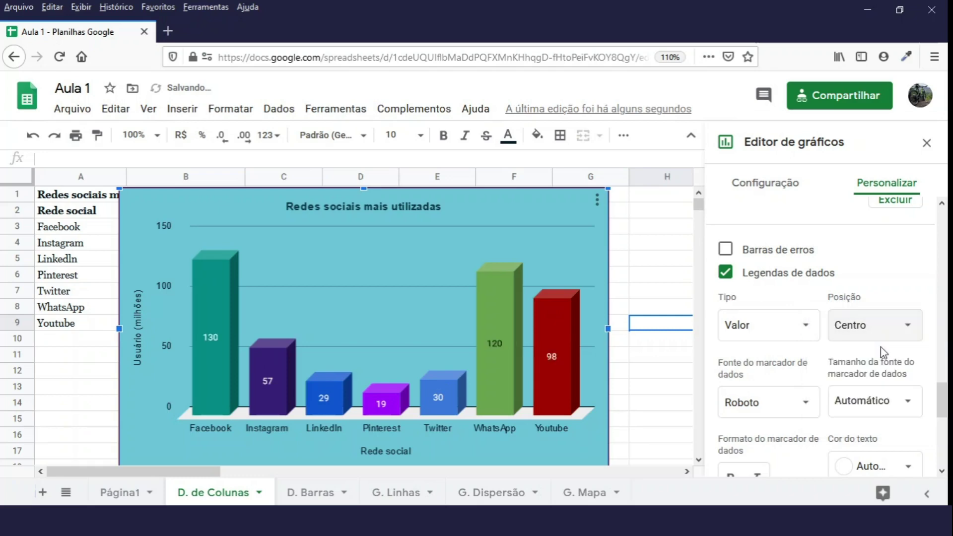
pyautogui.click(905, 334)
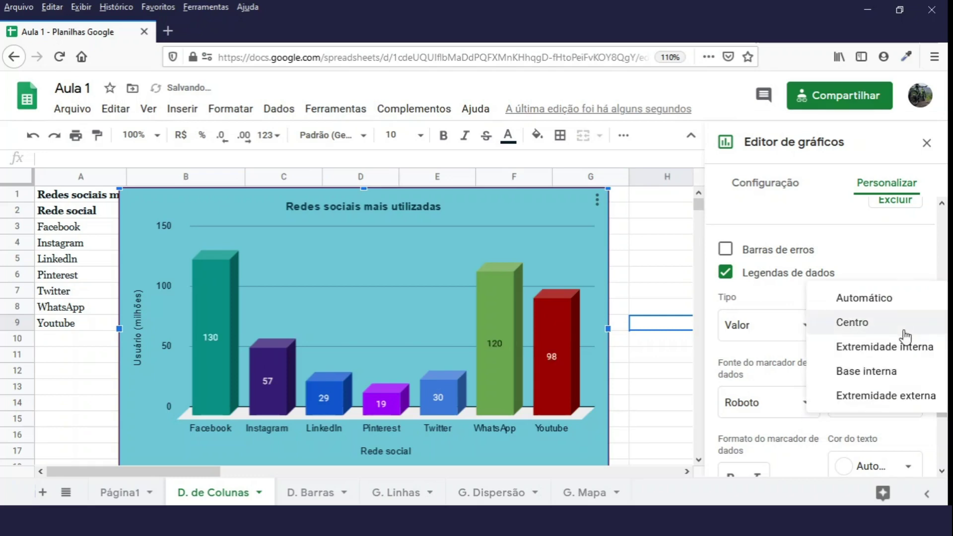
pyautogui.click(899, 359)
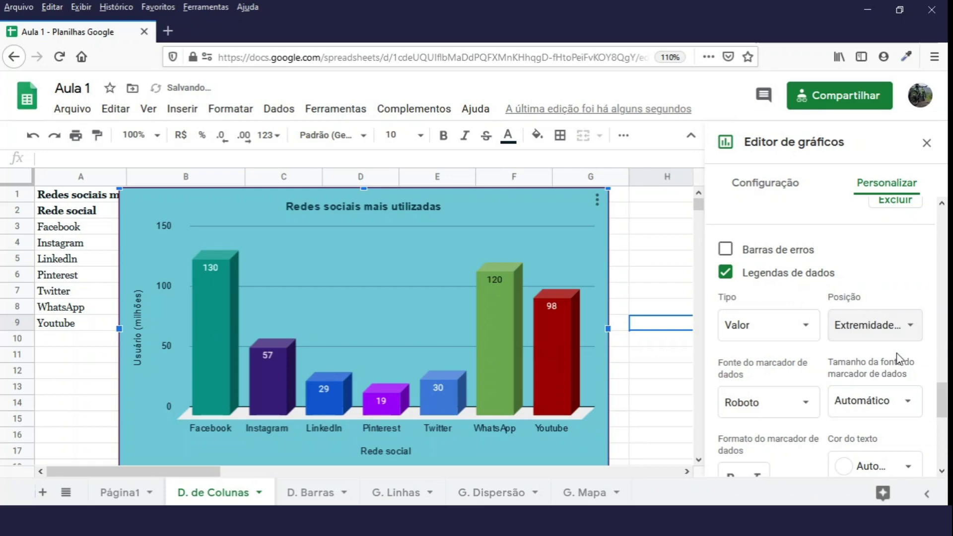
pyautogui.click(902, 334)
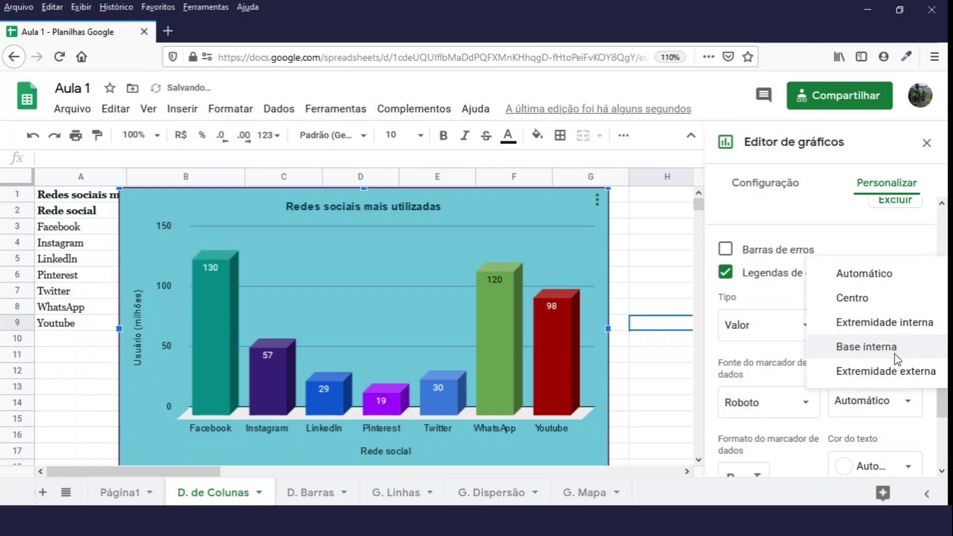
pyautogui.click(897, 359)
# Step: Position the data labels at Extremidade externa and set their font to Arial
pyautogui.click(903, 328)
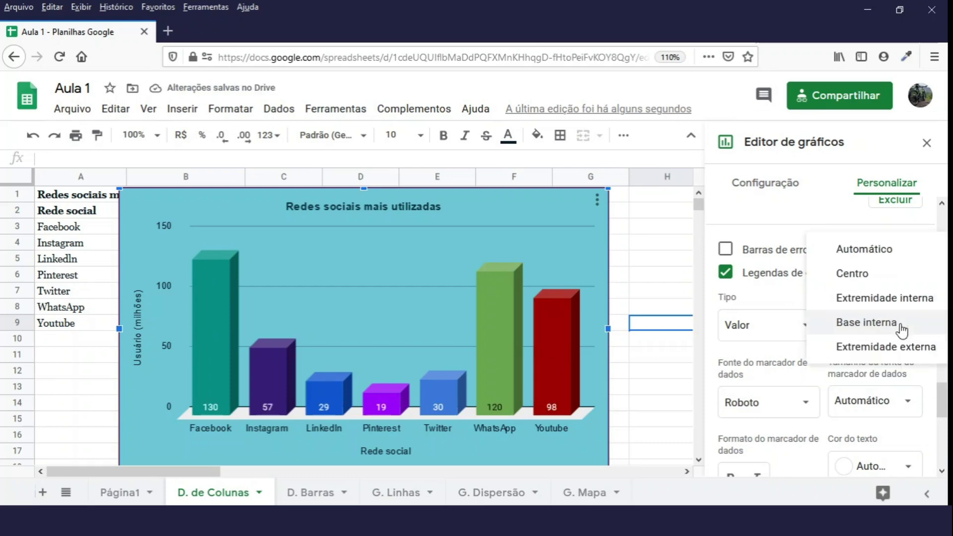
pyautogui.click(902, 356)
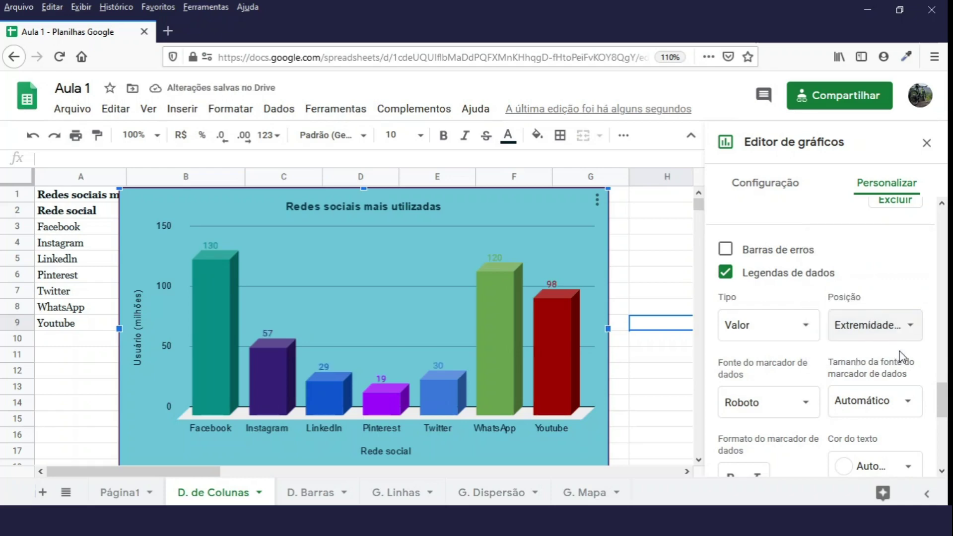
pyautogui.moveTo(947, 395); pyautogui.dragTo(947, 411)
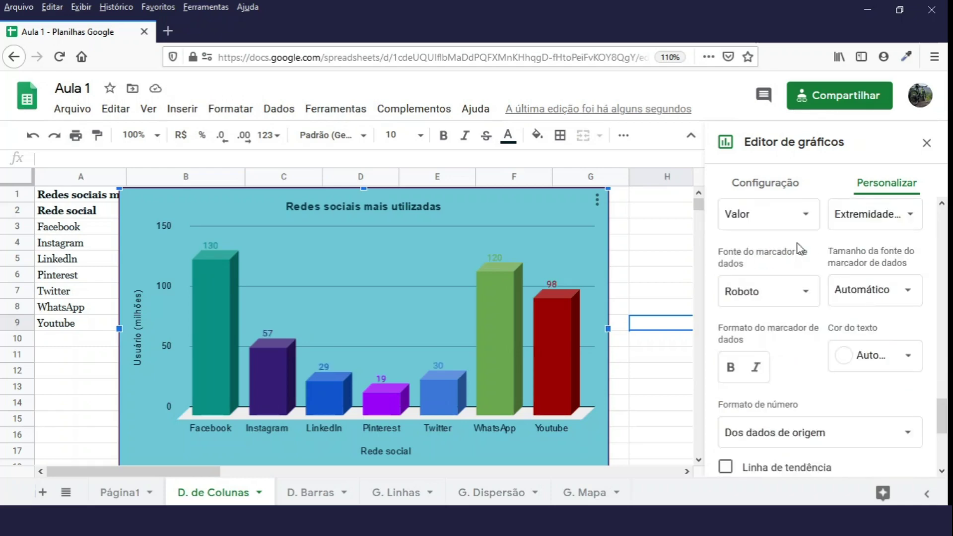
pyautogui.click(811, 298)
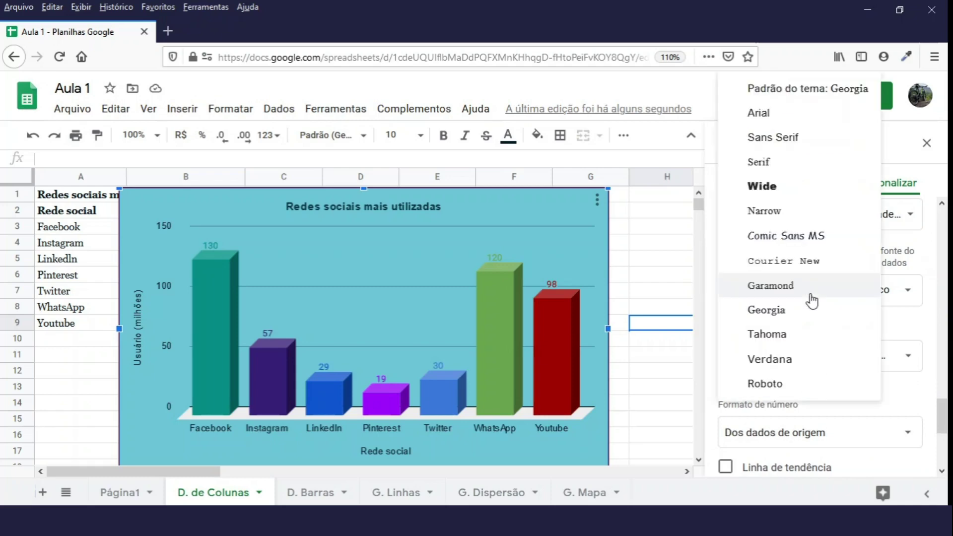
pyautogui.click(787, 297)
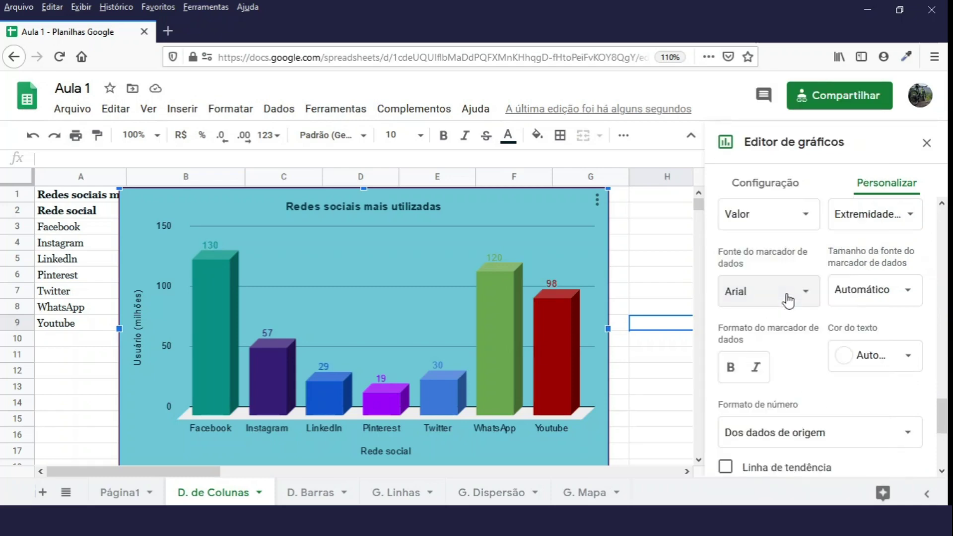
# Step: Set the data labels' font size to 10 and make them bold
pyautogui.click(910, 291)
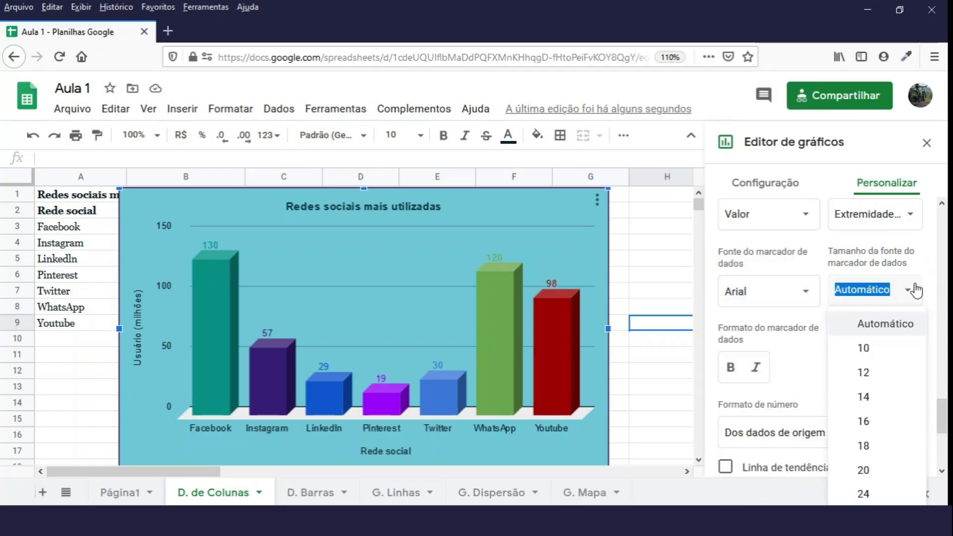
pyautogui.click(893, 371)
pyautogui.click(907, 302)
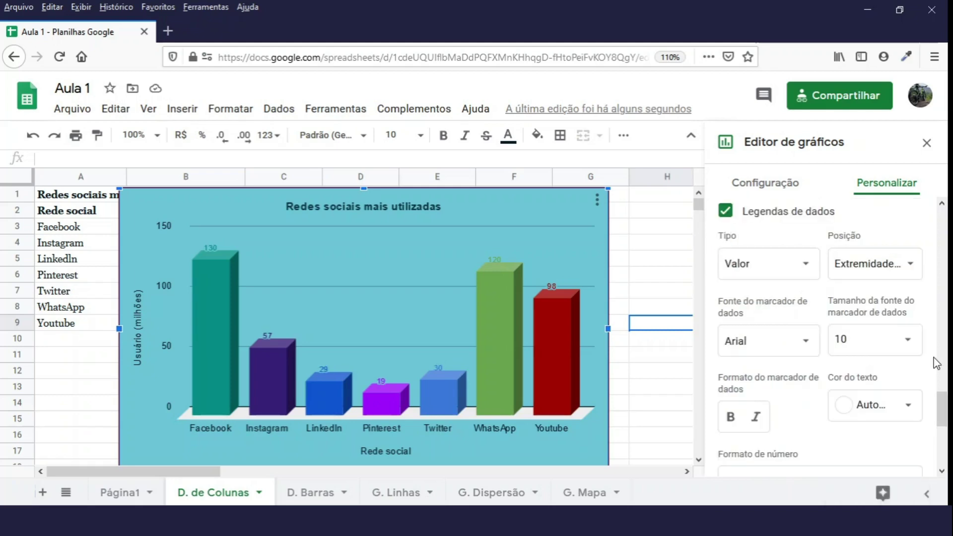
pyautogui.click(917, 351)
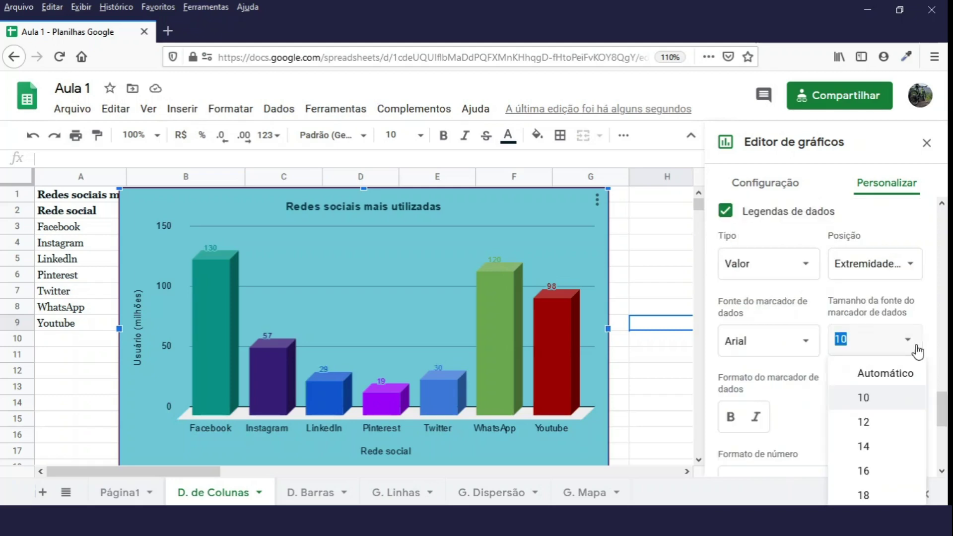
pyautogui.click(876, 400)
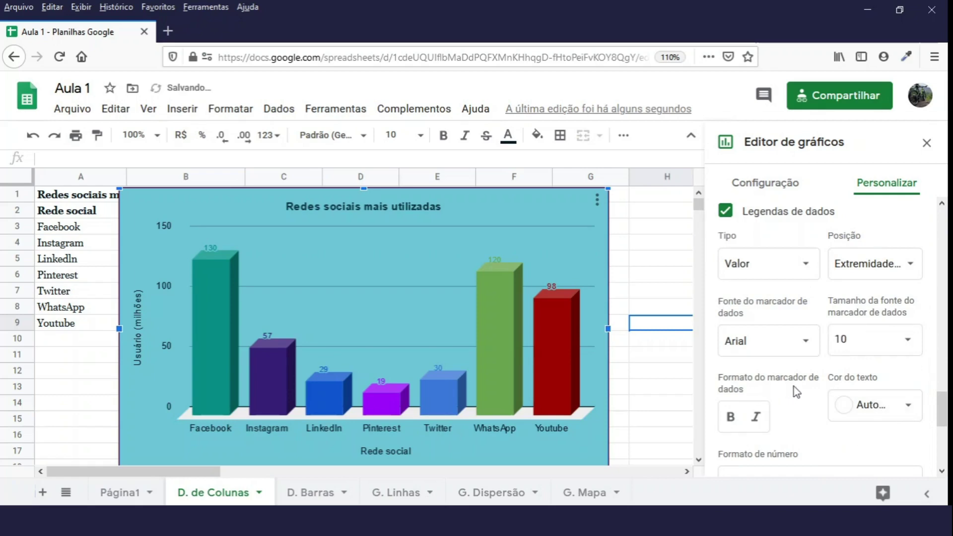
pyautogui.click(731, 418)
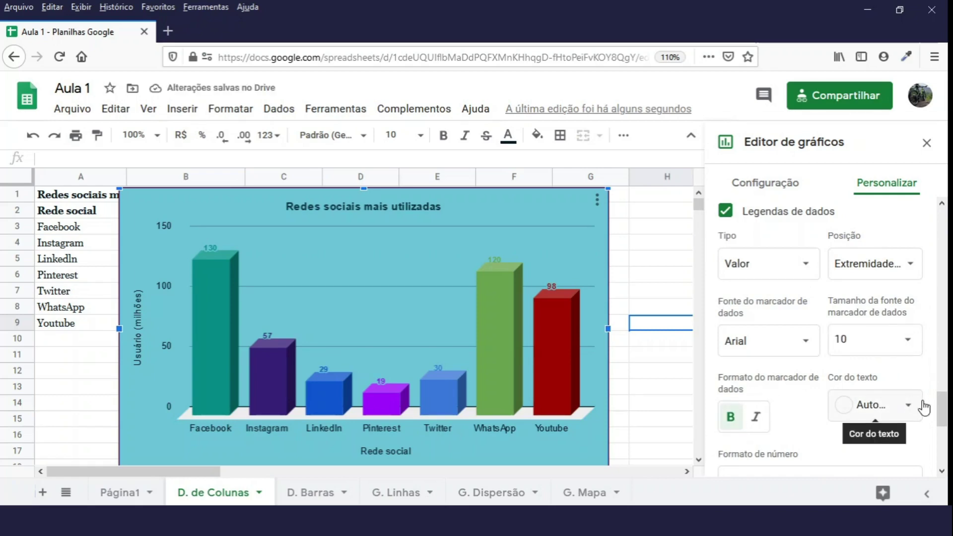
# Step: Set the number format of the data labels to Nenhum
pyautogui.moveTo(946, 405); pyautogui.dragTo(947, 421)
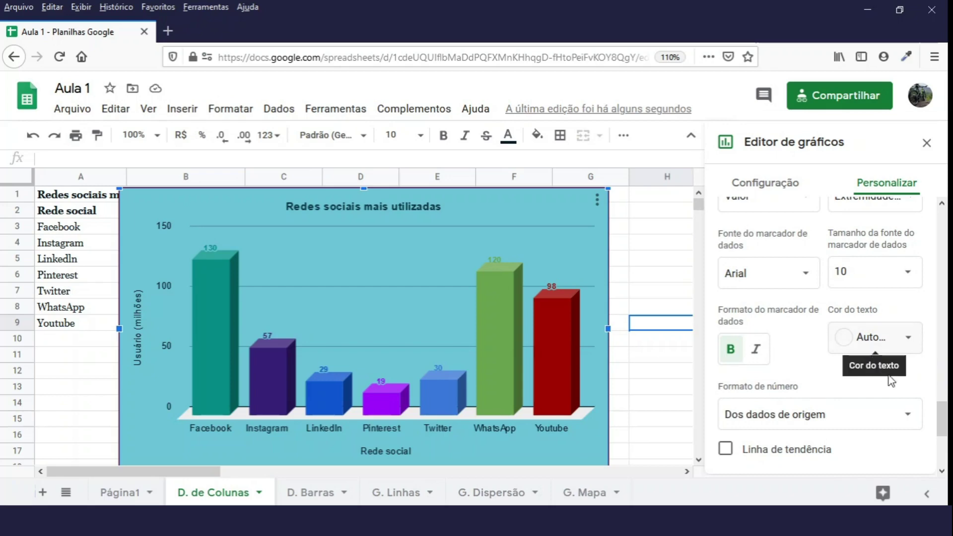
pyautogui.moveTo(945, 417); pyautogui.dragTo(946, 433)
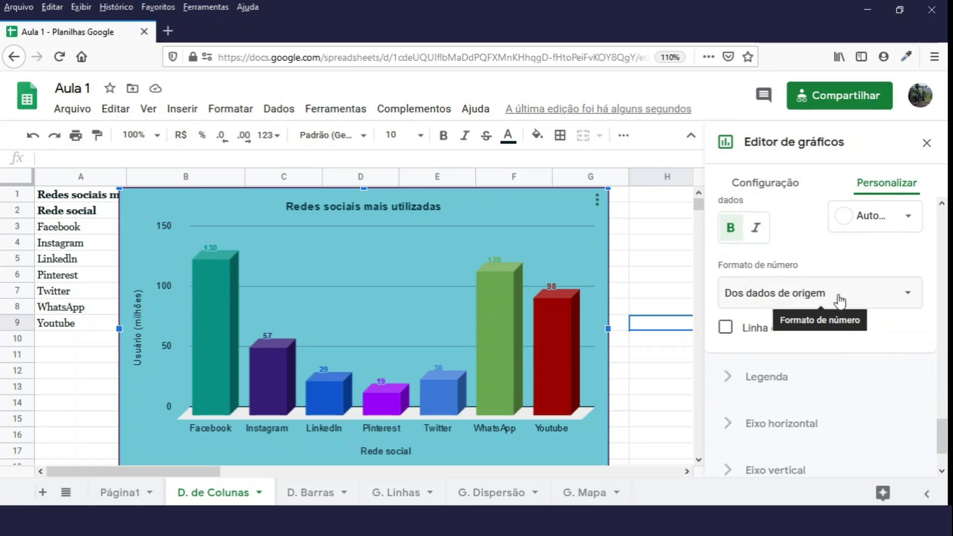
pyautogui.click(896, 301)
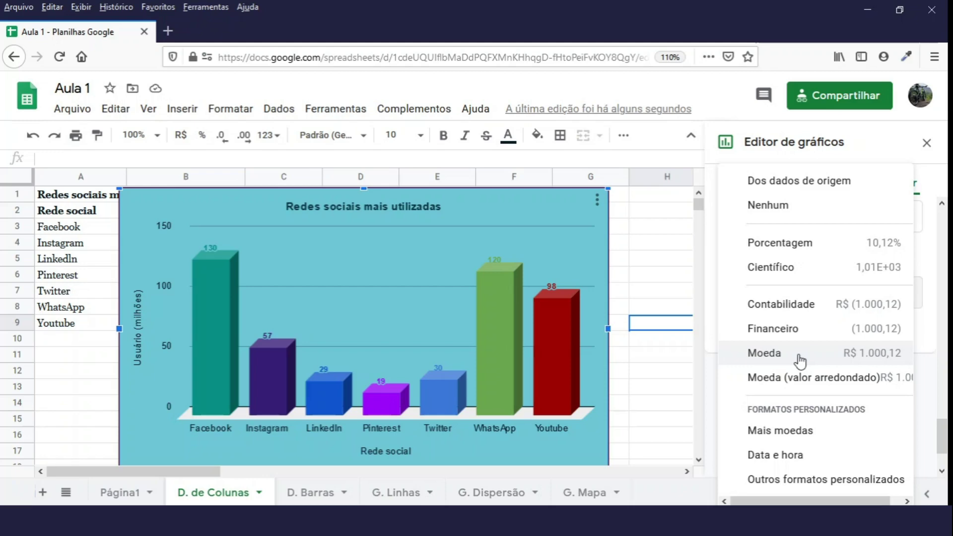
pyautogui.click(789, 211)
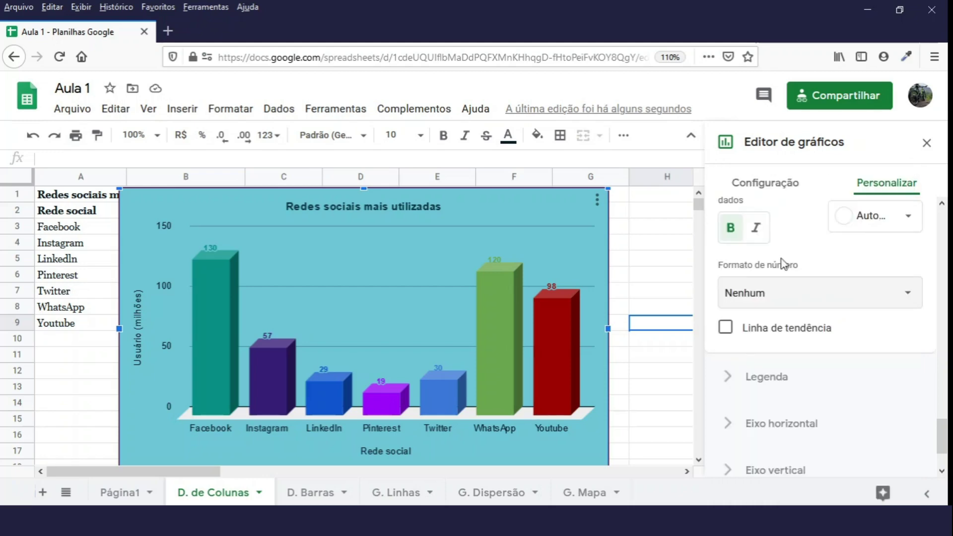
# Step: Try adding a trend line to the series, and remove it again
pyautogui.click(791, 329)
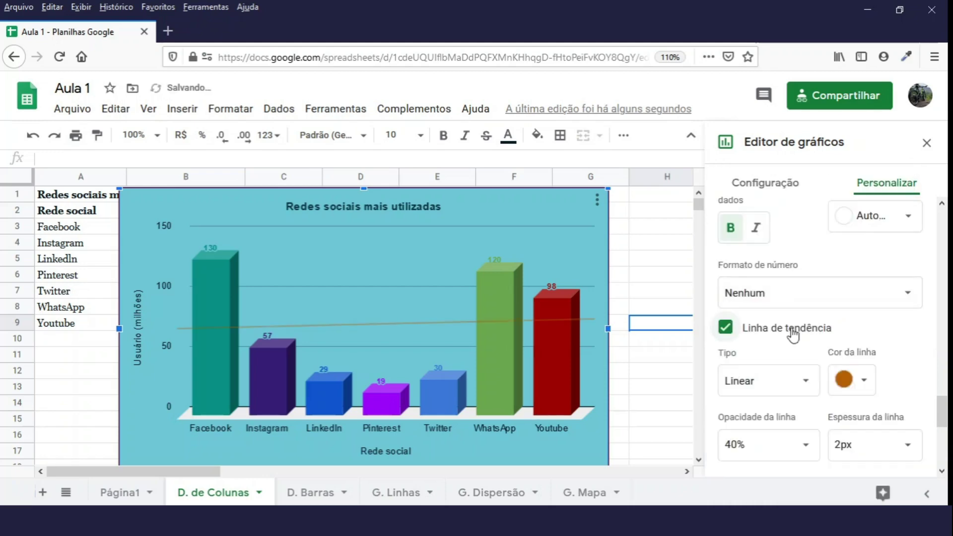
pyautogui.click(793, 334)
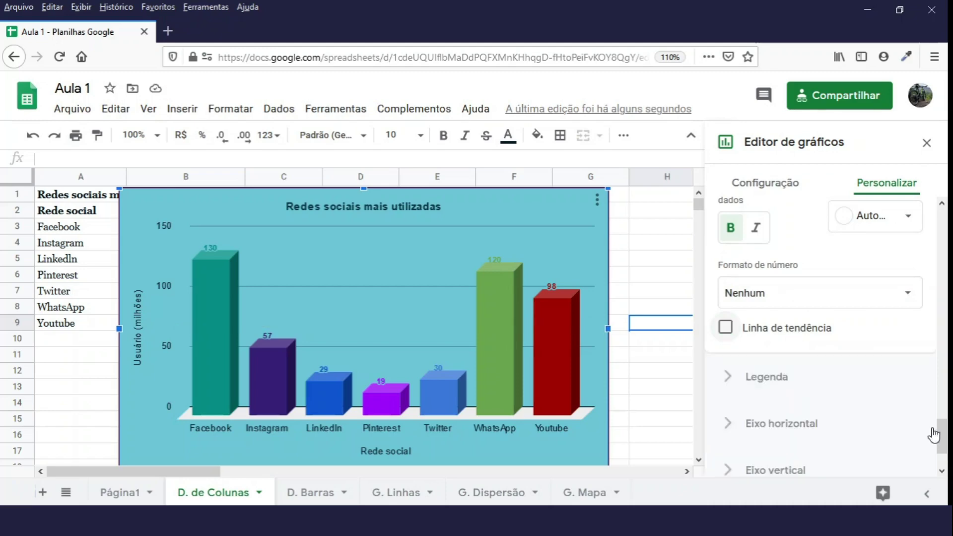
# Step: Open the horizontal axis settings and set the axis labels' font size to 14, trying 16 first
pyautogui.moveTo(938, 434); pyautogui.dragTo(946, 382)
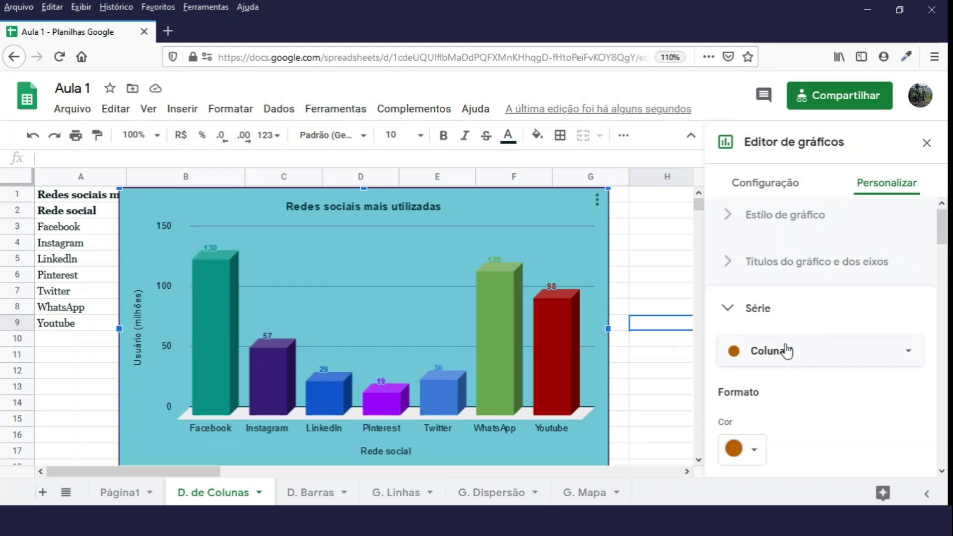
pyautogui.click(731, 317)
pyautogui.click(729, 344)
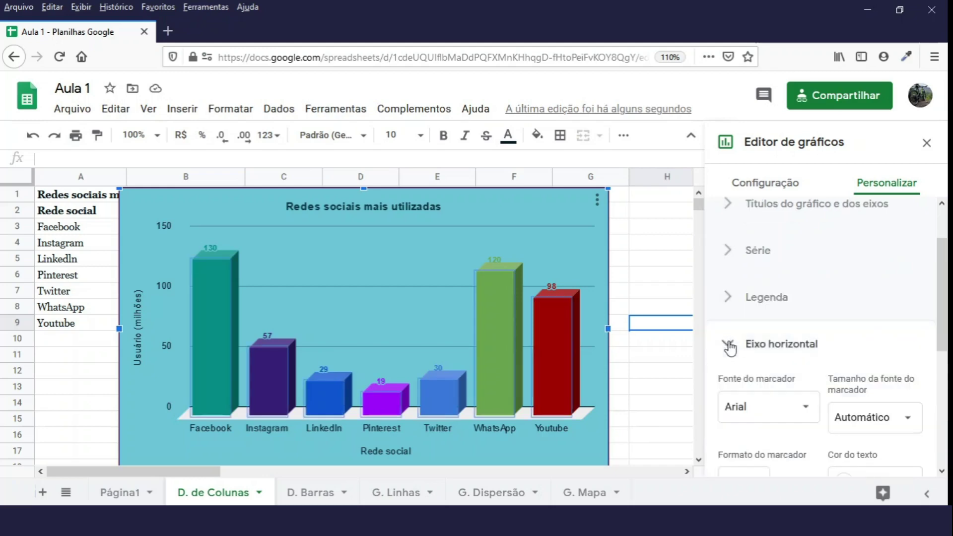
pyautogui.moveTo(945, 300); pyautogui.dragTo(947, 360)
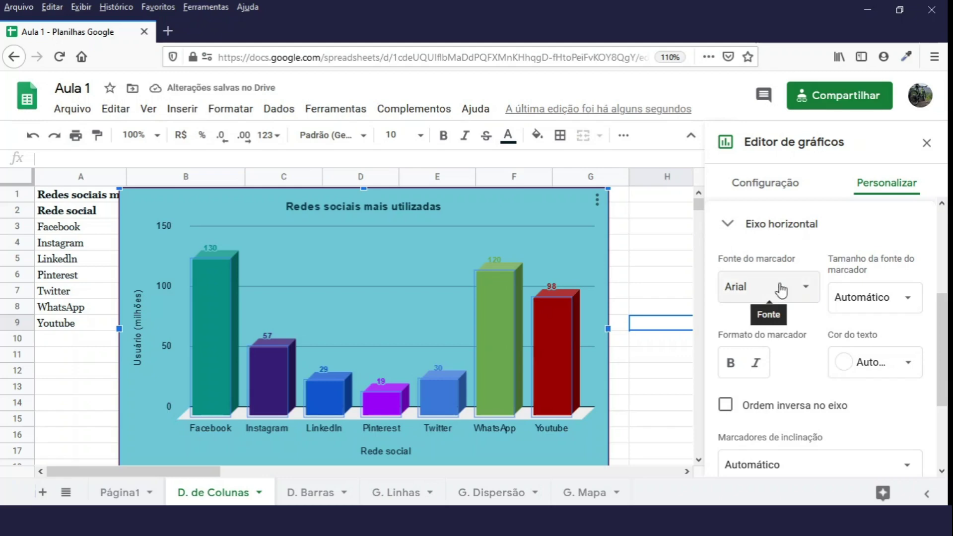
pyautogui.click(896, 297)
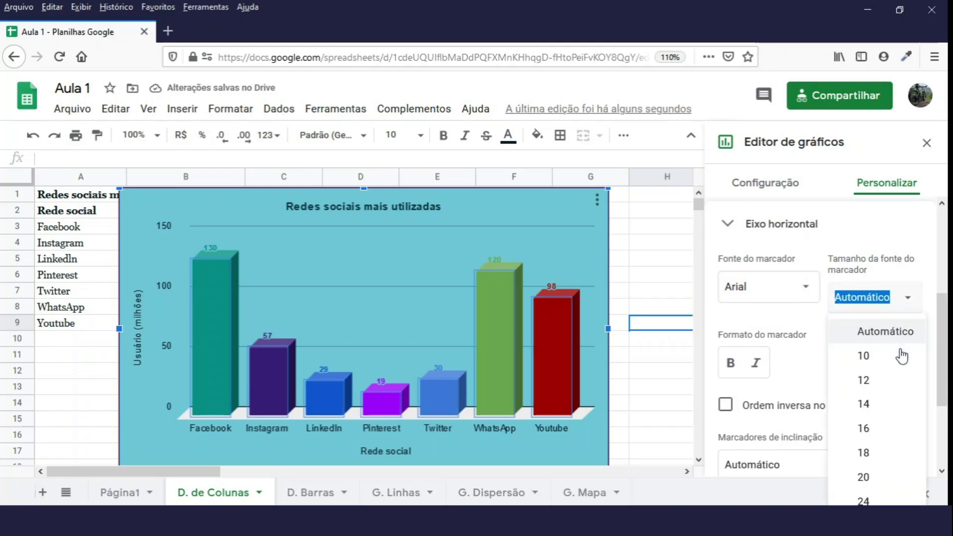
pyautogui.click(878, 428)
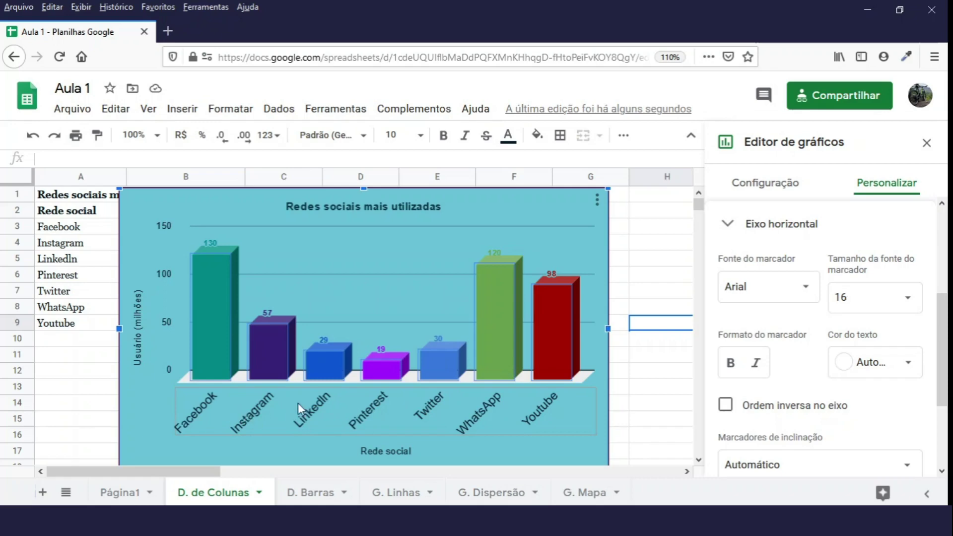
pyautogui.click(908, 298)
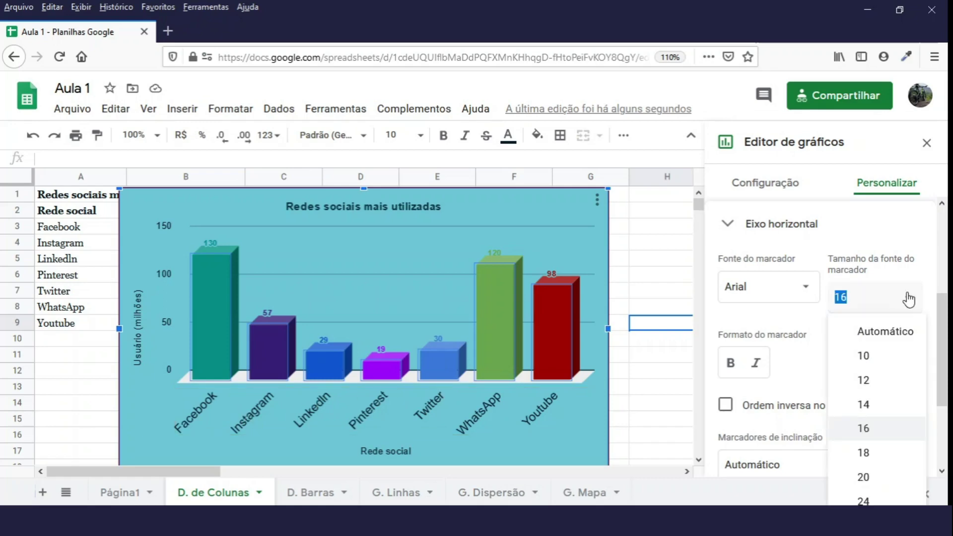
pyautogui.click(884, 405)
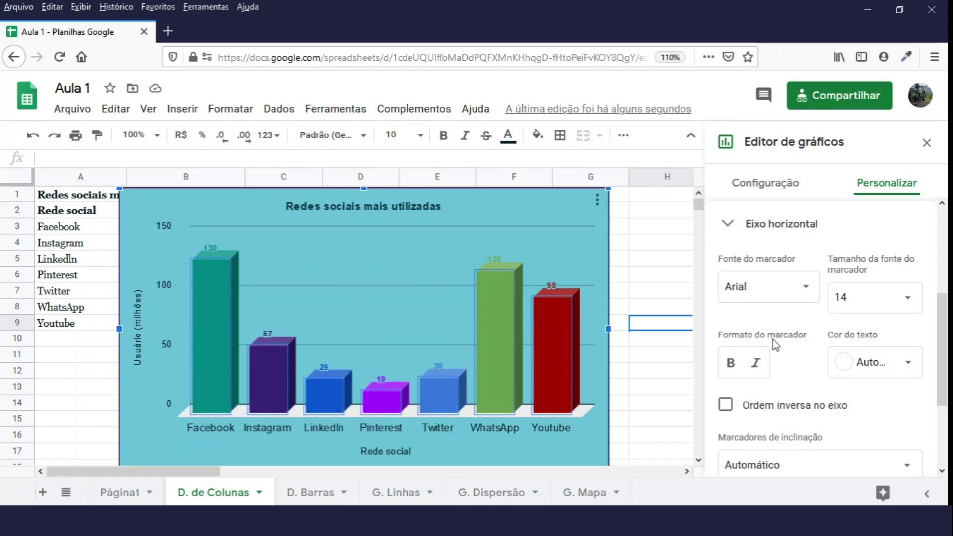
# Step: Set the text colour of the horizontal axis labels to the darkest cyan shade
pyautogui.click(895, 362)
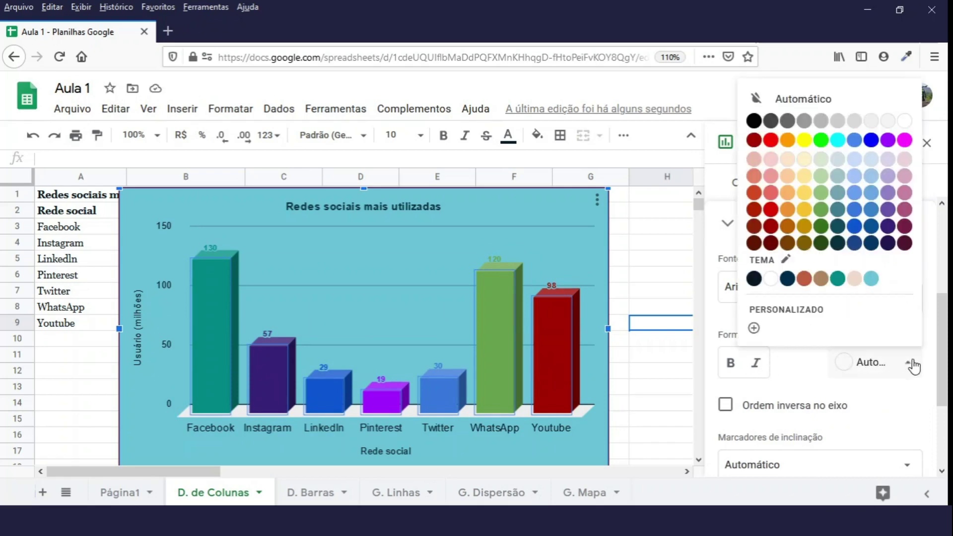
pyautogui.click(838, 243)
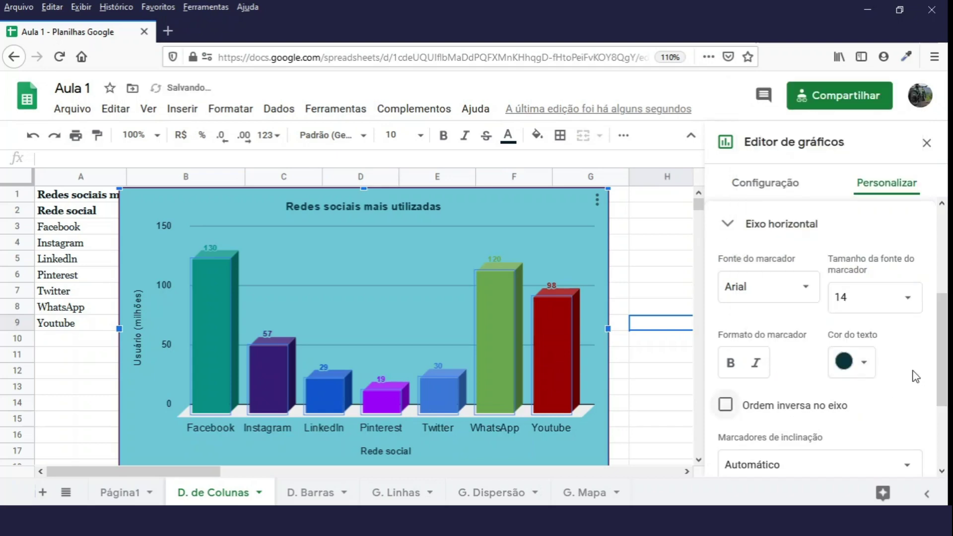
# Step: Try reversing the order of the columns on the horizontal axis, and restore the original order
pyautogui.scroll(-1, 942, 372)
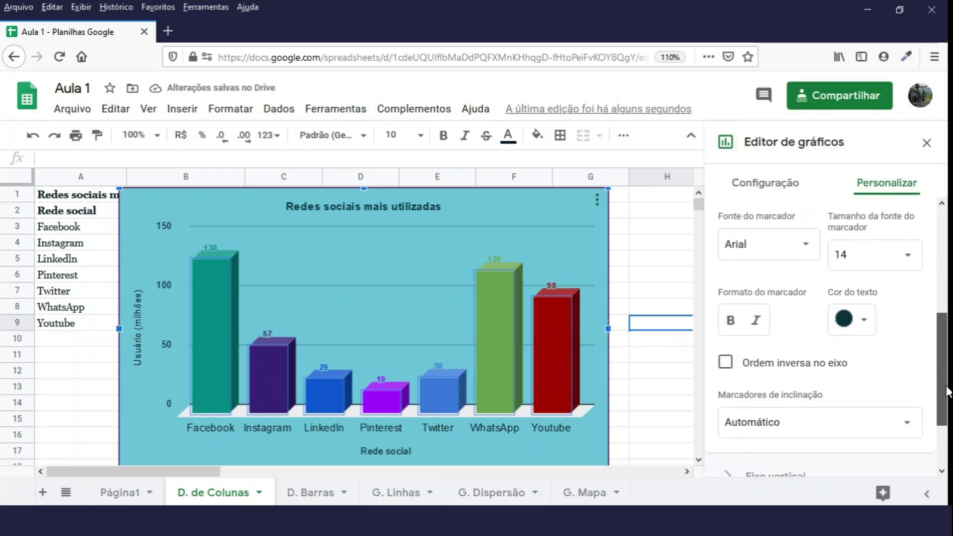
pyautogui.click(820, 369)
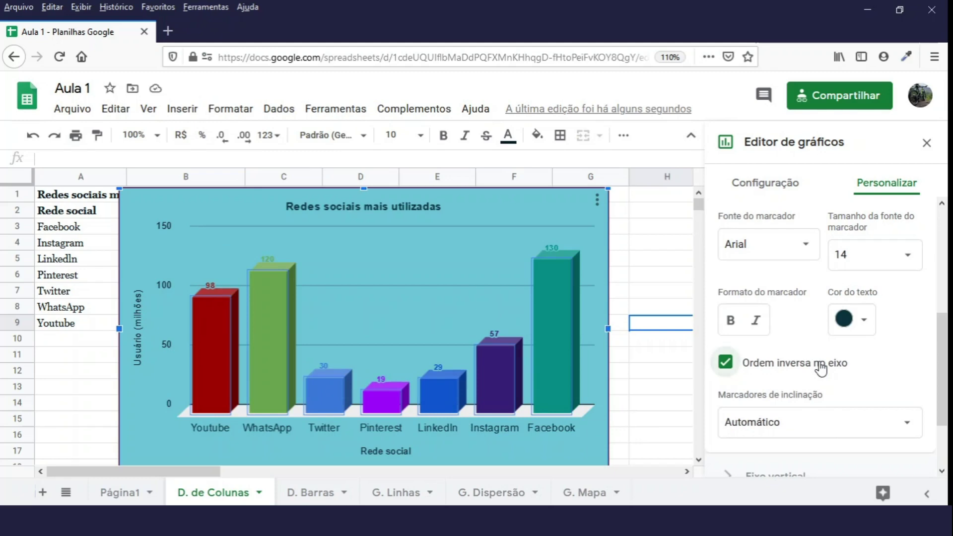
pyautogui.click(821, 369)
# Step: Slant the horizontal axis labels by 30°
pyautogui.scroll(-2, 827, 343)
pyautogui.click(887, 350)
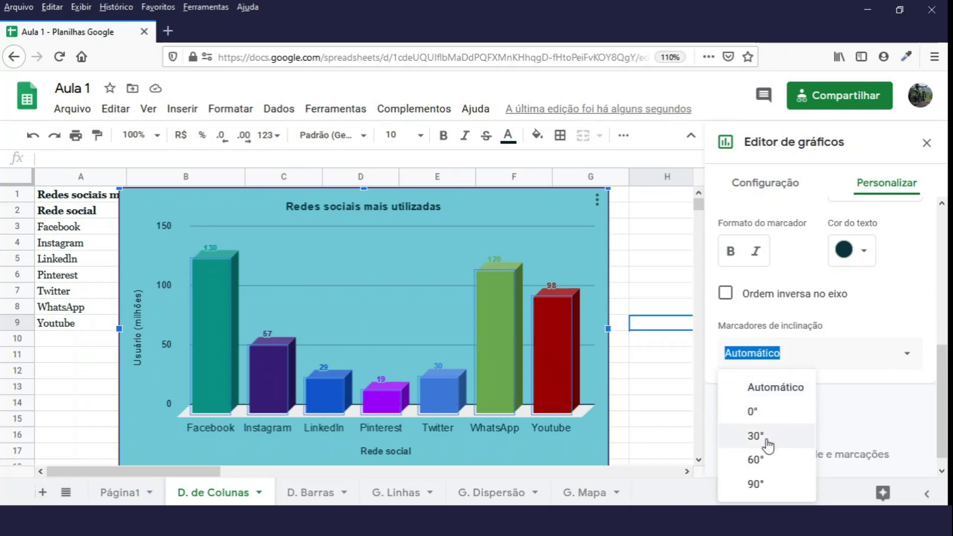
pyautogui.click(767, 443)
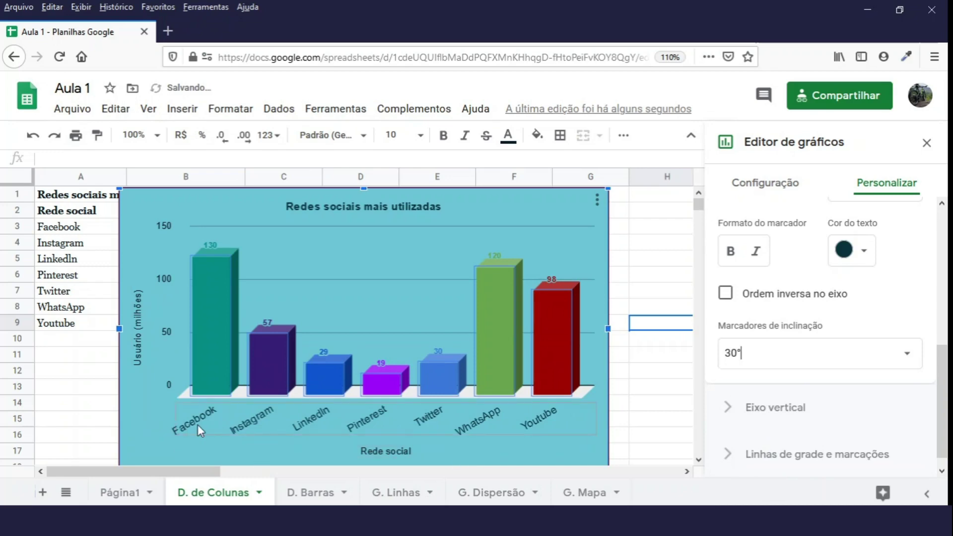
pyautogui.click(415, 418)
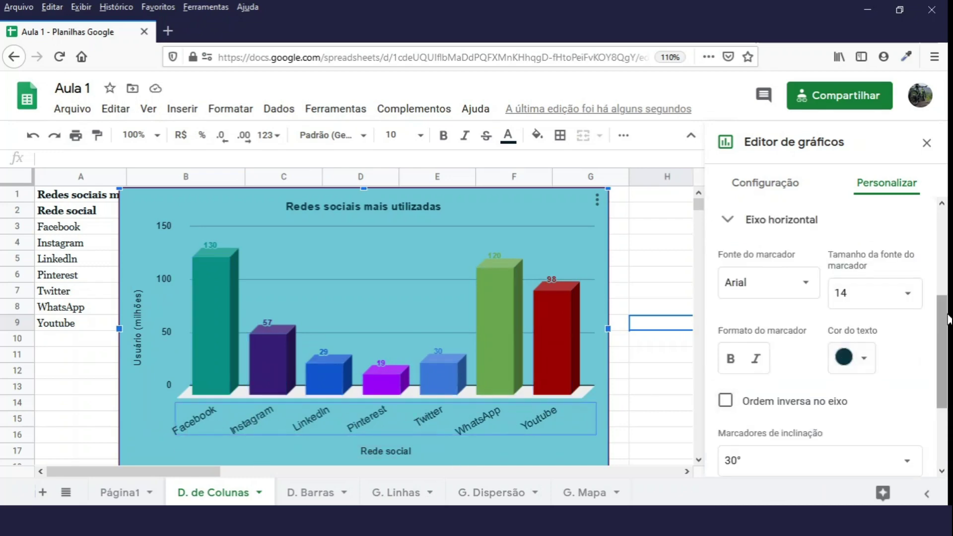
# Step: Close the horizontal axis settings, open the vertical axis ones and keep the label font size at Automático
pyautogui.moveTo(941, 323); pyautogui.dragTo(941, 300)
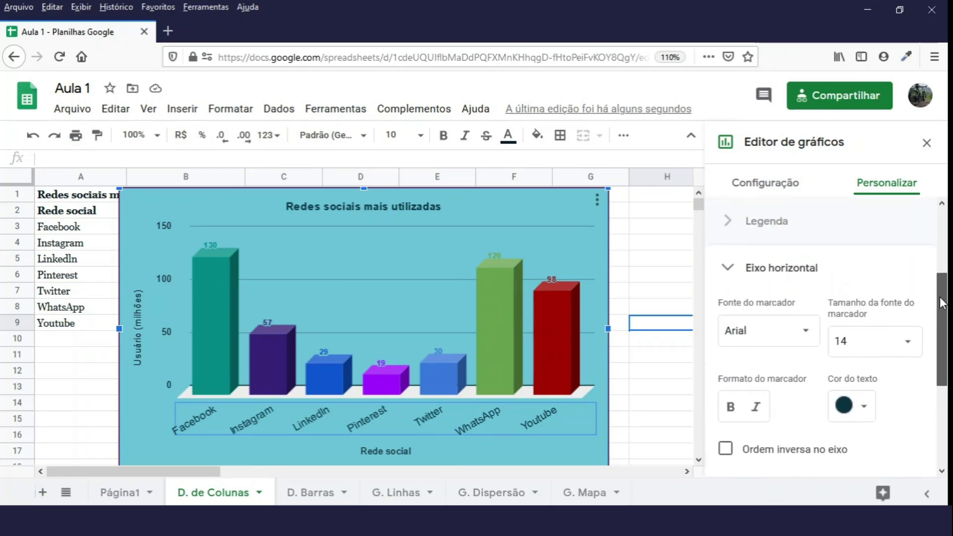
pyautogui.click(732, 278)
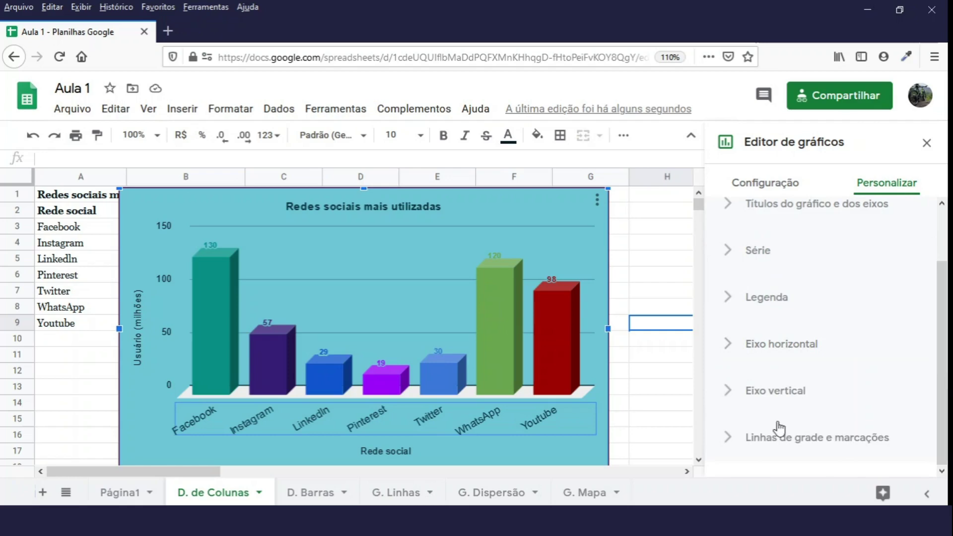
pyautogui.click(732, 395)
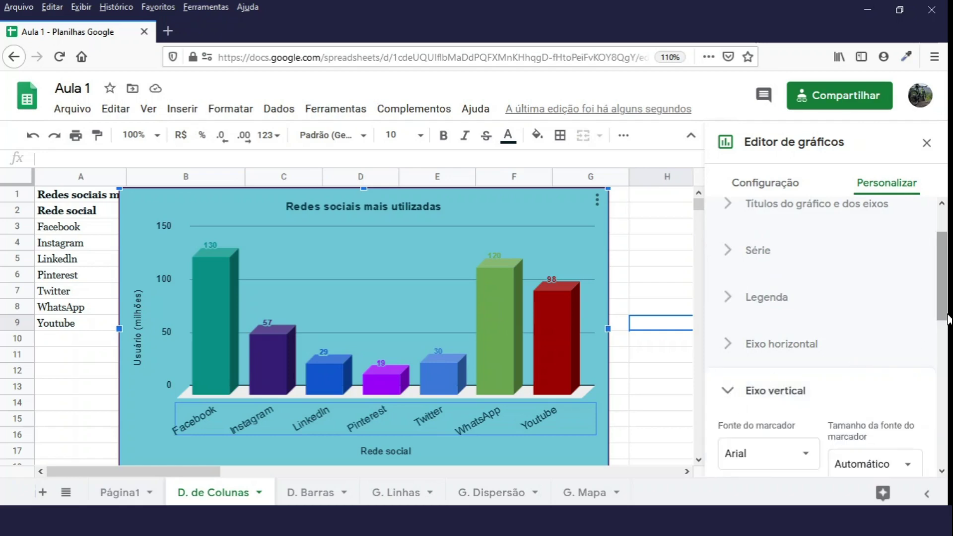
pyautogui.moveTo(948, 318); pyautogui.dragTo(945, 374)
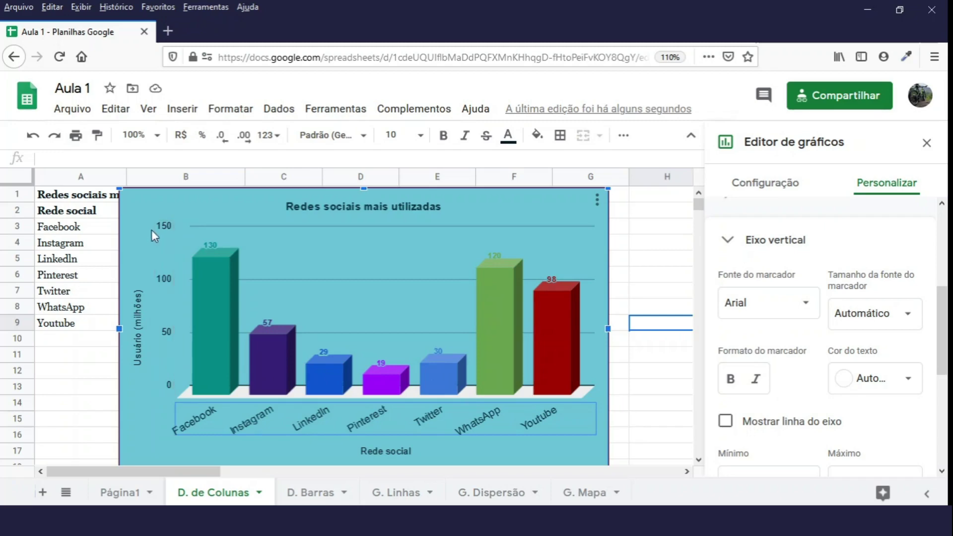
pyautogui.click(917, 318)
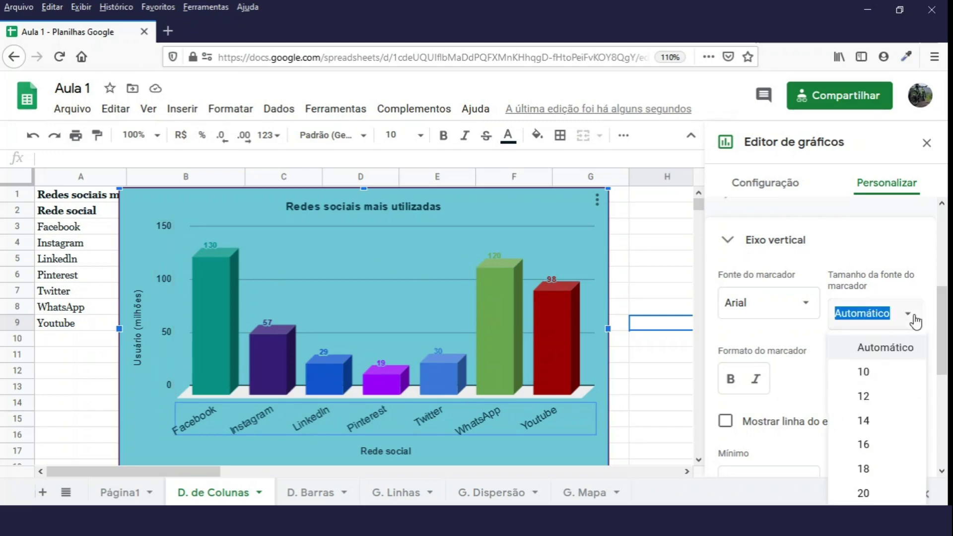
pyautogui.click(915, 321)
pyautogui.click(915, 320)
pyautogui.click(915, 320)
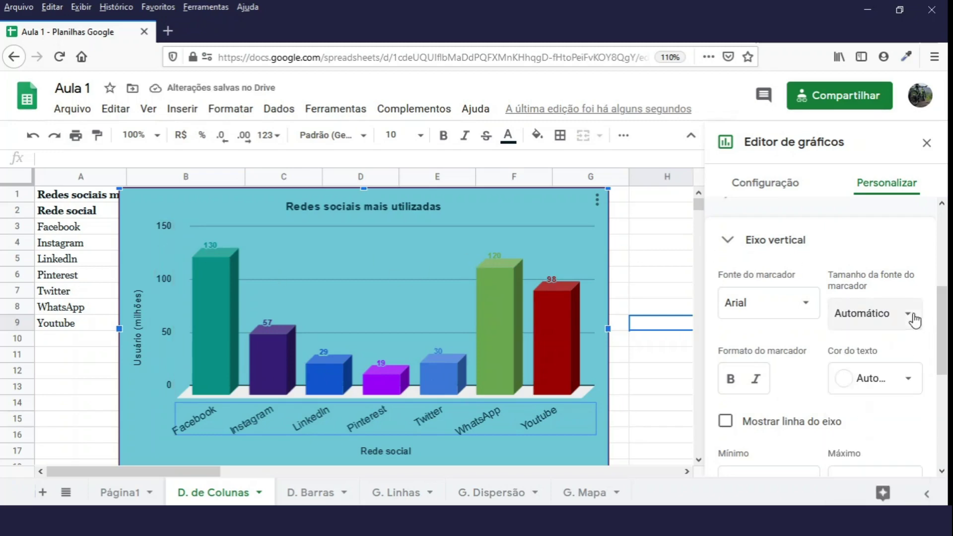
# Step: Make the vertical axis labels bold and set their text colour to the darkest cyan shade
pyautogui.click(732, 381)
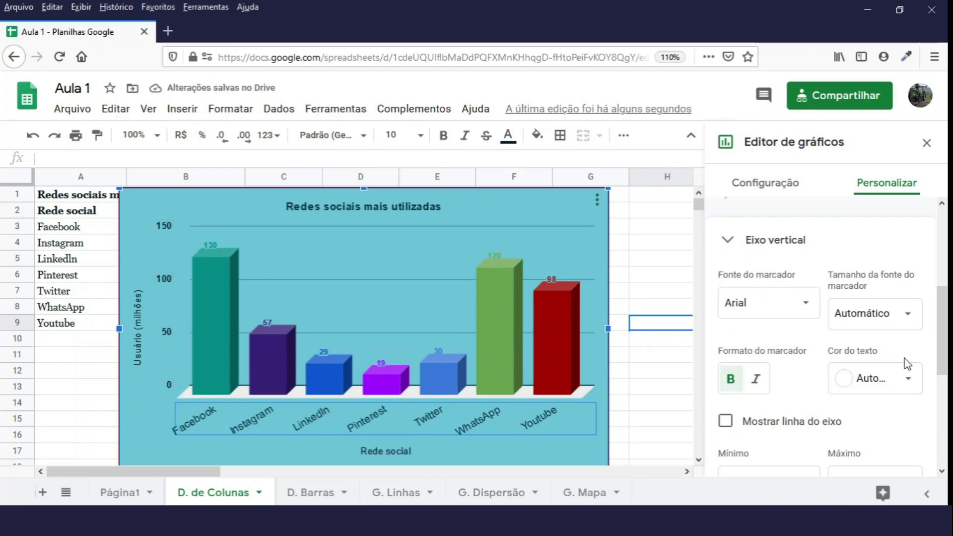
pyautogui.click(915, 378)
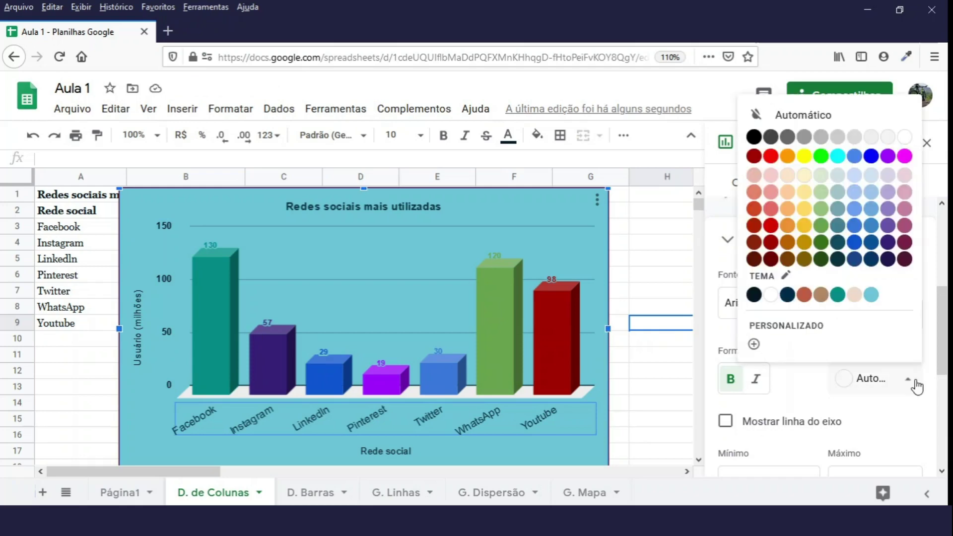
pyautogui.click(839, 265)
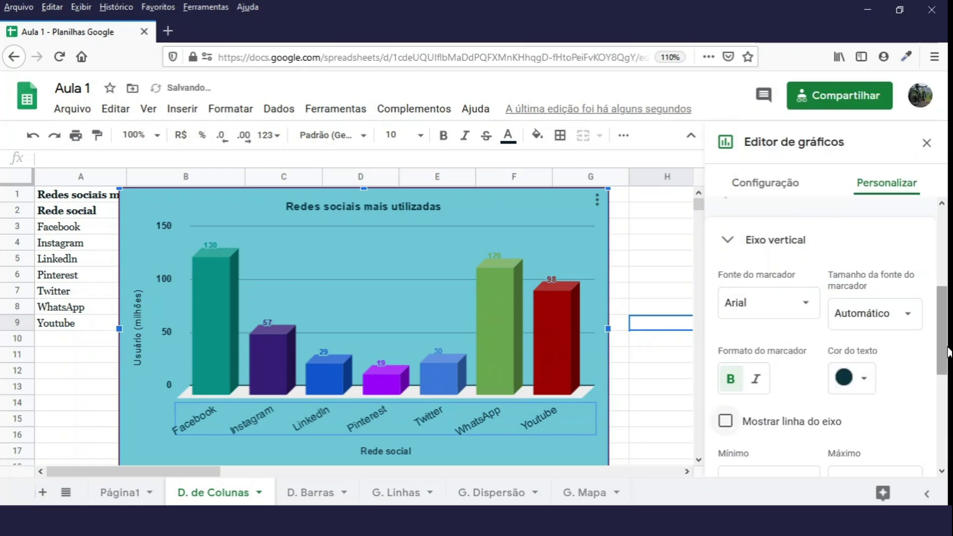
# Step: Try showing the vertical axis line, and hide it again
pyautogui.moveTo(948, 354); pyautogui.dragTo(949, 384)
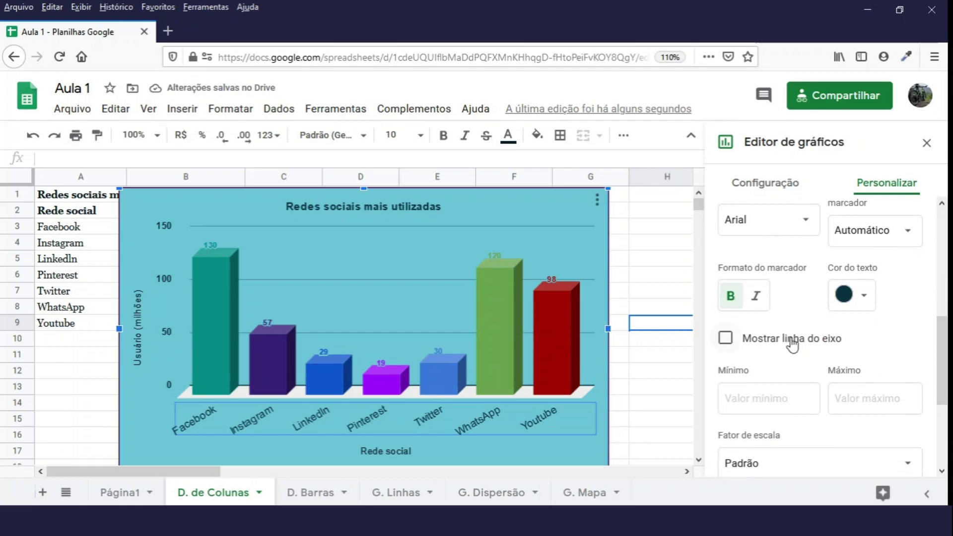
pyautogui.click(792, 342)
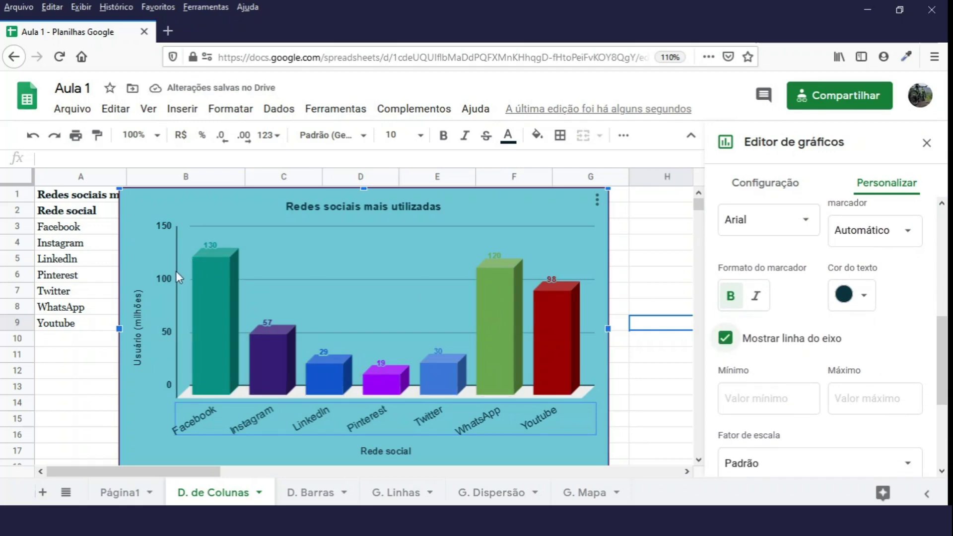
pyautogui.click(809, 341)
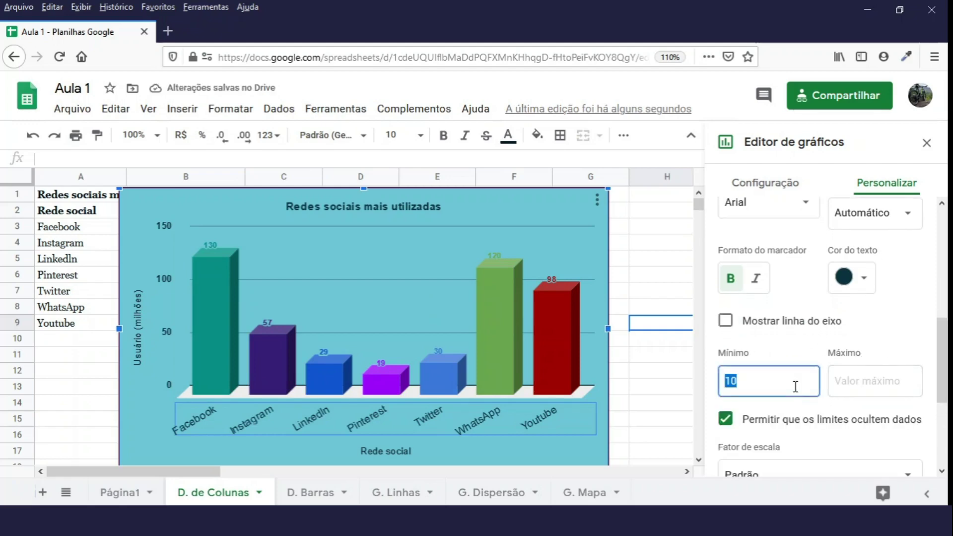
# Step: Set the vertical axis minimum to 10 and its maximum to 130, trying a maximum of 150 first
pyautogui.write('1')
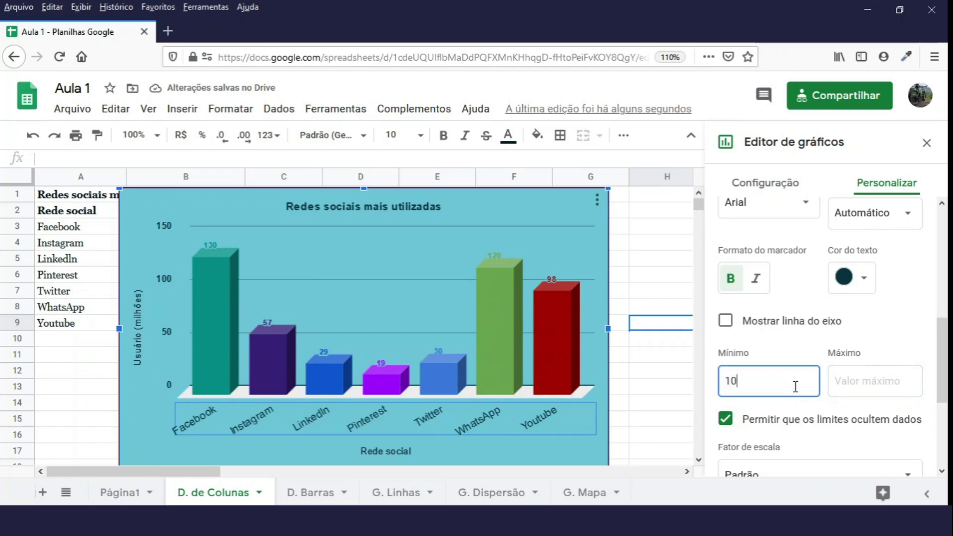
pyautogui.click(868, 383)
pyautogui.write('150')
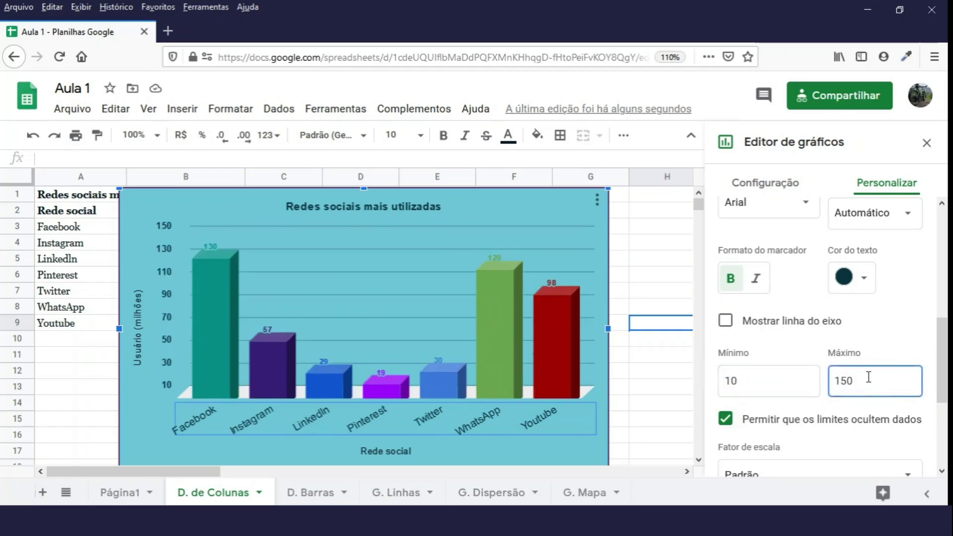
pyautogui.doubleClick(868, 382)
pyautogui.write('130')
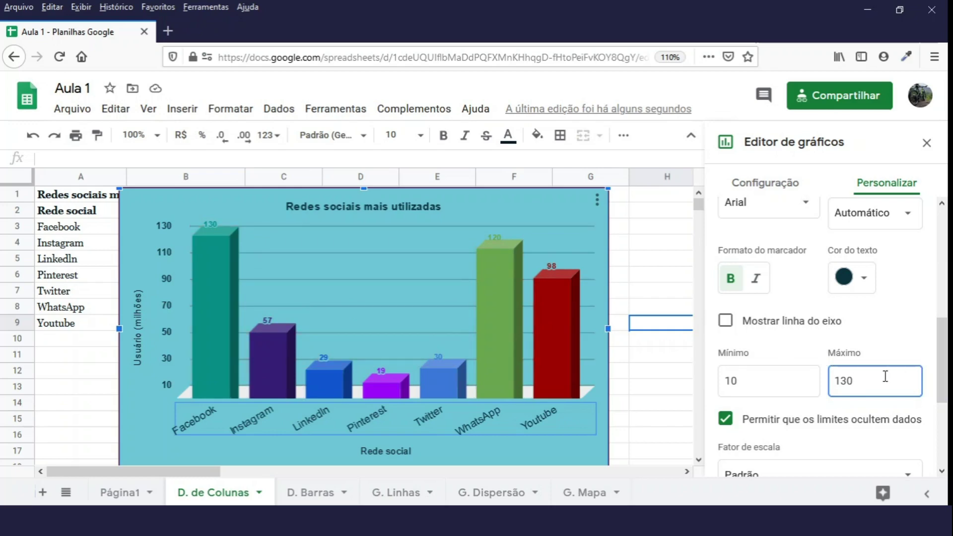
# Step: Try lowering the vertical axis maximum to 100 while the limits are allowed to hide data
pyautogui.press('BackSpace')
pyautogui.press('BackSpace')
pyautogui.press('BackSpace')
pyautogui.write('100')
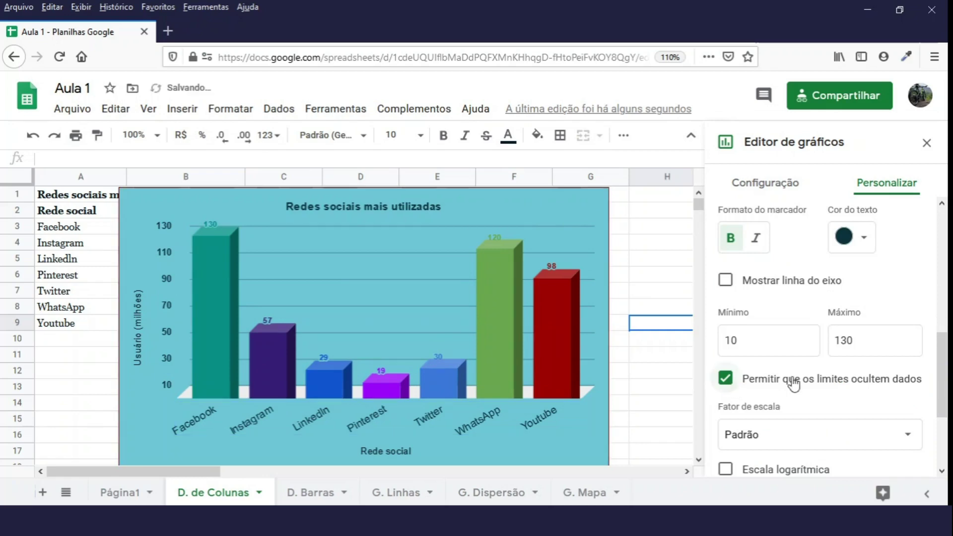
# Step: Stop the vertical axis limits from hiding data, and set the maximum to 100
pyautogui.click(725, 379)
pyautogui.click(865, 345)
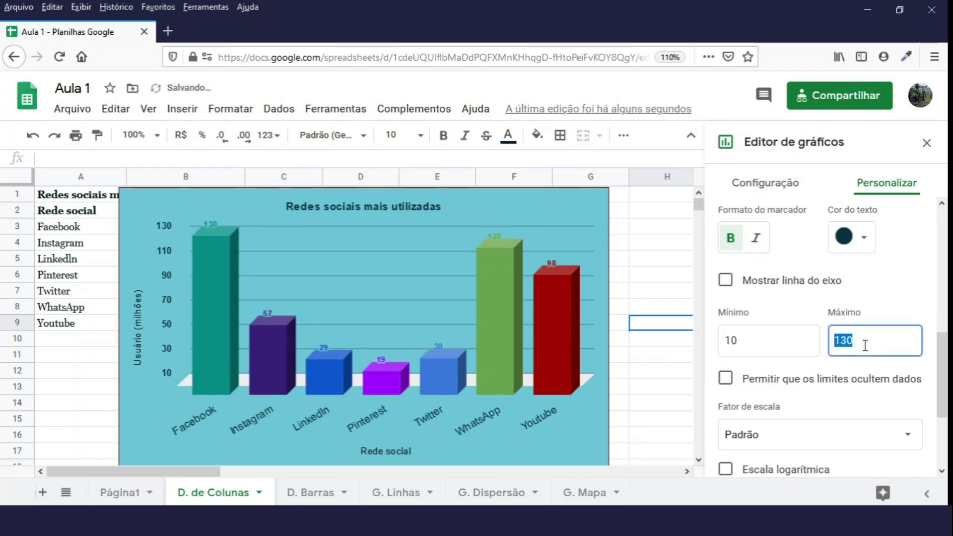
pyautogui.write('100')
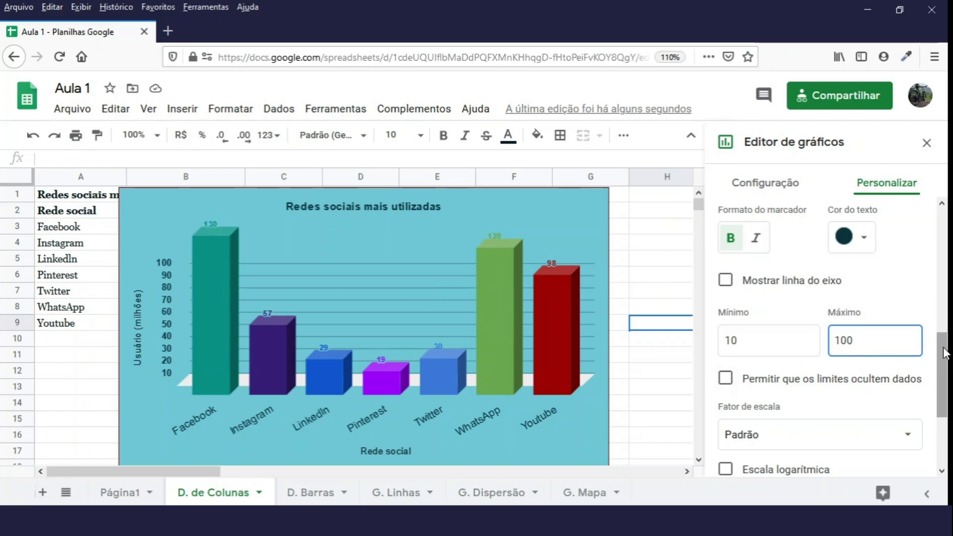
# Step: Open the gridlines and tick marks settings and turn on the major tick marks for the horizontal axis
pyautogui.scroll(-3, 891, 347)
pyautogui.moveTo(948, 397); pyautogui.dragTo(932, 273)
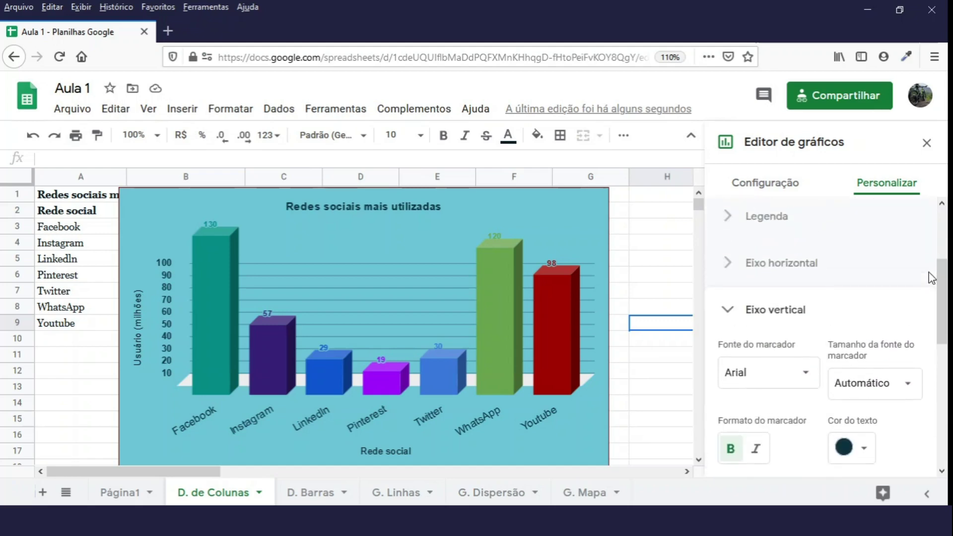
pyautogui.click(725, 310)
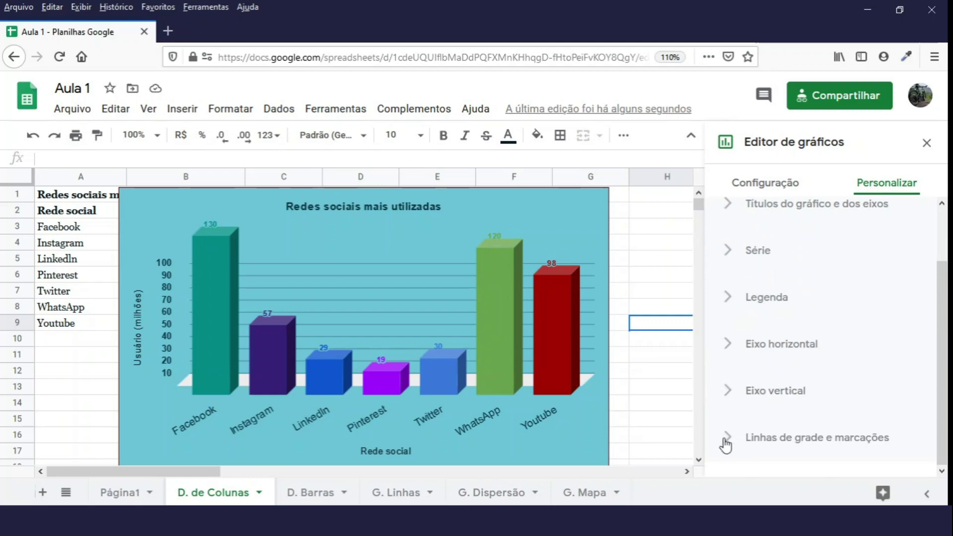
pyautogui.click(727, 438)
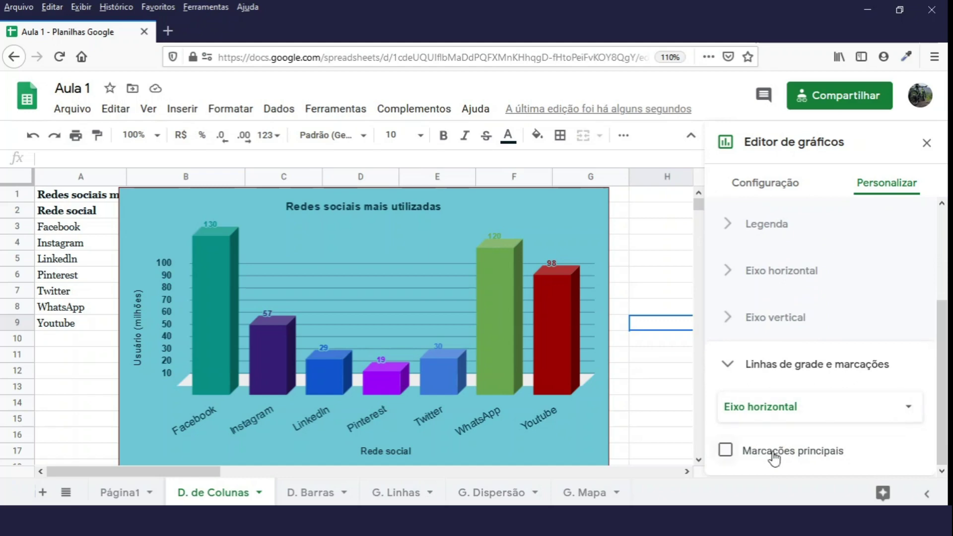
pyautogui.click(726, 452)
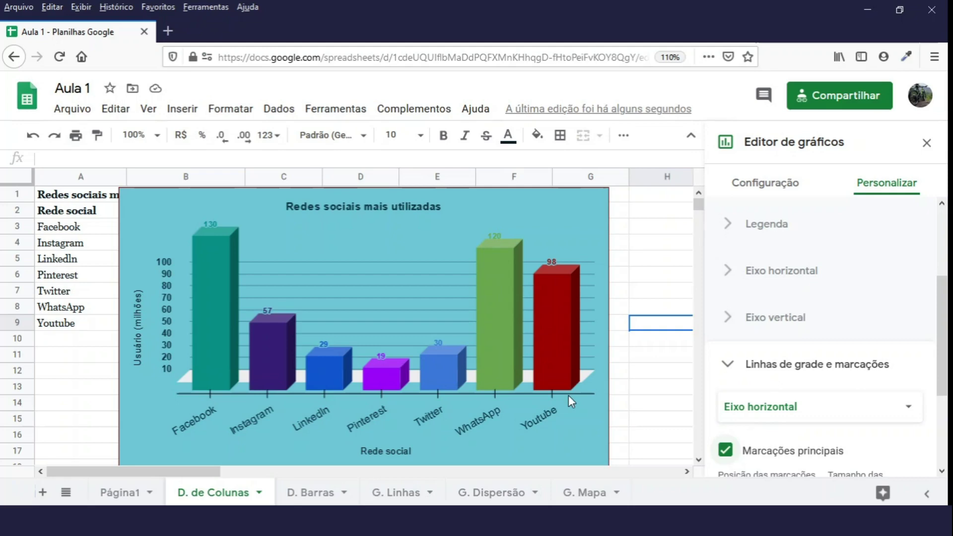
# Step: Switch the gridline settings to the vertical axis and set its major interval to 20
pyautogui.click(914, 414)
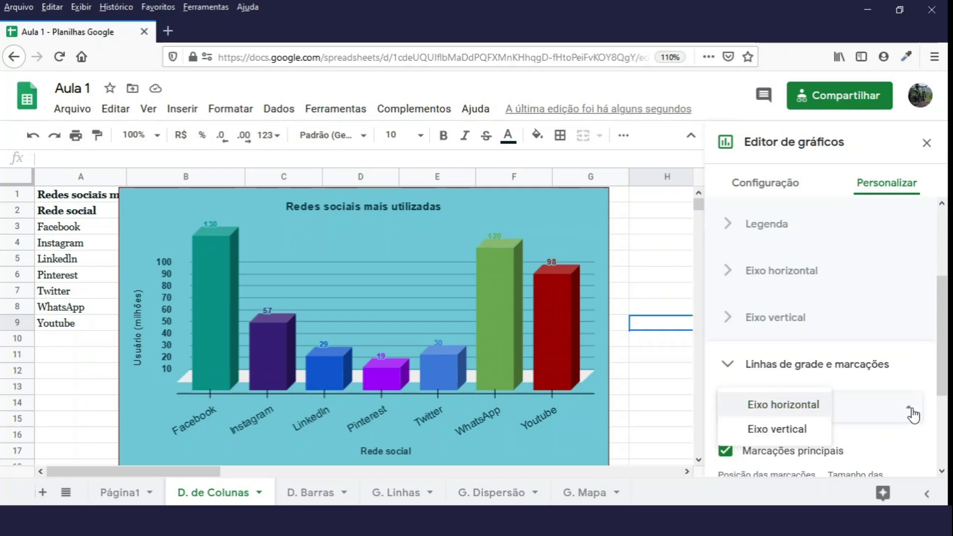
pyautogui.click(781, 432)
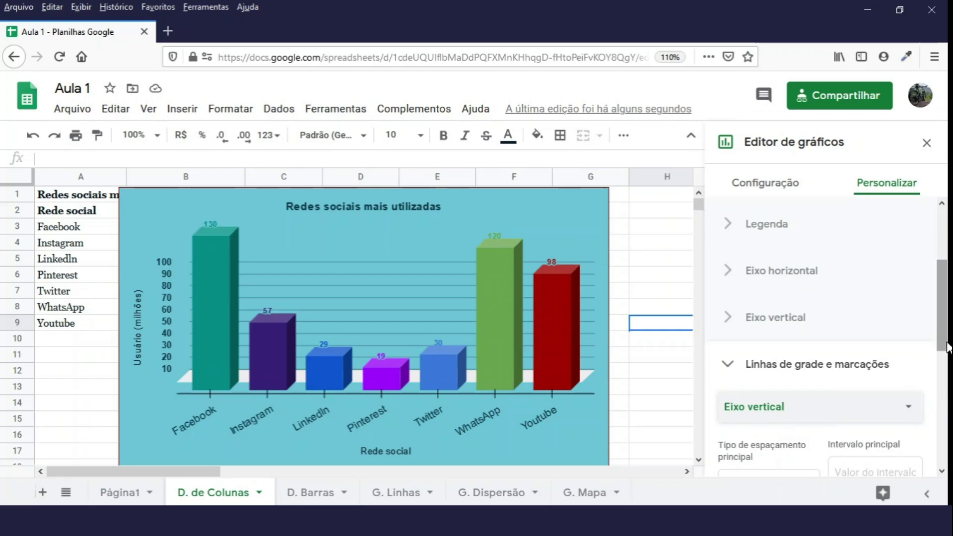
pyautogui.moveTo(940, 343); pyautogui.dragTo(941, 417)
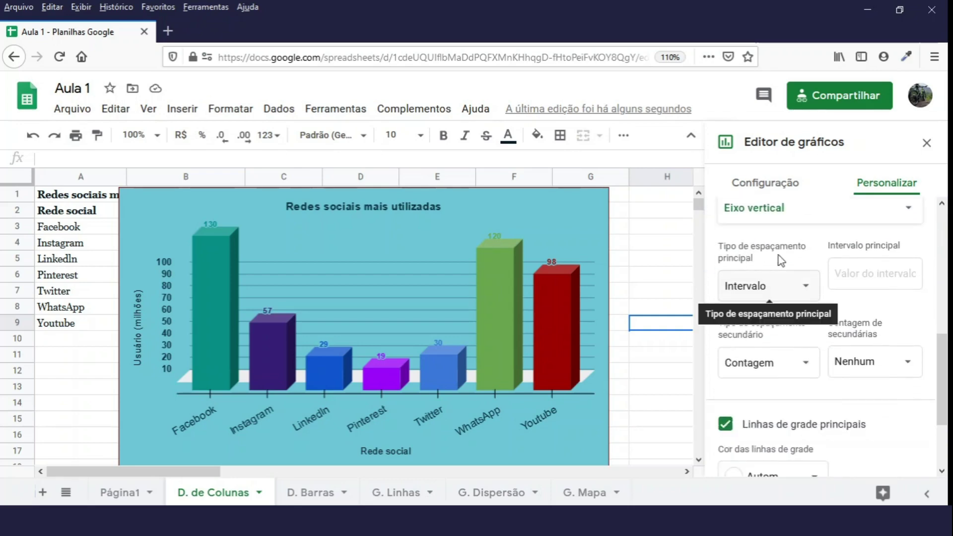
pyautogui.click(805, 292)
pyautogui.click(865, 273)
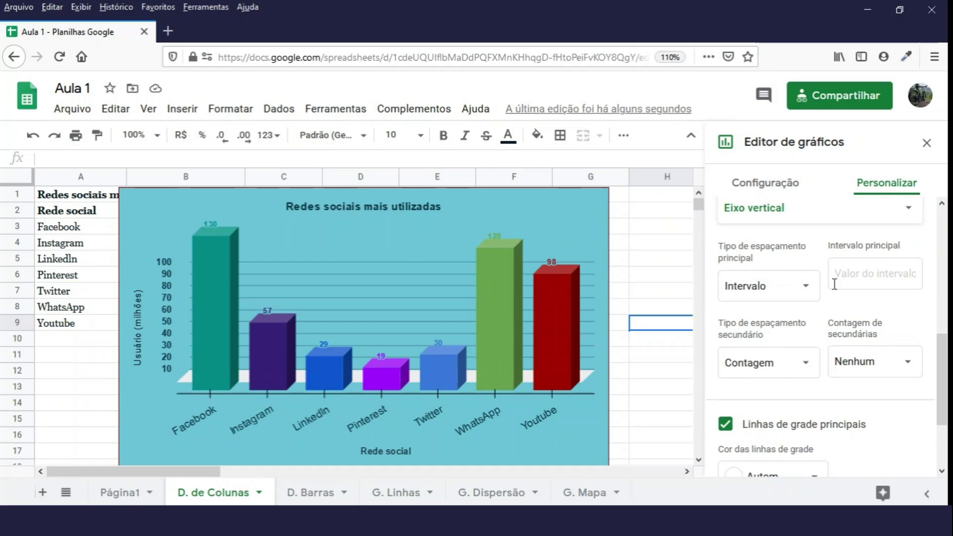
pyautogui.click(850, 279)
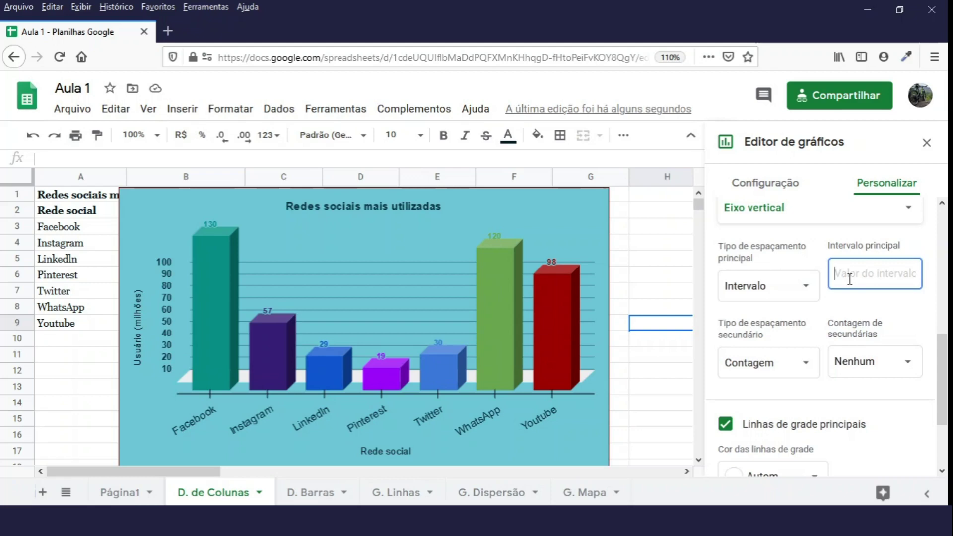
pyautogui.write('20')
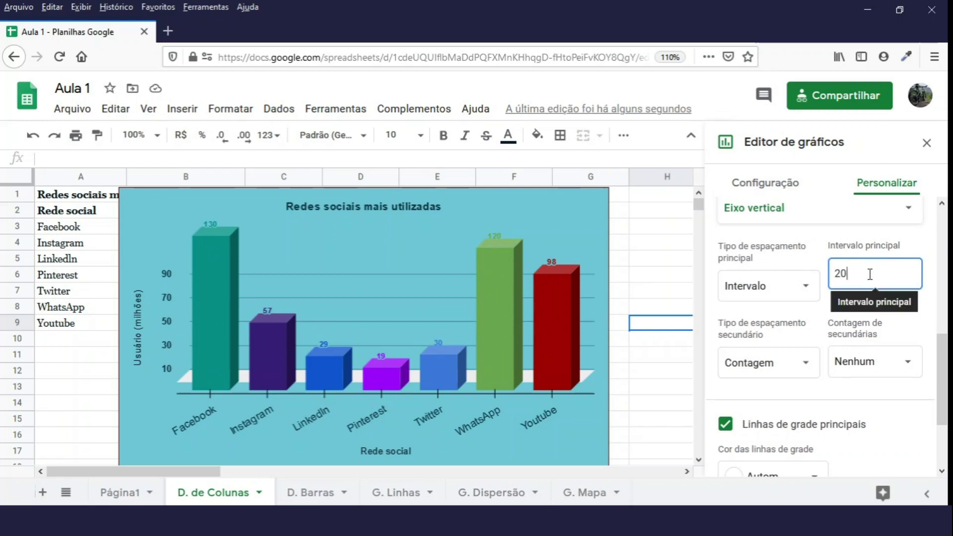
# Step: Set the vertical axis major gridline interval to 10
pyautogui.press('BackSpace')
pyautogui.press('BackSpace')
pyautogui.write('10')
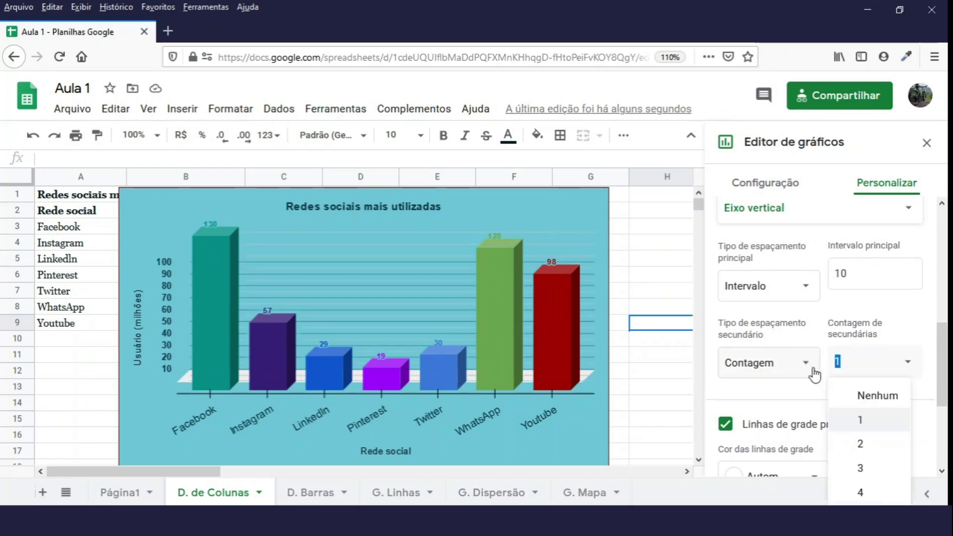
# Step: Switch the vertical axis minor spacing type to interval, try a minor interval of 5, and clear the value
pyautogui.click(812, 369)
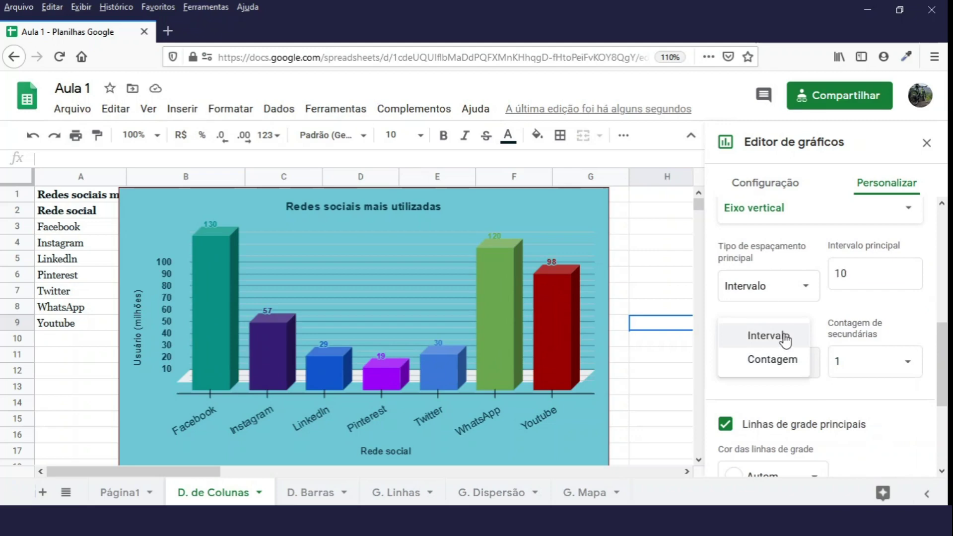
pyautogui.click(783, 335)
pyautogui.click(904, 345)
pyautogui.write('5')
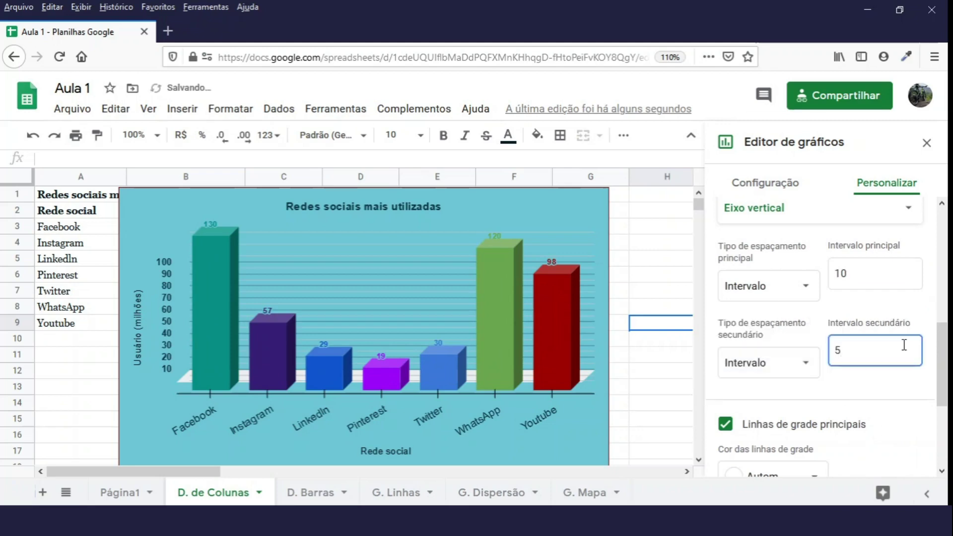
pyautogui.press('BackSpace')
pyautogui.write('5')
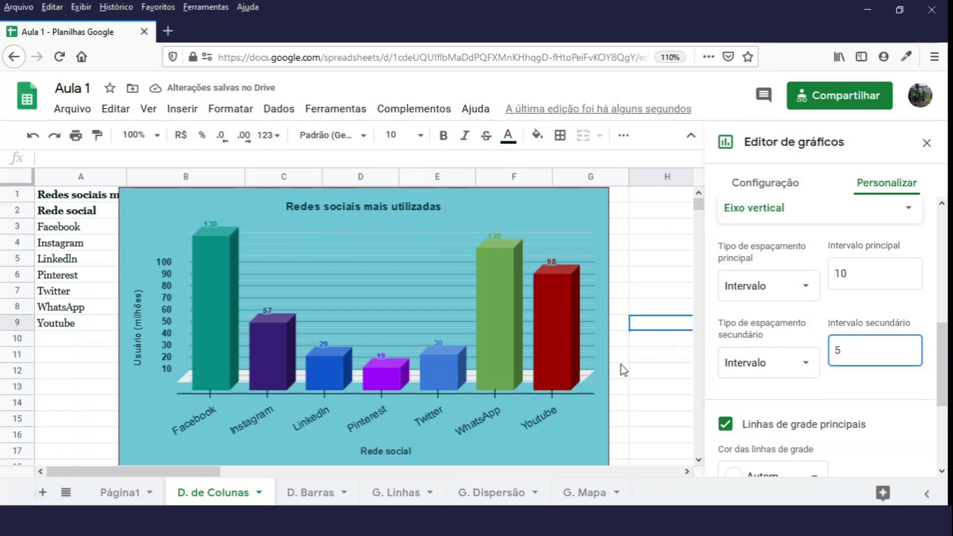
pyautogui.doubleClick(877, 350)
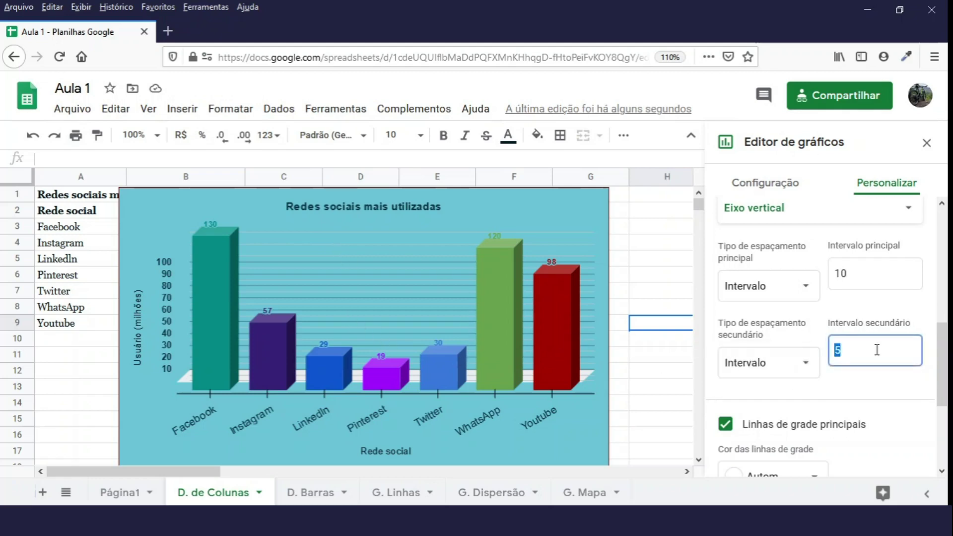
pyautogui.press('BackSpace')
# Step: Turn the vertical axis major gridlines off and back on, and colour them very light grey
pyautogui.moveTo(940, 349); pyautogui.dragTo(939, 381)
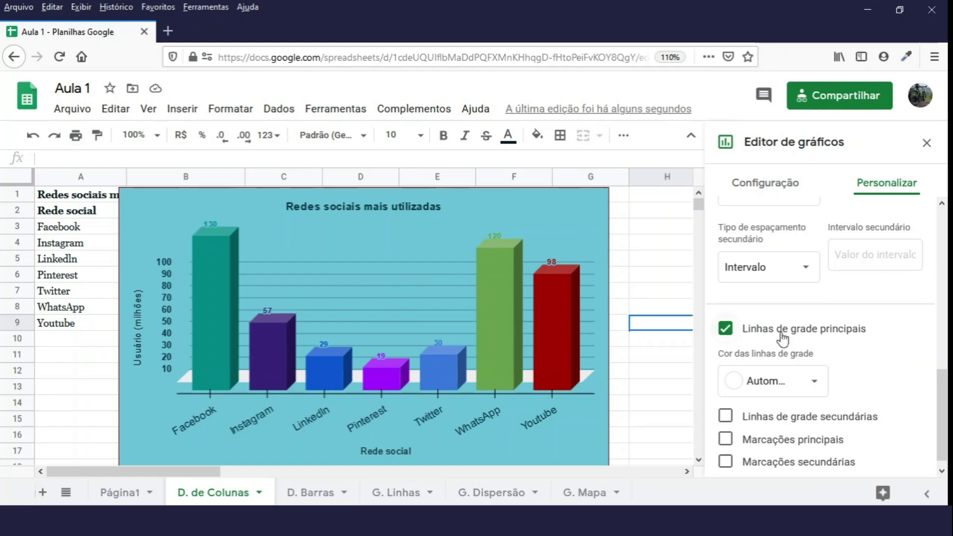
pyautogui.click(758, 329)
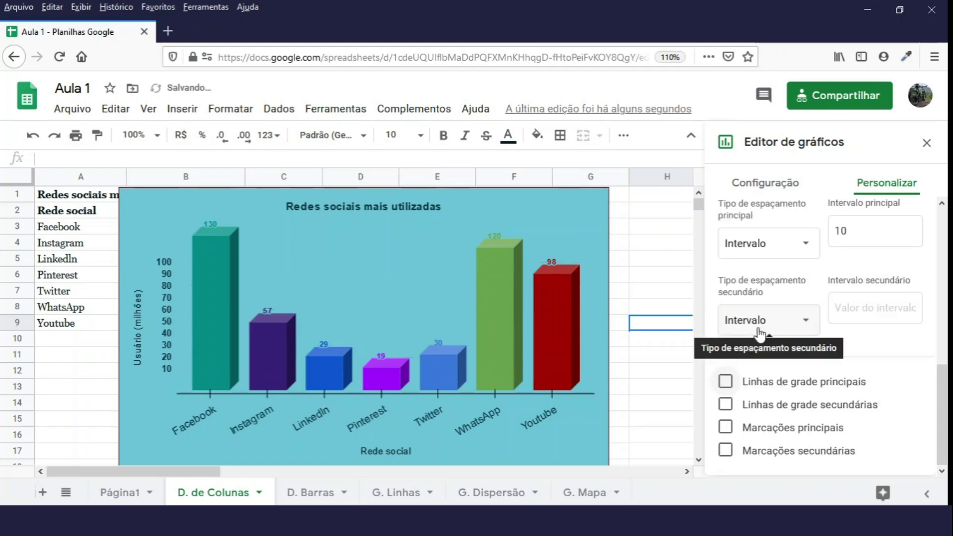
pyautogui.click(810, 386)
pyautogui.scroll(-2, 810, 387)
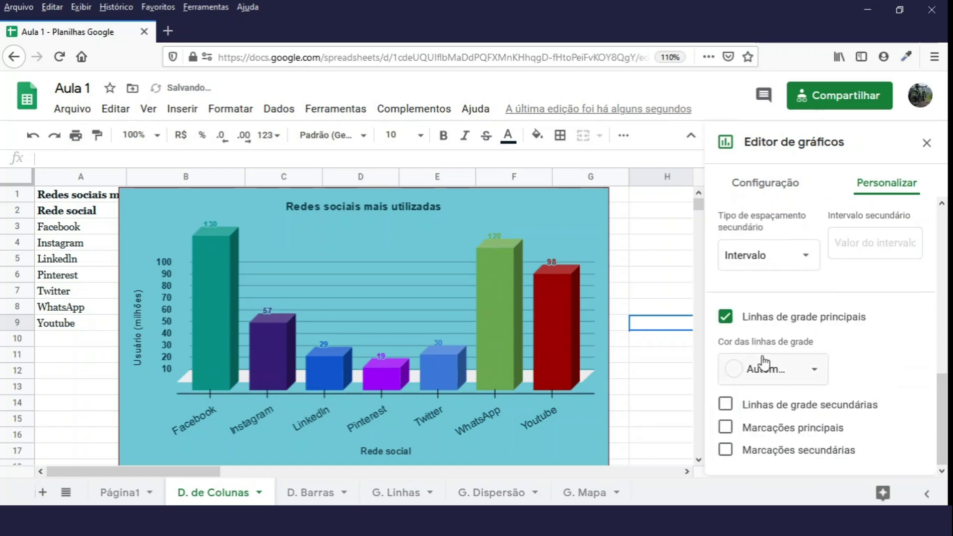
pyautogui.click(798, 373)
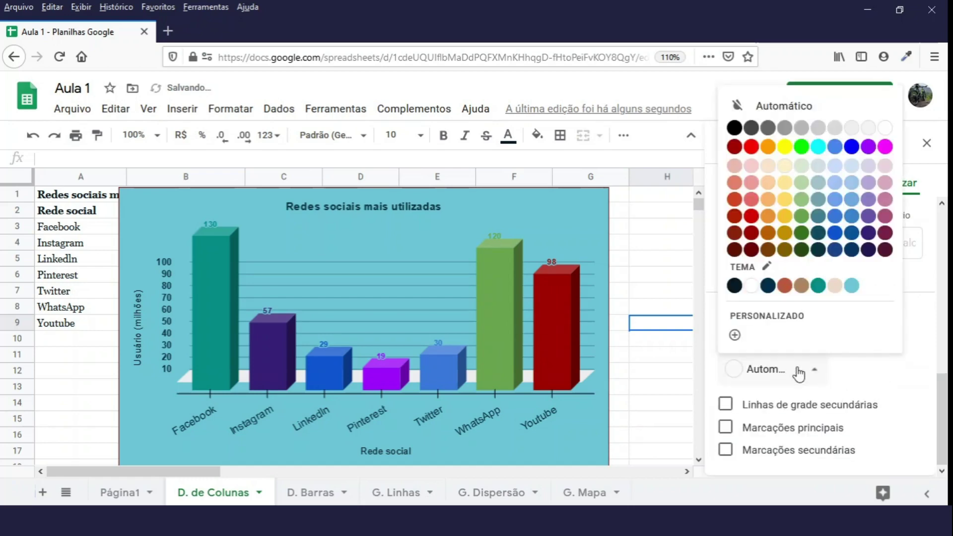
pyautogui.click(867, 130)
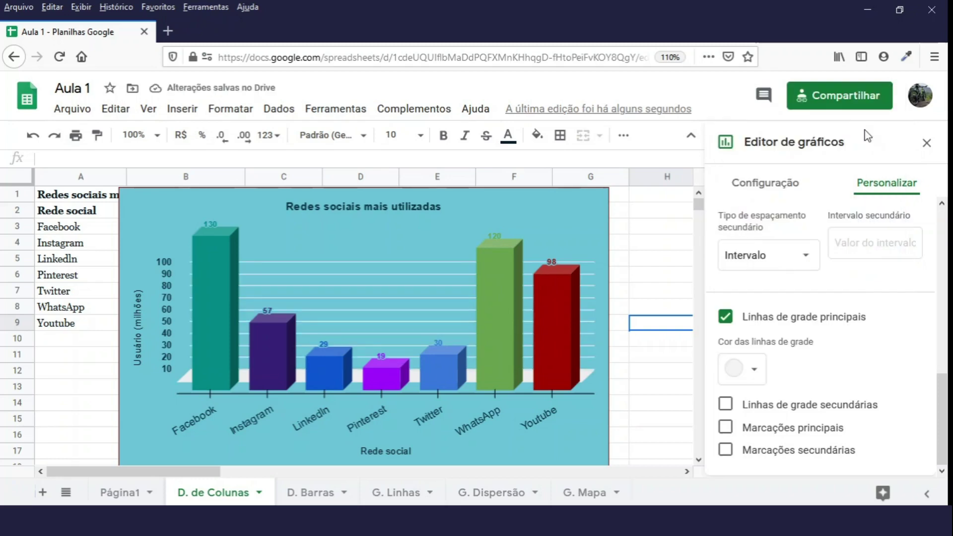
# Step: Turn the minor gridlines on and off again, and add major tick marks to the vertical axis positioned outward
pyautogui.click(815, 408)
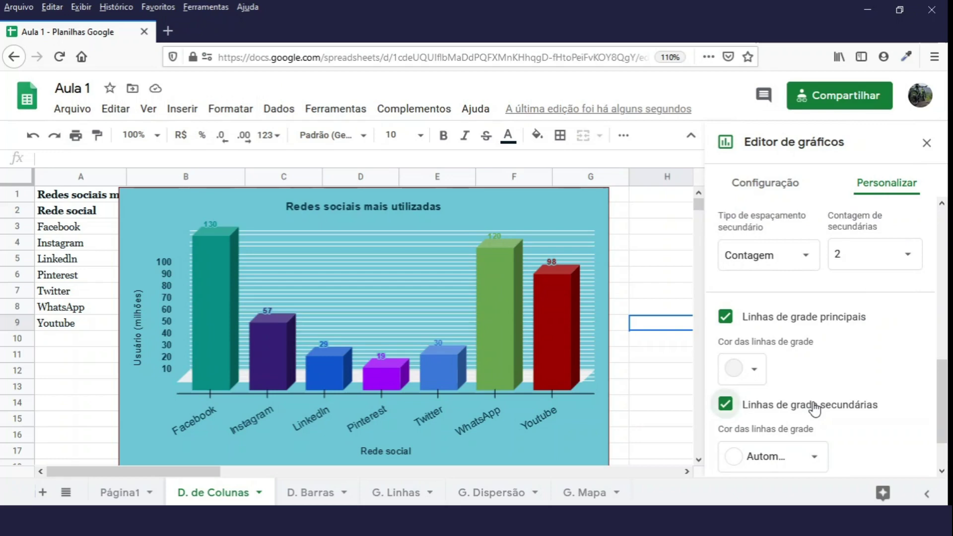
pyautogui.click(814, 408)
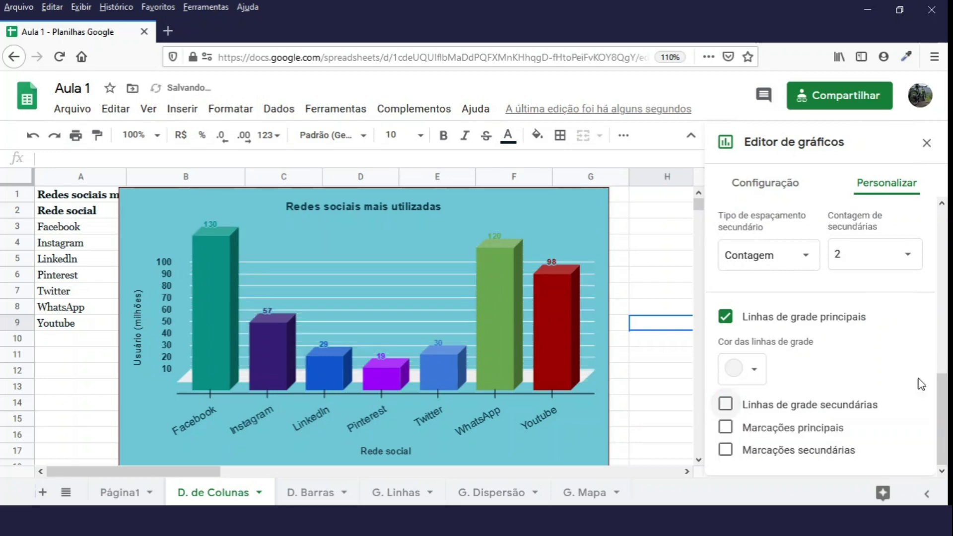
pyautogui.click(727, 432)
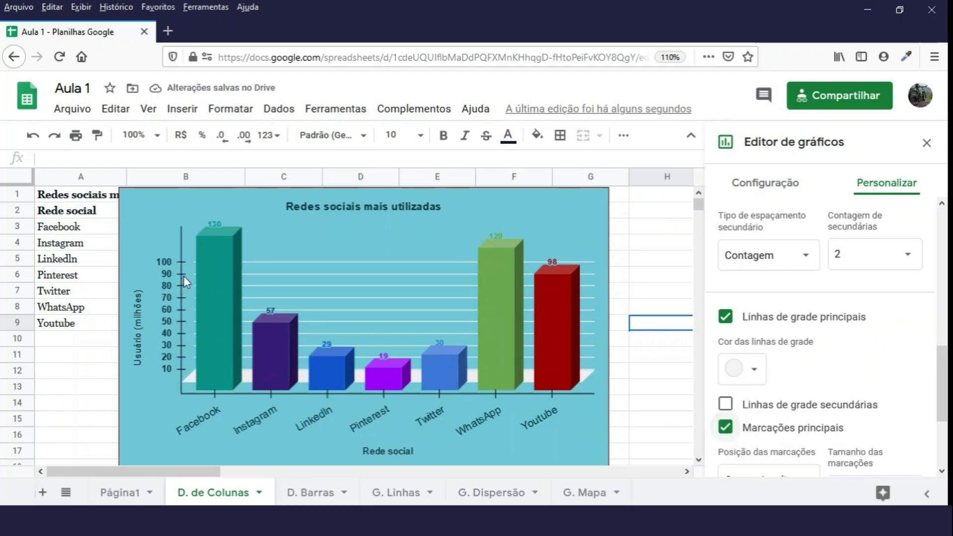
pyautogui.moveTo(945, 389); pyautogui.dragTo(946, 438)
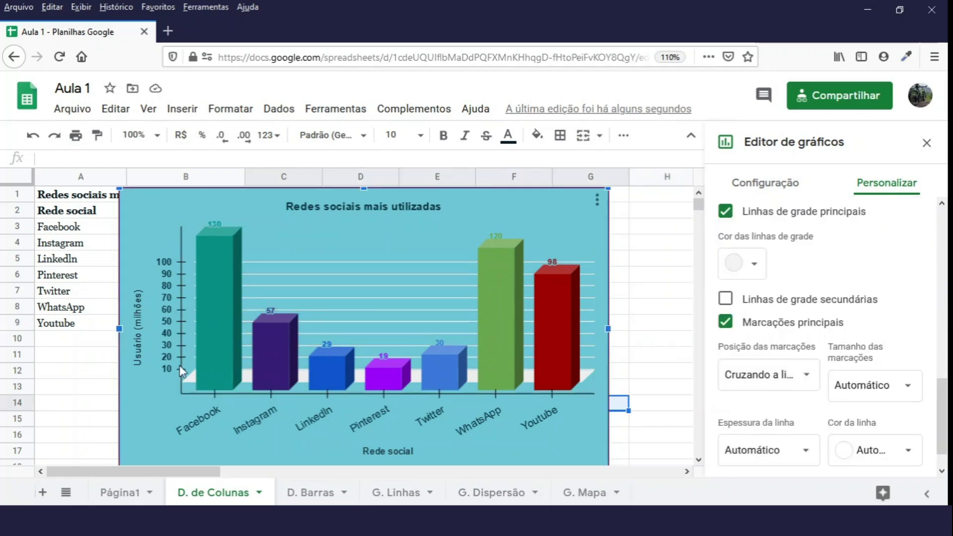
pyautogui.click(809, 382)
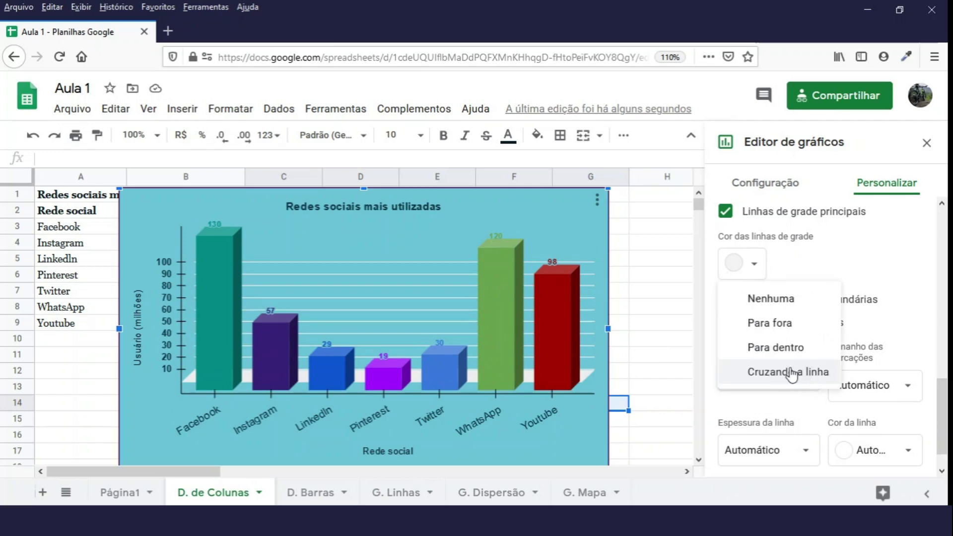
pyautogui.click(789, 331)
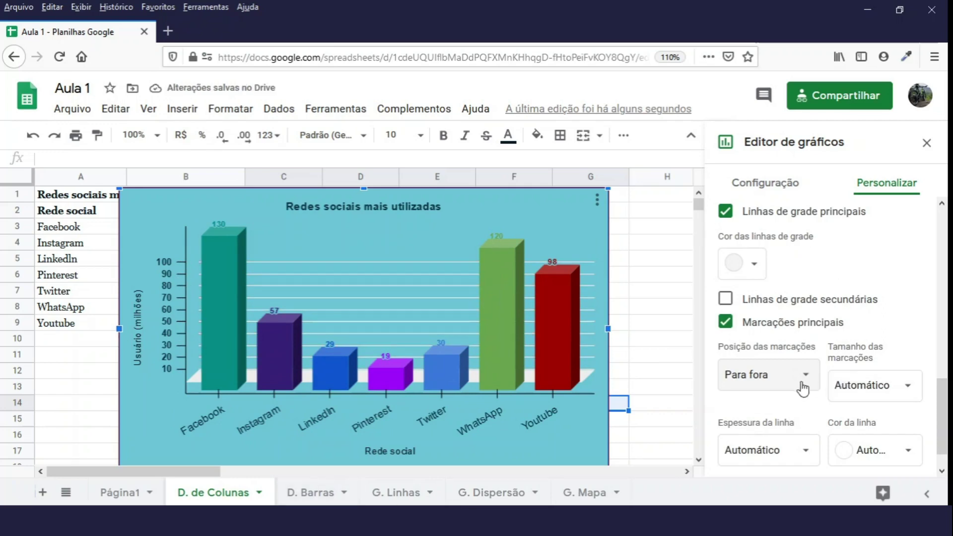
# Step: Set the major tick marks to 6px long with a 2px line thickness, and close the chart editor
pyautogui.click(874, 390)
pyautogui.scroll(-1, 876, 348)
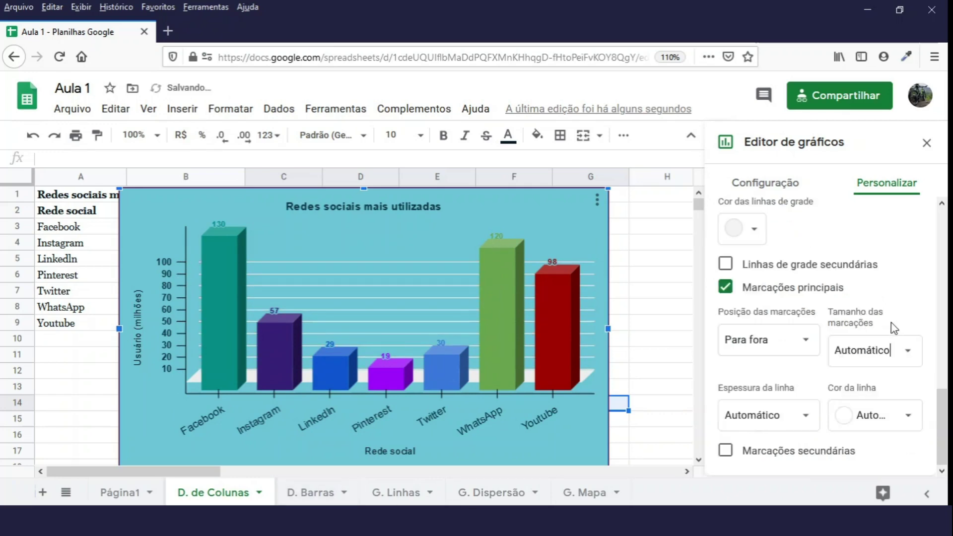
pyautogui.click(909, 352)
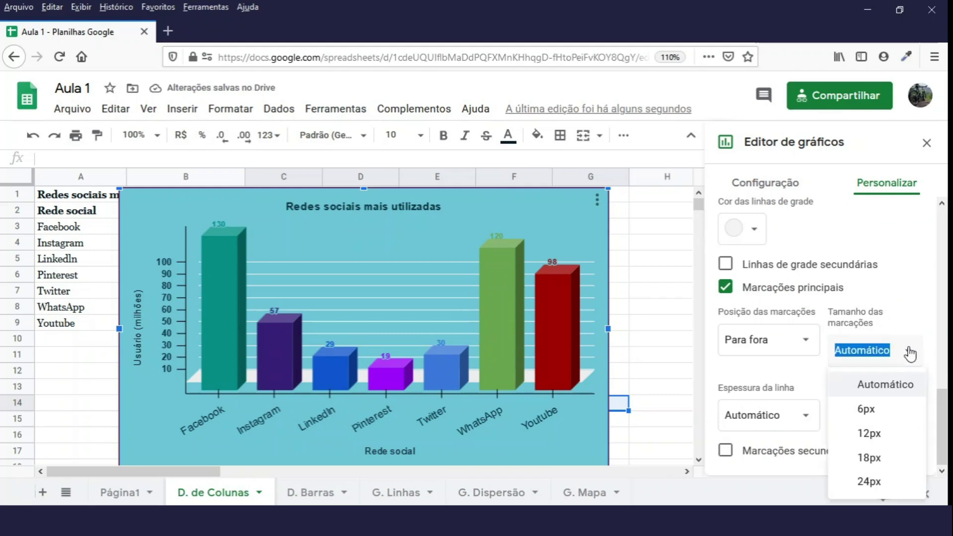
pyautogui.click(892, 410)
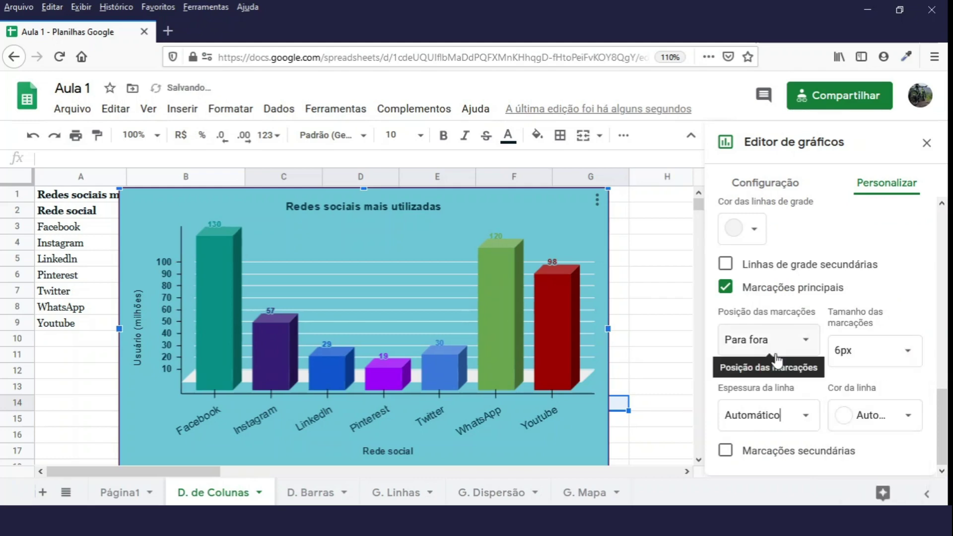
pyautogui.click(815, 416)
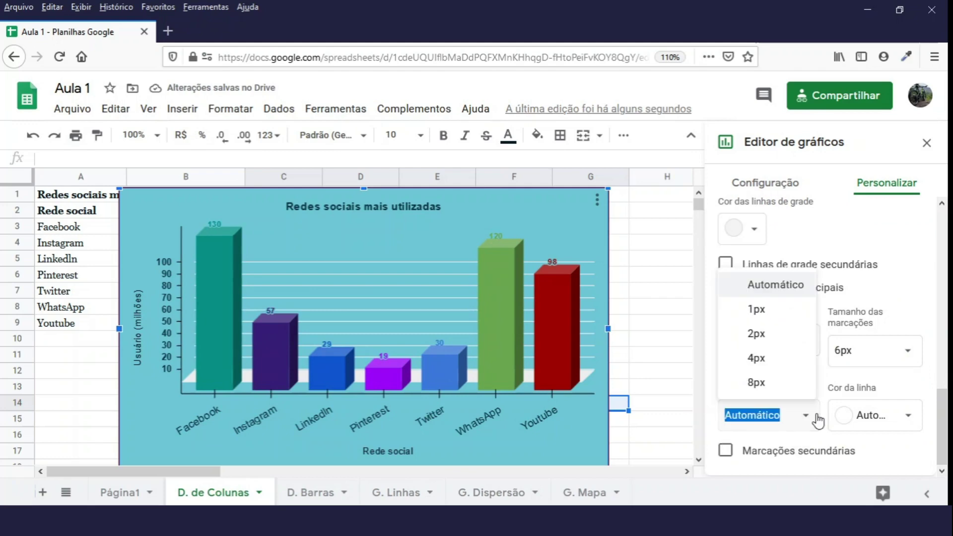
pyautogui.click(783, 334)
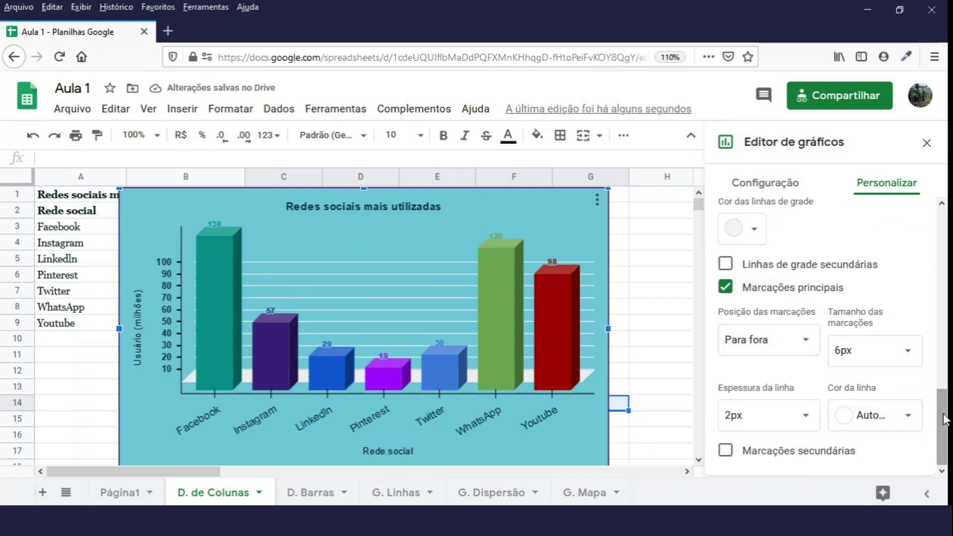
pyautogui.moveTo(945, 419); pyautogui.dragTo(931, 220)
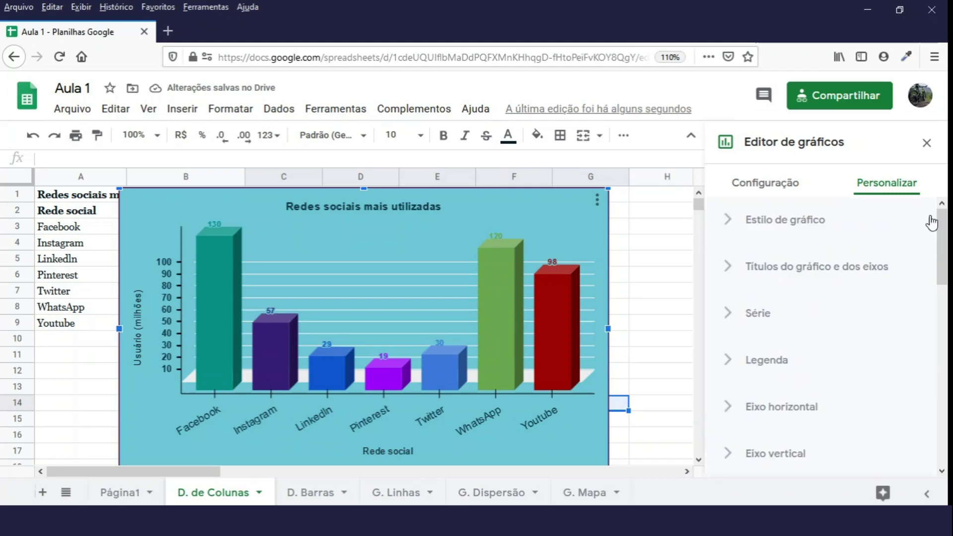
pyautogui.click(928, 145)
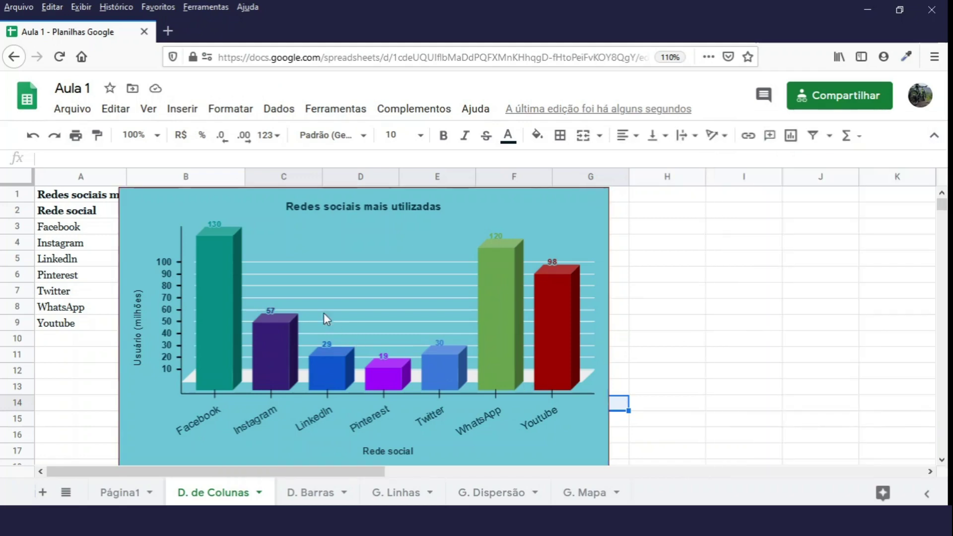
# Step: Reopen the chart for editing and change its type to a standard bar chart
pyautogui.click(336, 229)
pyautogui.doubleClick(453, 218)
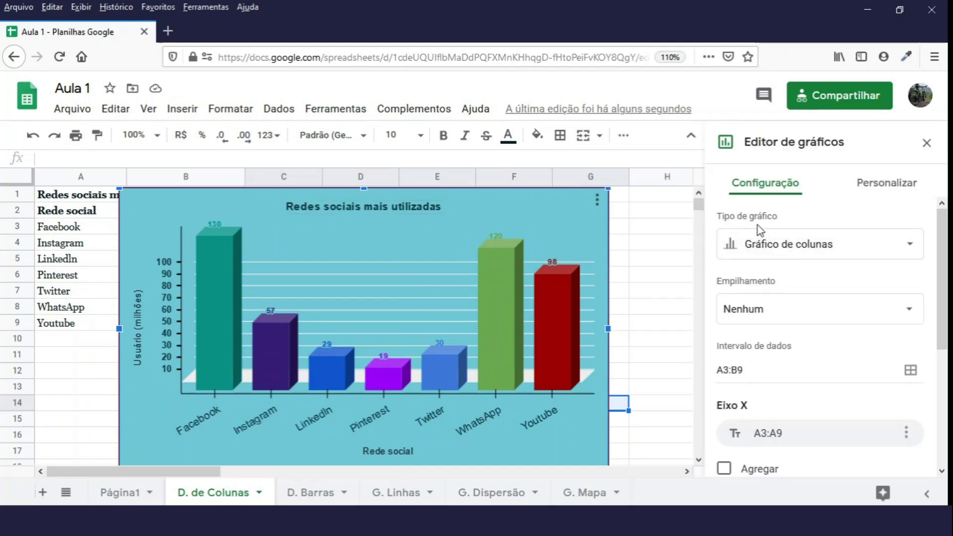
pyautogui.click(900, 256)
pyautogui.moveTo(932, 288); pyautogui.dragTo(935, 362)
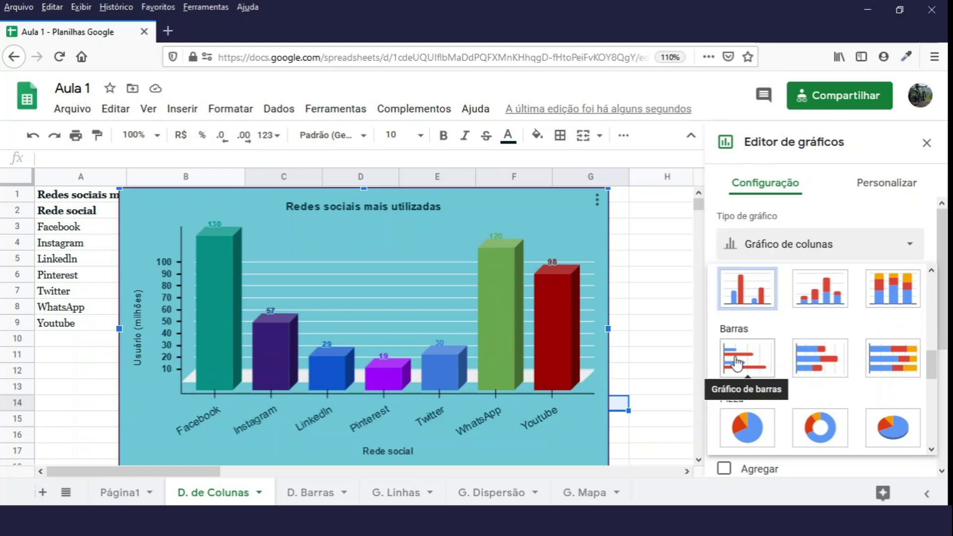
pyautogui.click(737, 363)
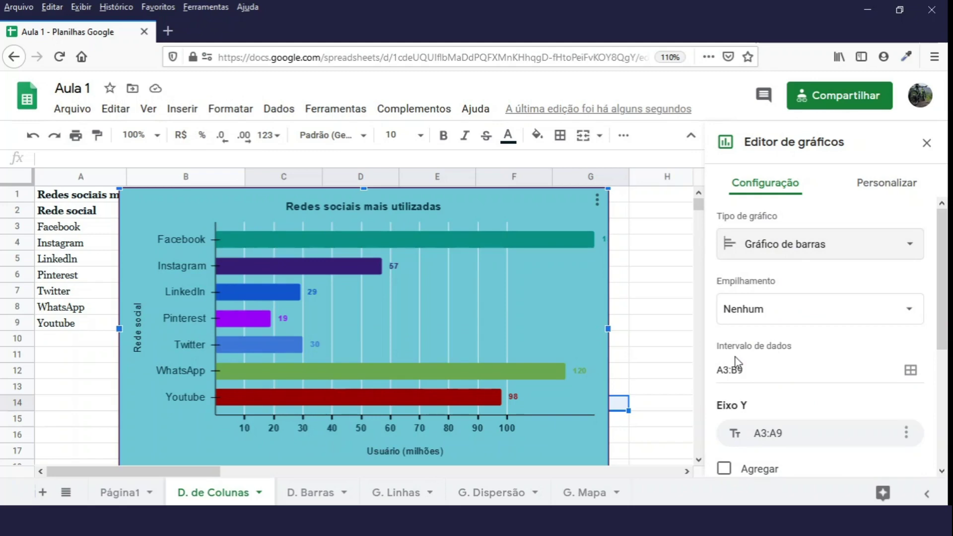
# Step: Look through the bar chart's customization options, including the chart style and vertical axis settings
pyautogui.scroll(-2, 737, 365)
pyautogui.click(892, 188)
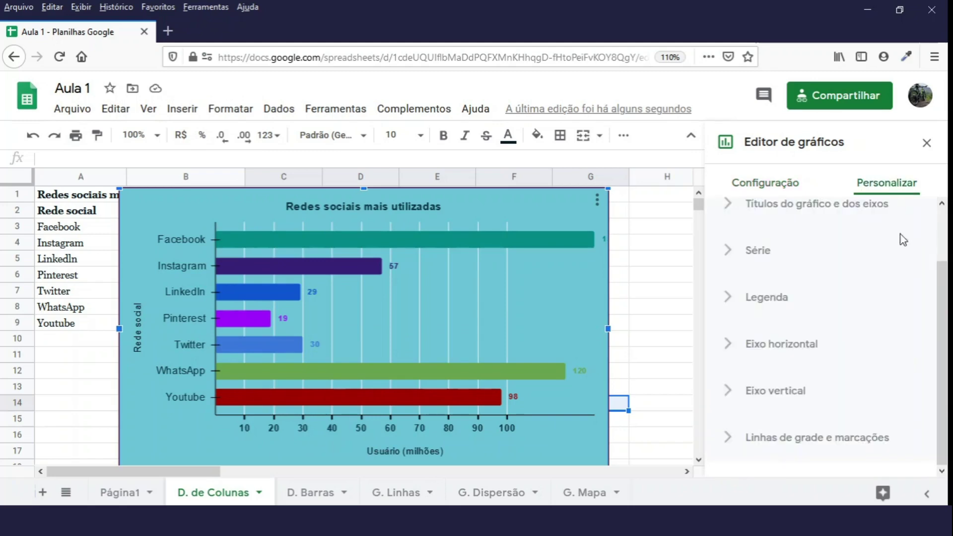
pyautogui.moveTo(946, 291); pyautogui.dragTo(943, 210)
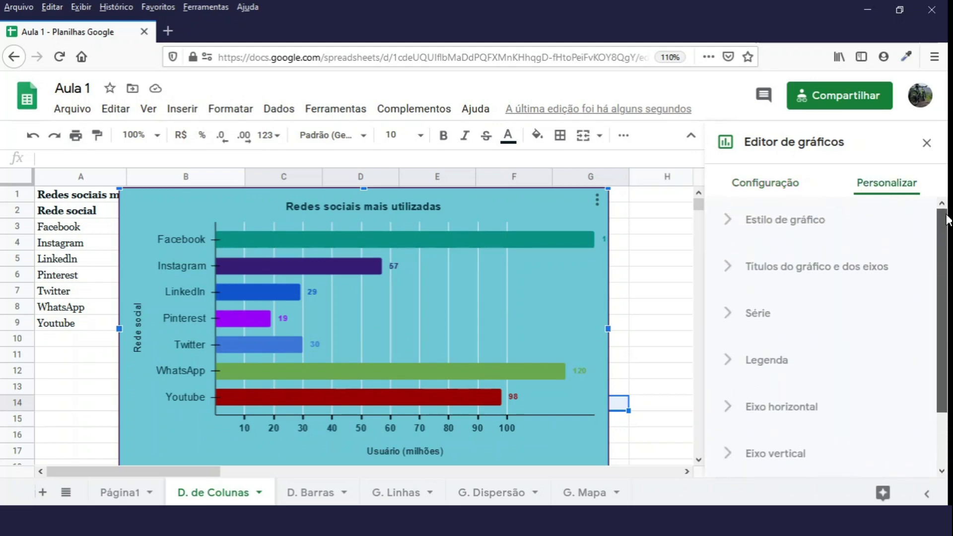
pyautogui.click(730, 223)
pyautogui.click(730, 221)
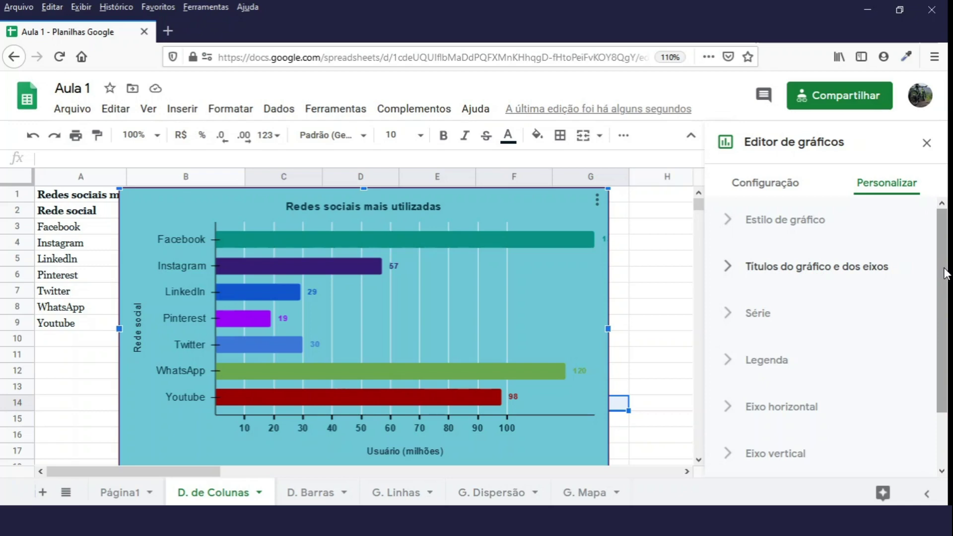
pyautogui.scroll(-2, 767, 392)
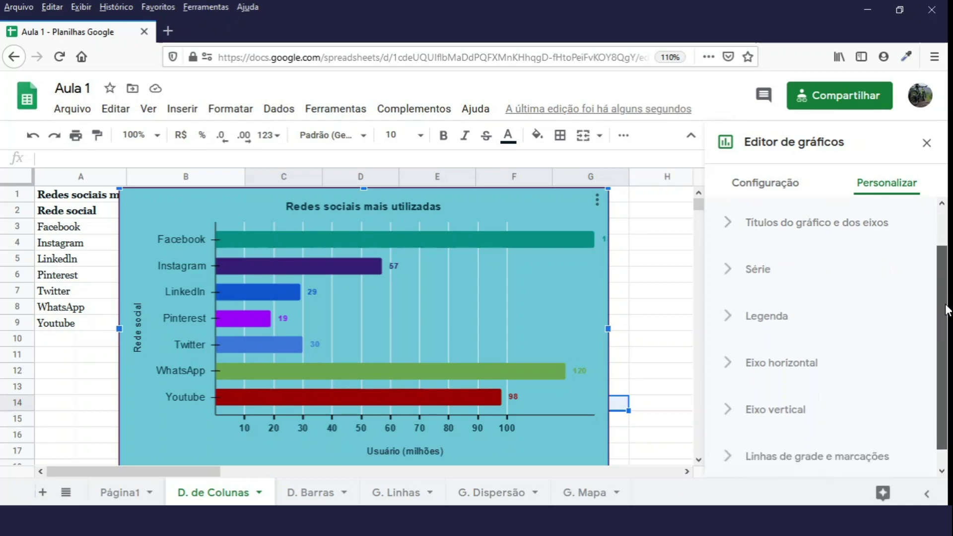
pyautogui.click(732, 396)
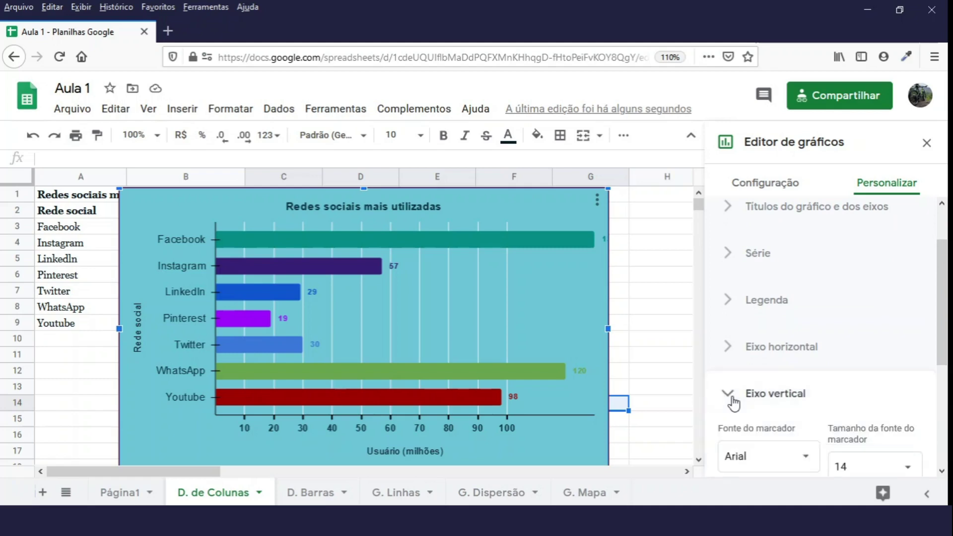
pyautogui.click(732, 395)
pyautogui.scroll(2, 897, 359)
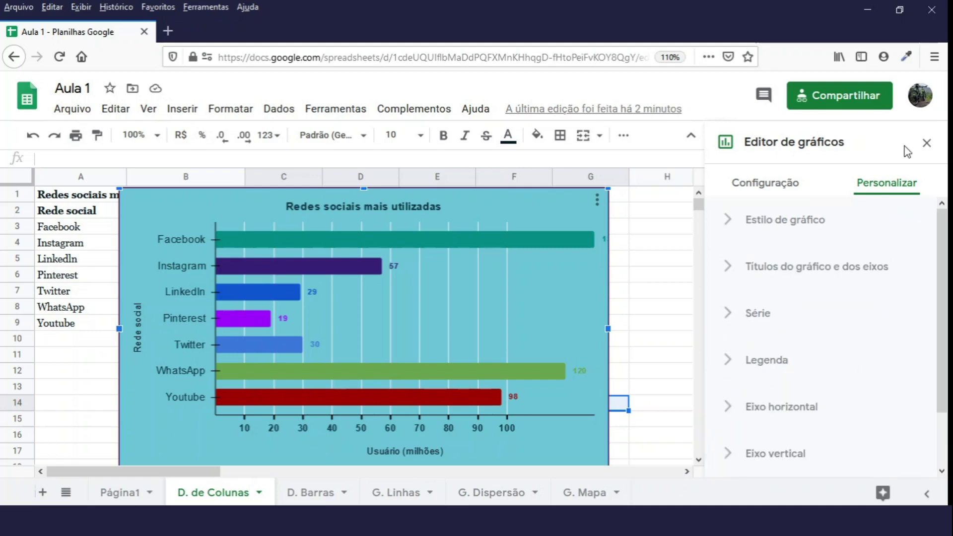
# Step: Change the chart type back to a standard column chart
pyautogui.click(791, 189)
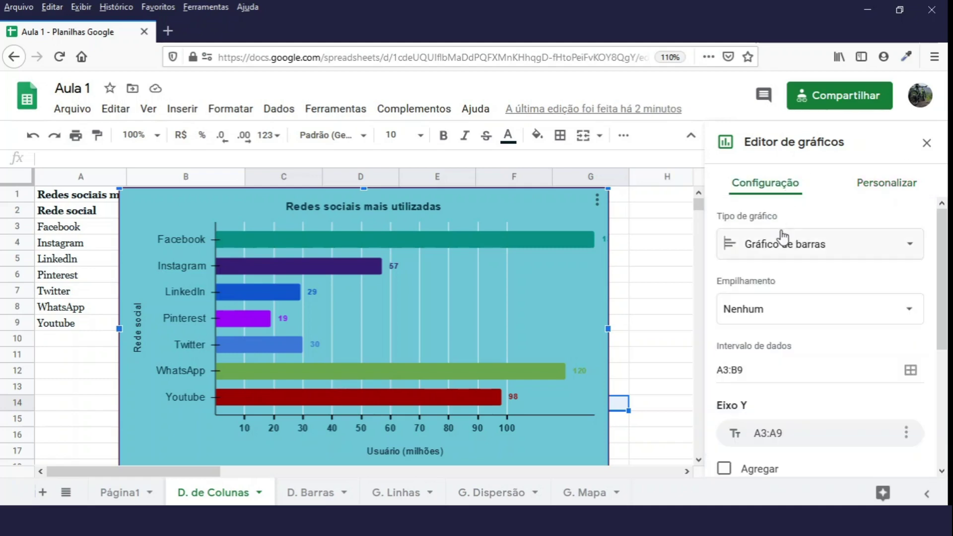
pyautogui.click(896, 250)
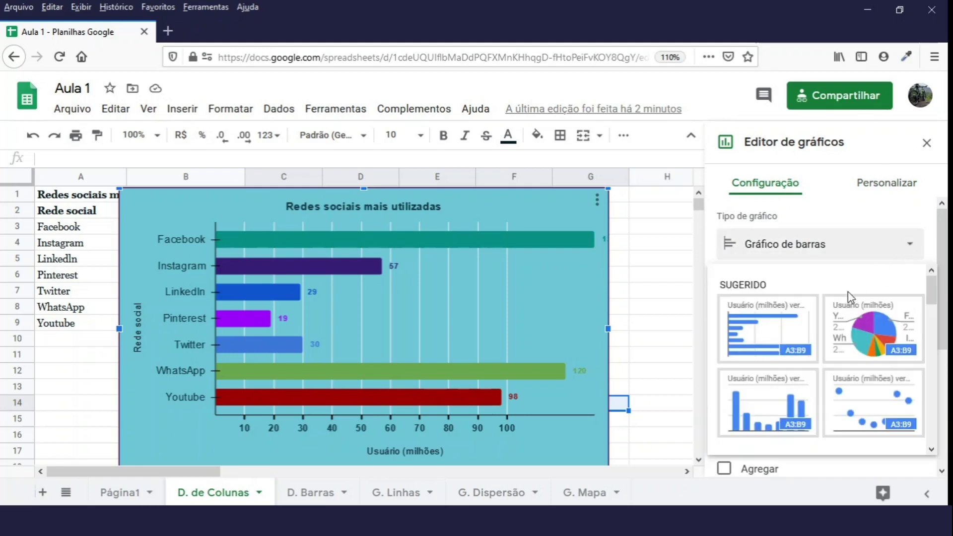
pyautogui.scroll(-5, 928, 341)
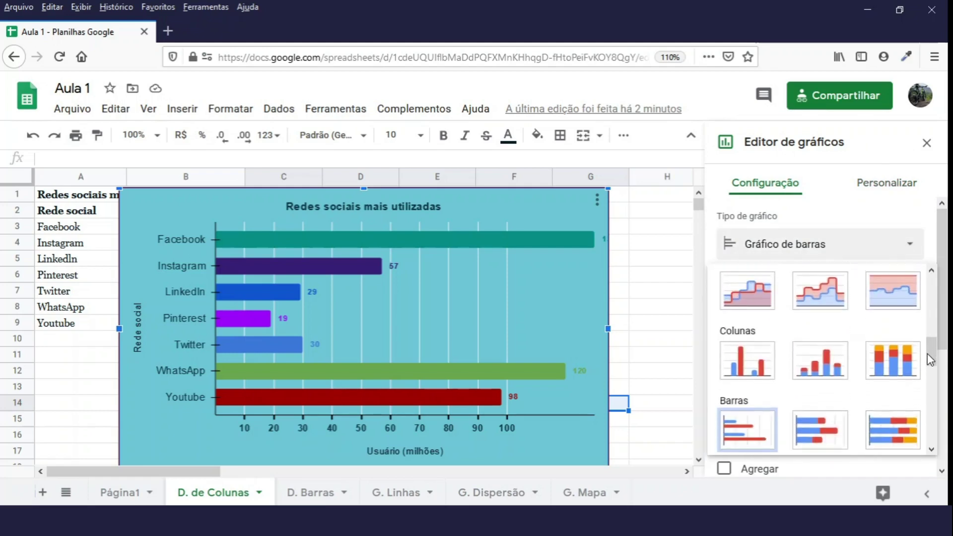
pyautogui.click(747, 370)
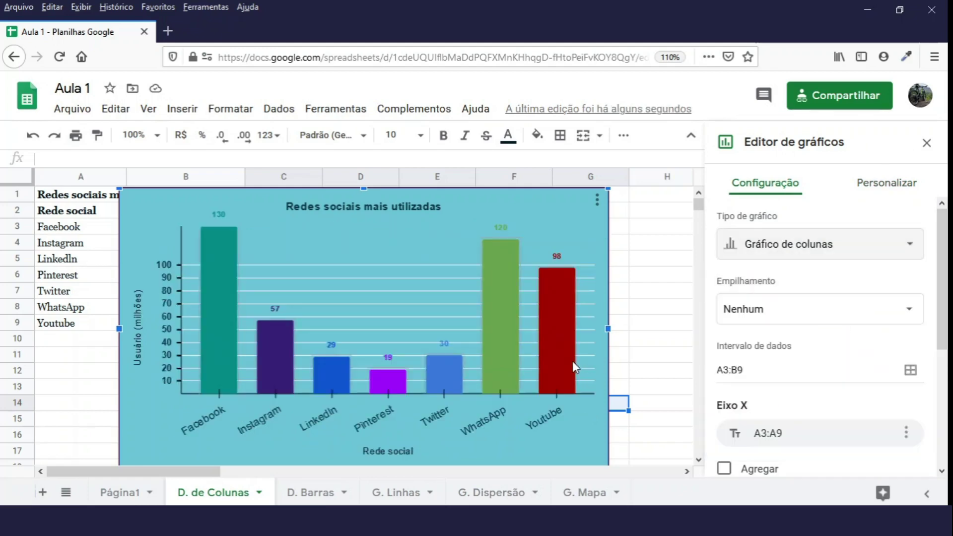
# Step: Turn on the 3D effect in the chart style settings, and close the chart editor
pyautogui.click(889, 194)
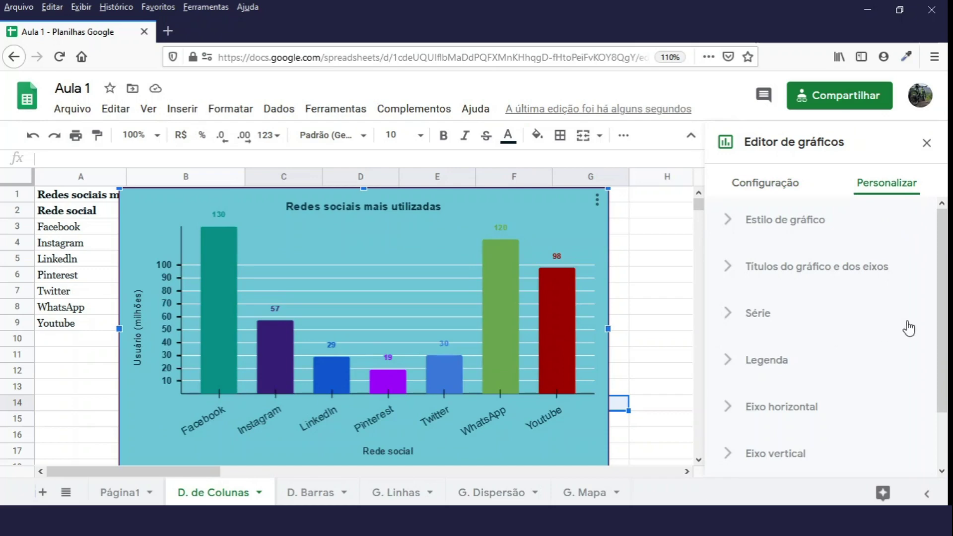
pyautogui.click(731, 222)
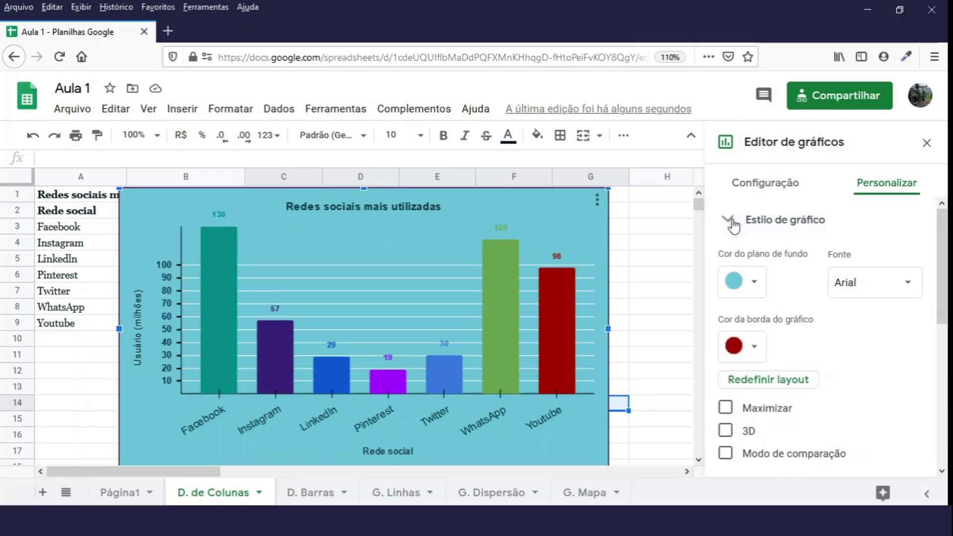
pyautogui.click(727, 431)
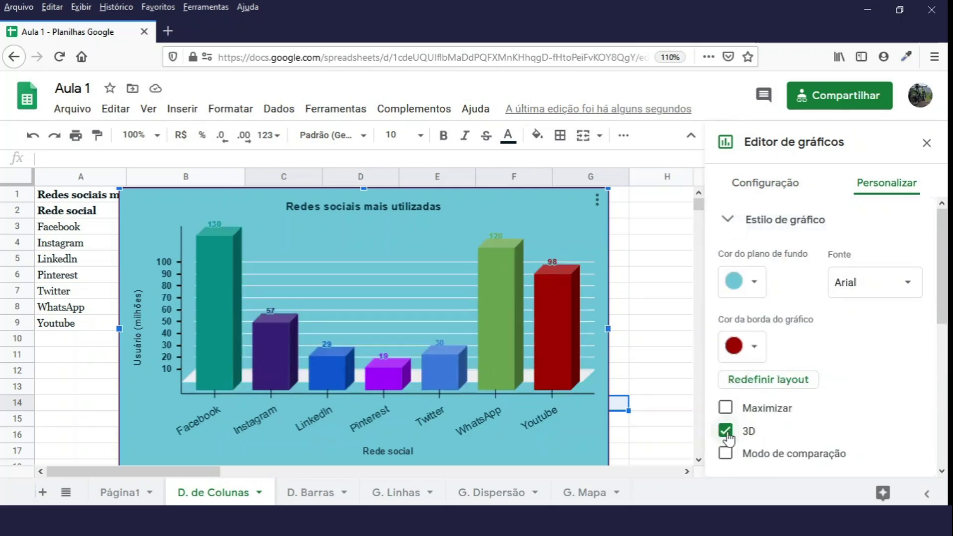
pyautogui.click(927, 145)
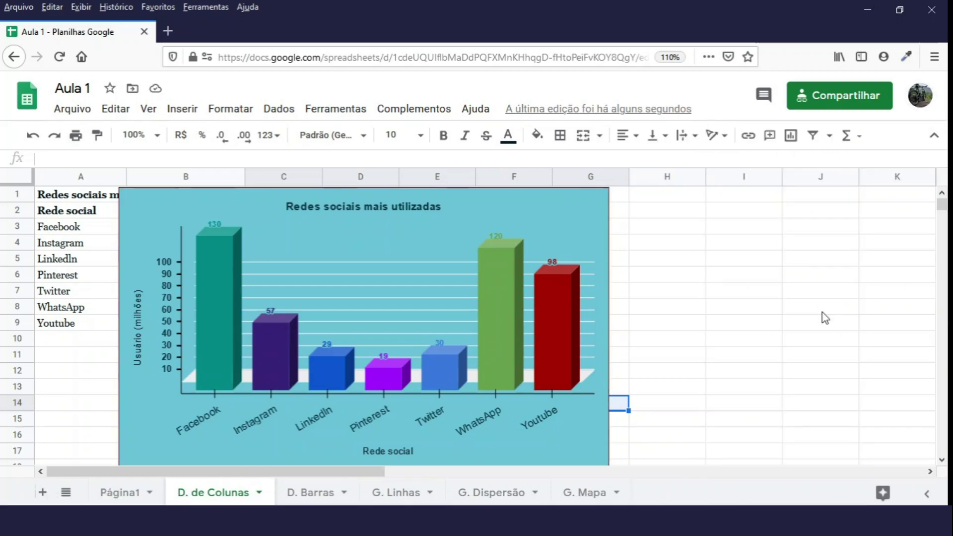